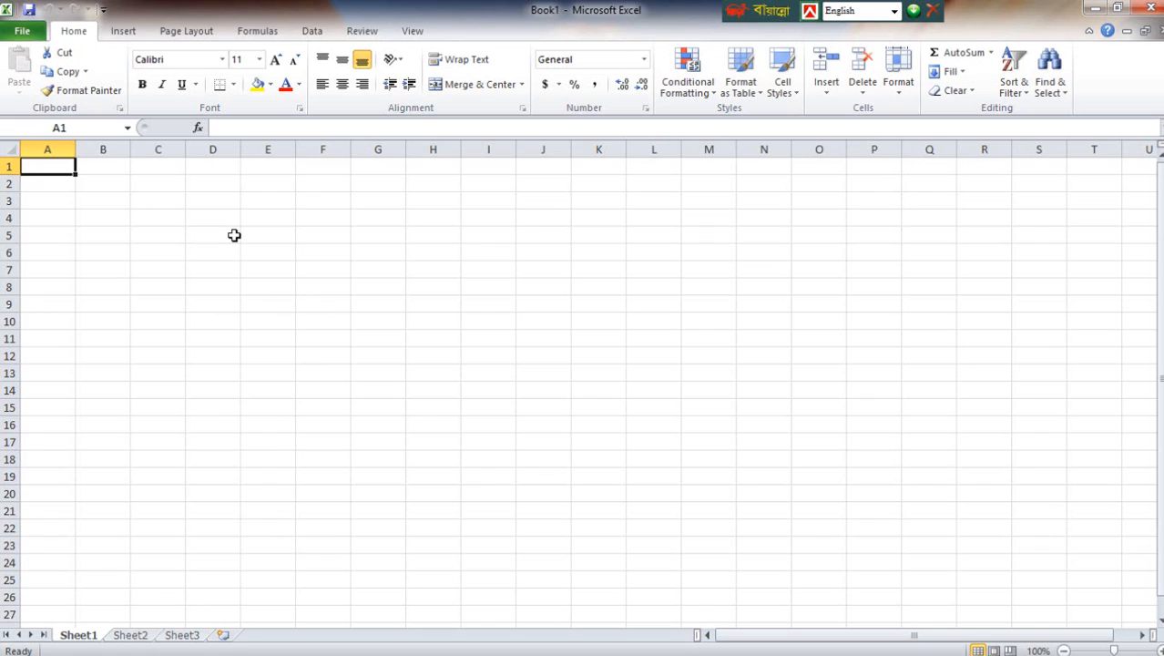
# Enter the heading "sl no" in cell A1
pyautogui.click(161, 348)
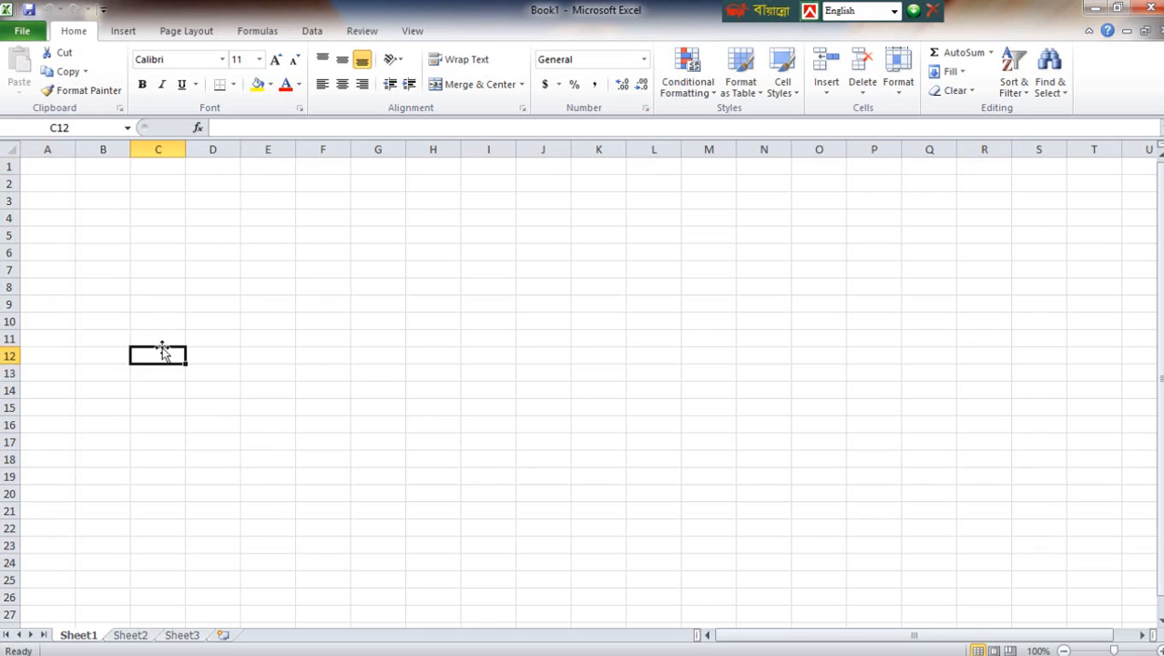
pyautogui.click(49, 166)
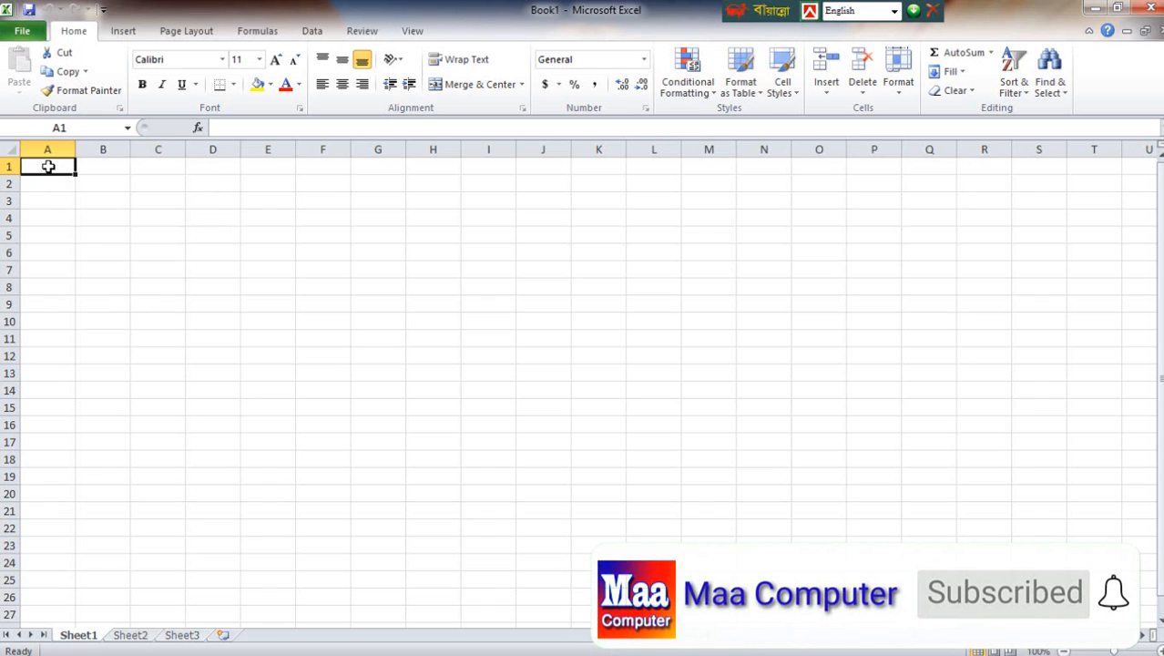
pyautogui.write('sl no')
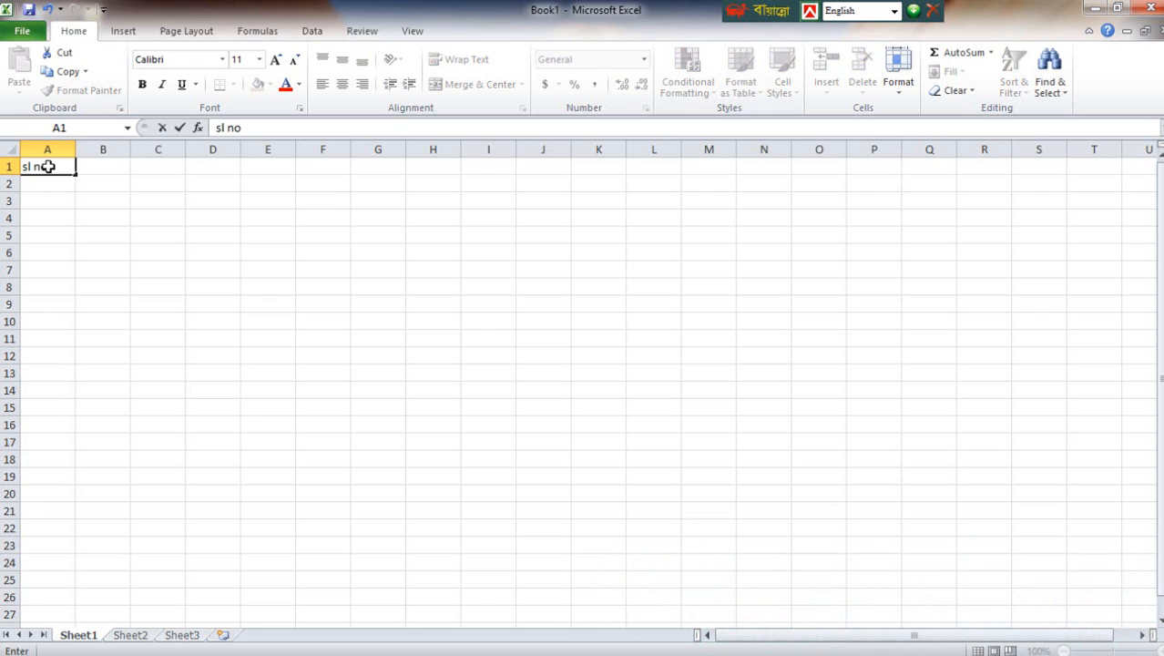
pyautogui.click(65, 247)
# Enter the serial numbers 01, 02, 03, 04 and 05 in cells A2 to A6
pyautogui.click(52, 184)
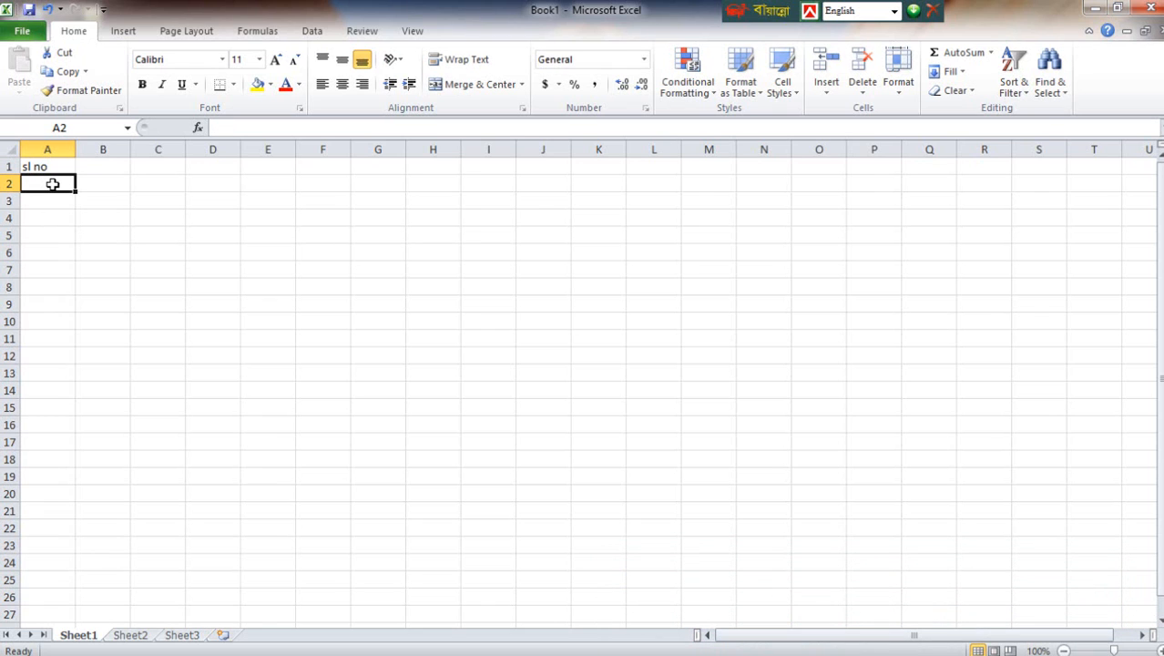
pyautogui.write('01')
pyautogui.press('Return')
pyautogui.write('0')
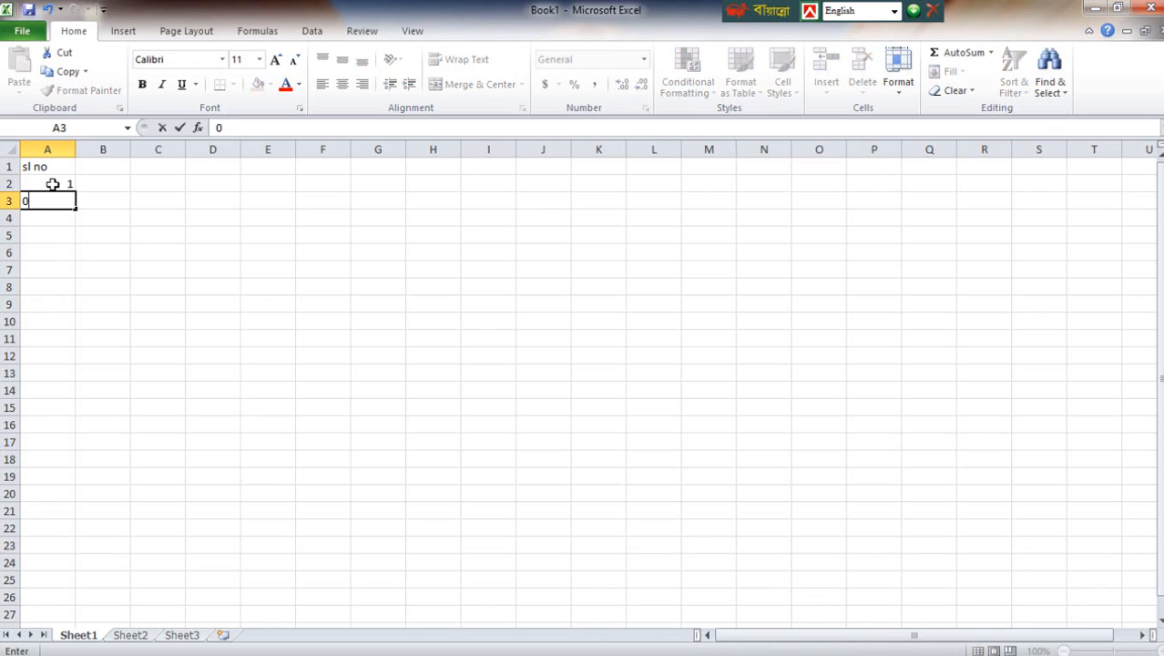
pyautogui.write('2')
pyautogui.press('Return')
pyautogui.write('03')
pyautogui.press('Return')
pyautogui.write('04')
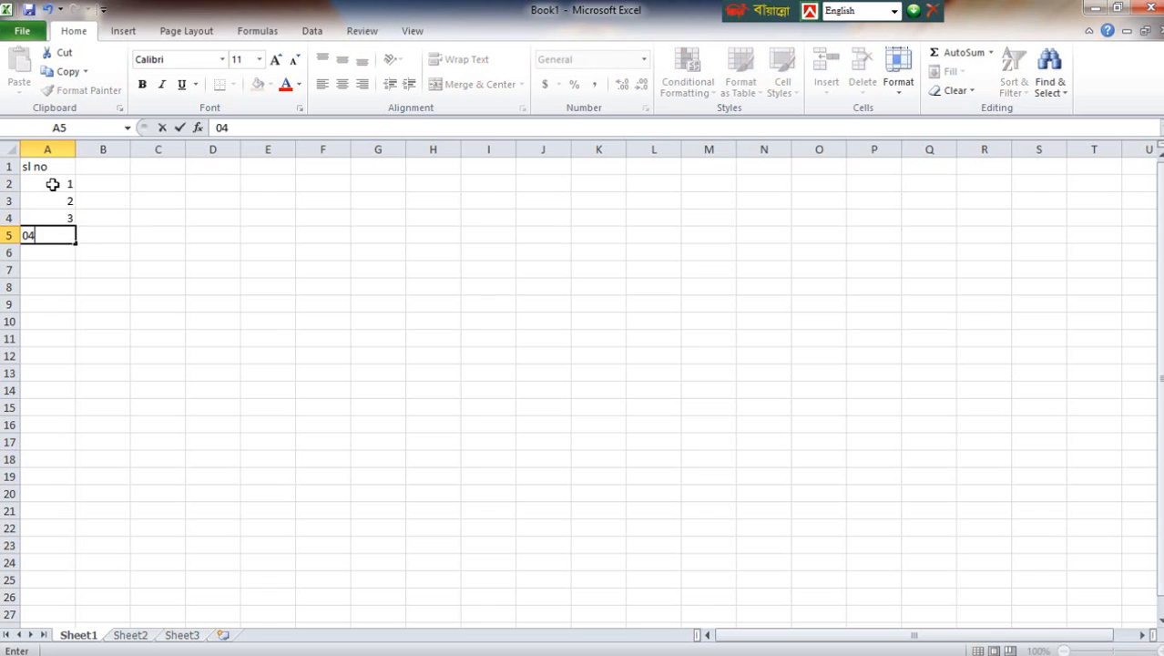
pyautogui.press('Return')
pyautogui.write('05')
pyautogui.press('Return')
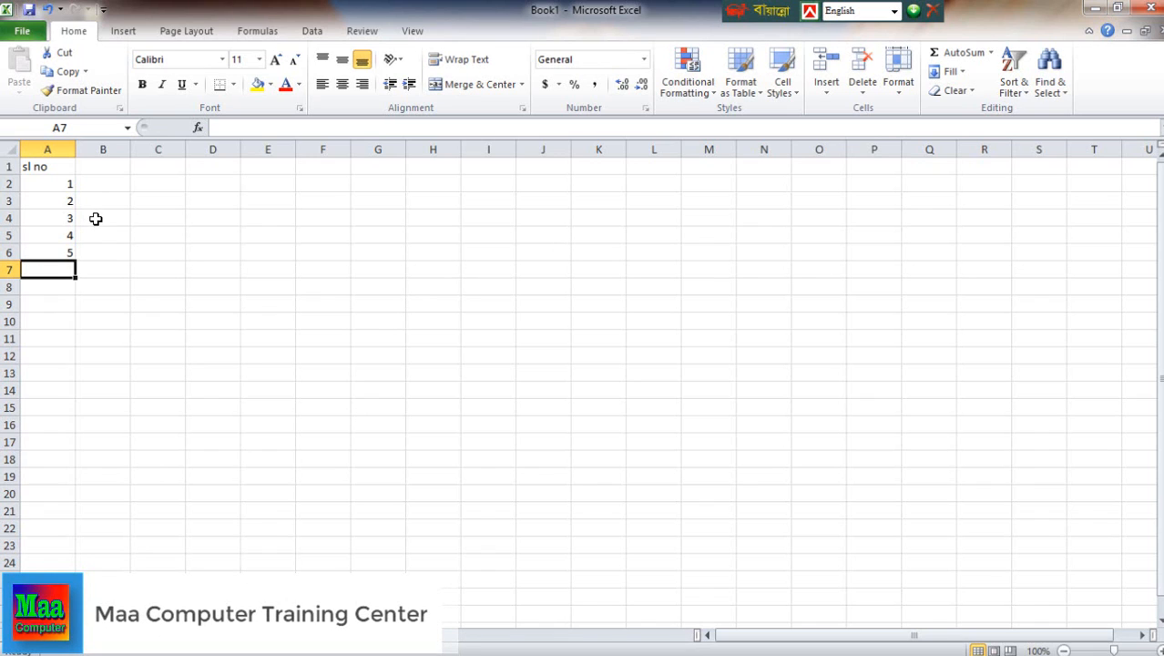
# Clear the serial numbers from cells A2 to A6, keeping the heading above them
pyautogui.moveTo(61, 187); pyautogui.dragTo(69, 253)
pyautogui.click(134, 285)
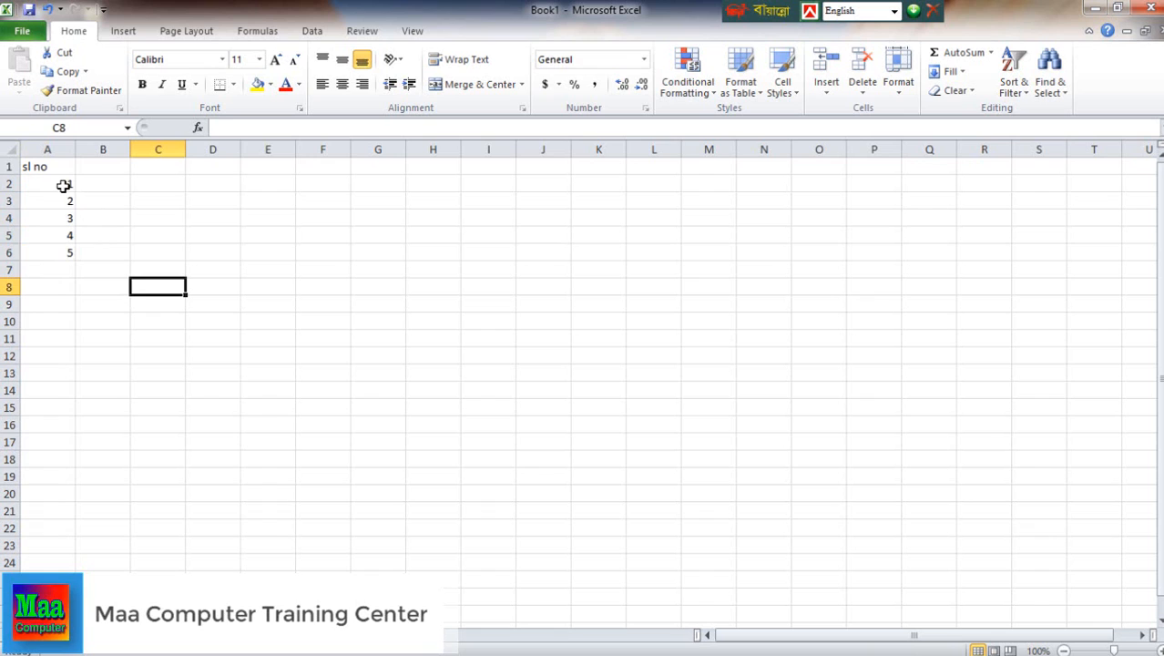
pyautogui.moveTo(62, 183); pyautogui.dragTo(69, 254)
pyautogui.press('Delete')
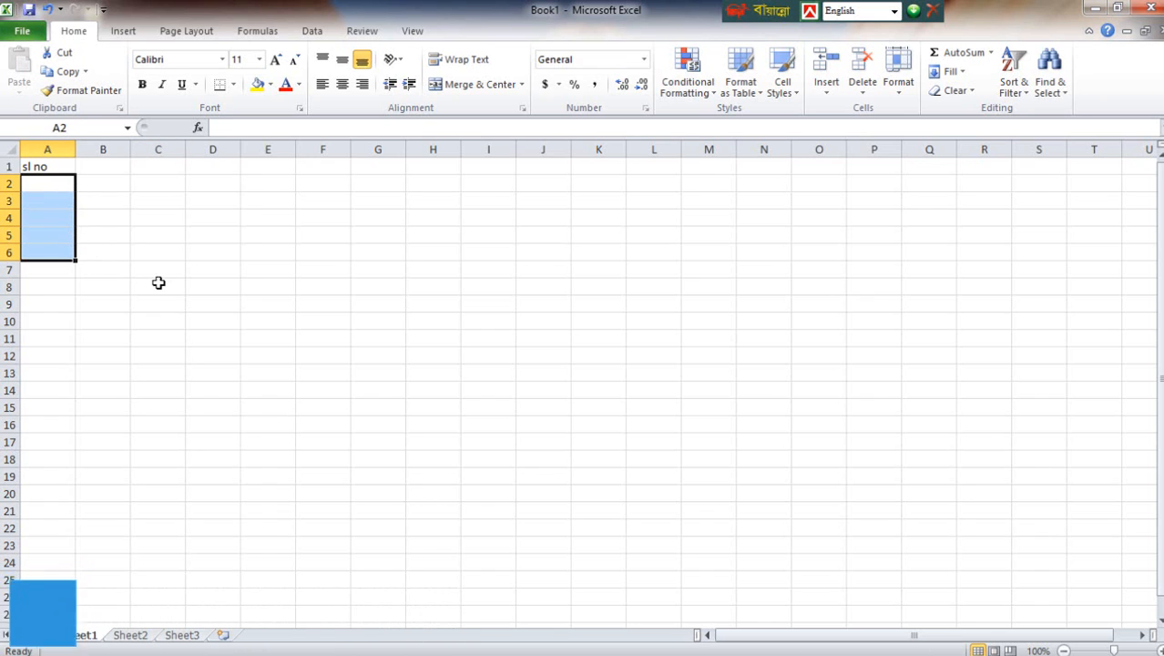
pyautogui.click(158, 283)
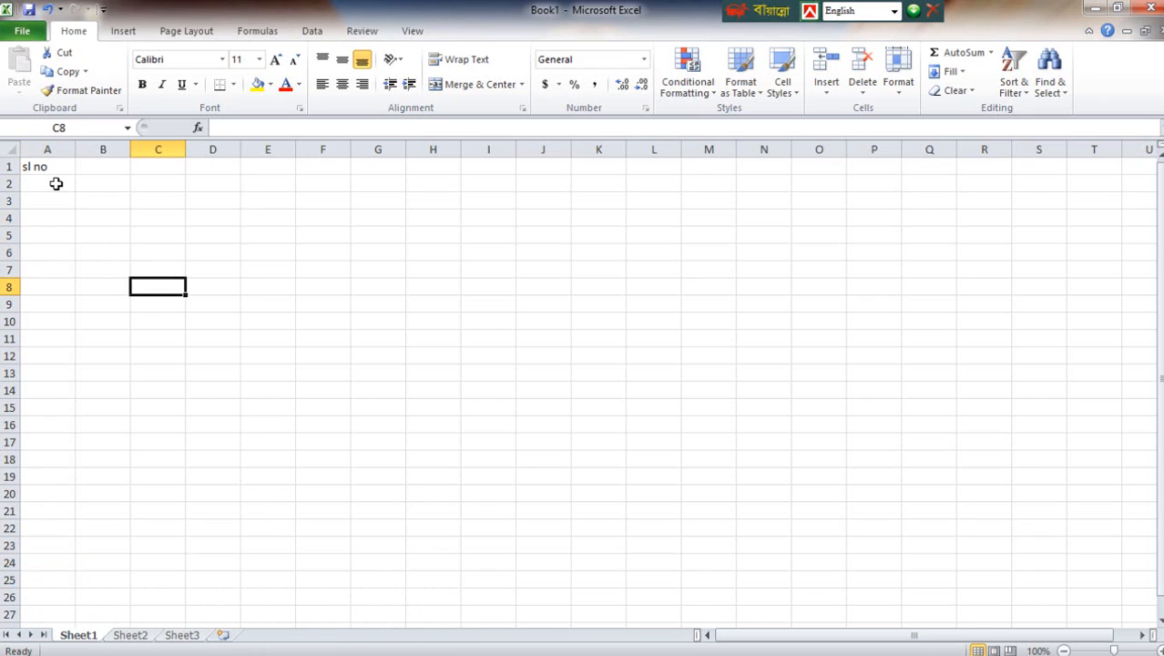
# Enter 1 in cell A2 and 2 in cell A3 as the starting values of the serial number series
pyautogui.click(55, 184)
pyautogui.write('1')
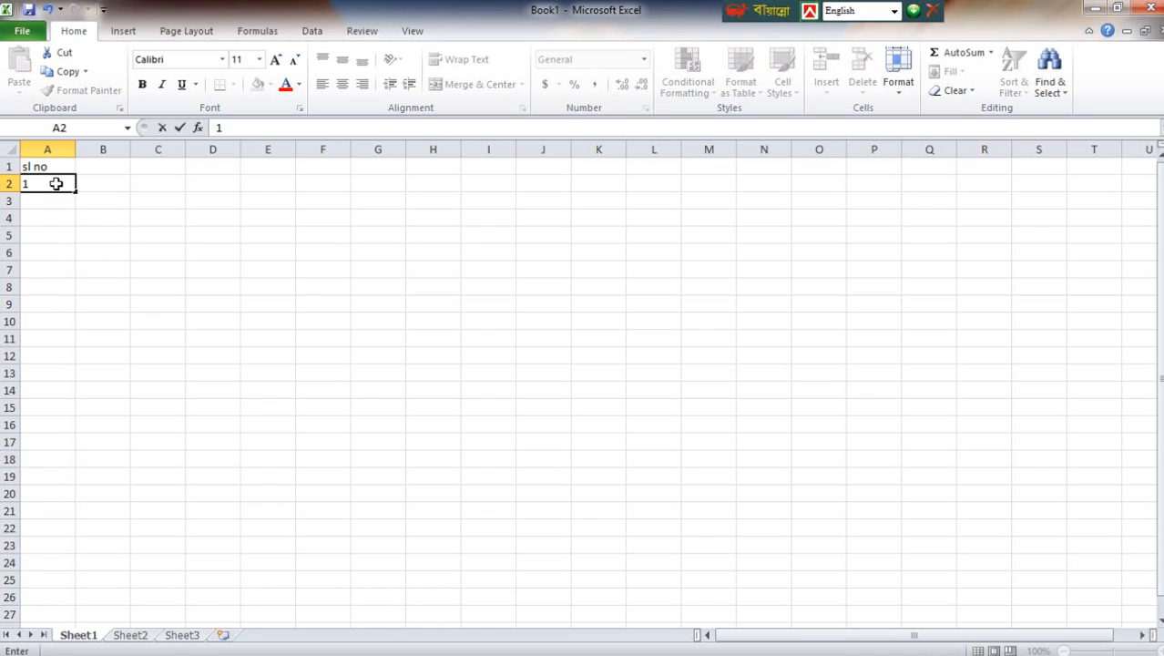
pyautogui.press('Down')
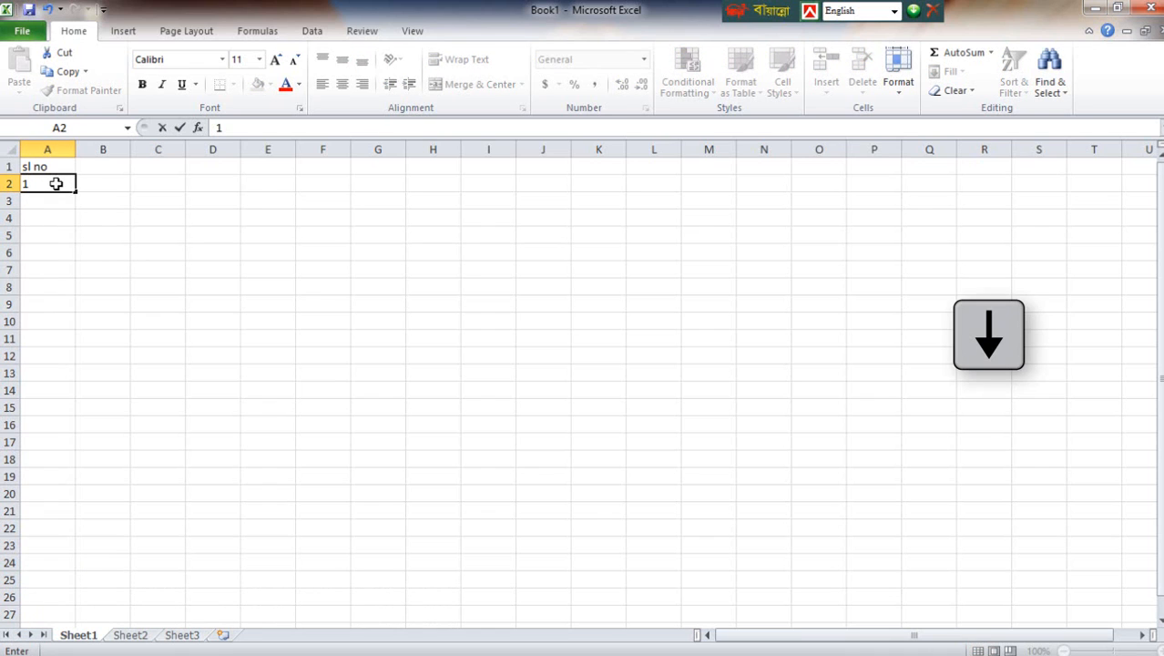
pyautogui.press('Down')
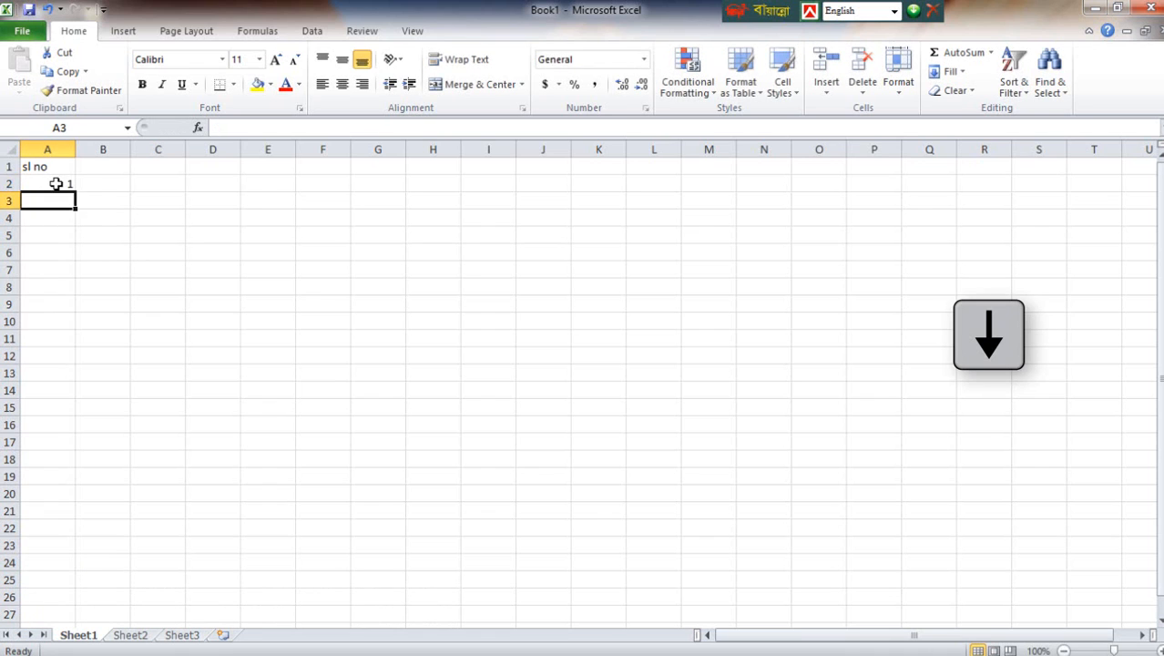
pyautogui.write('2')
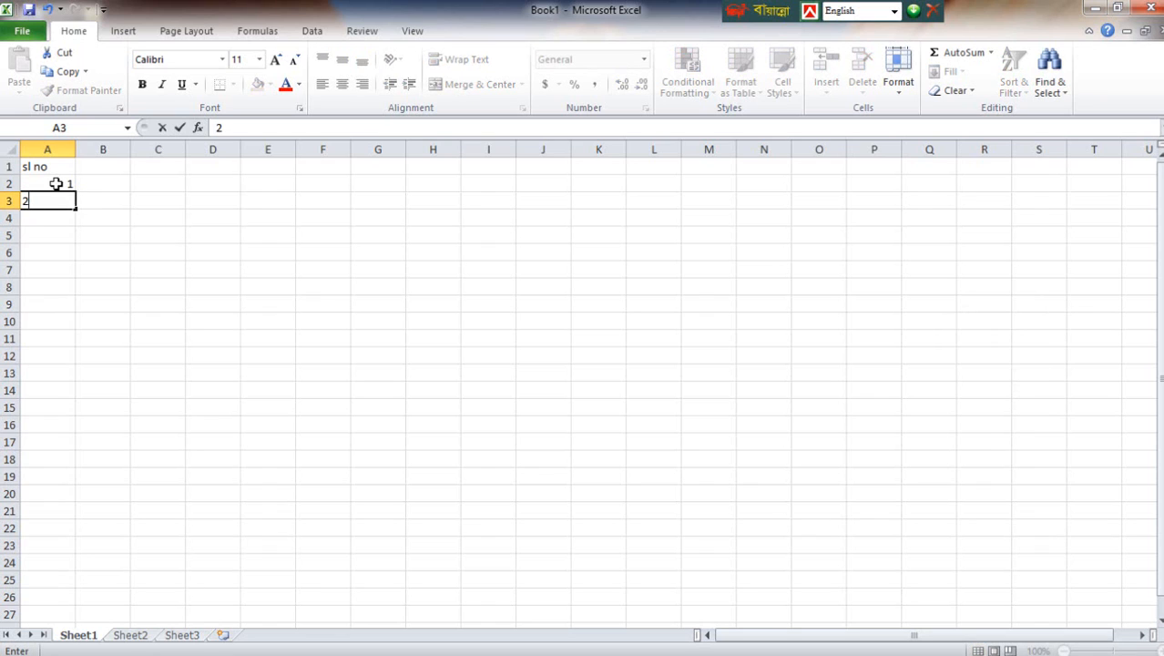
# Extend the series from cells A2:A3 down column A to row 989 and return to cell A1
pyautogui.press('shift')
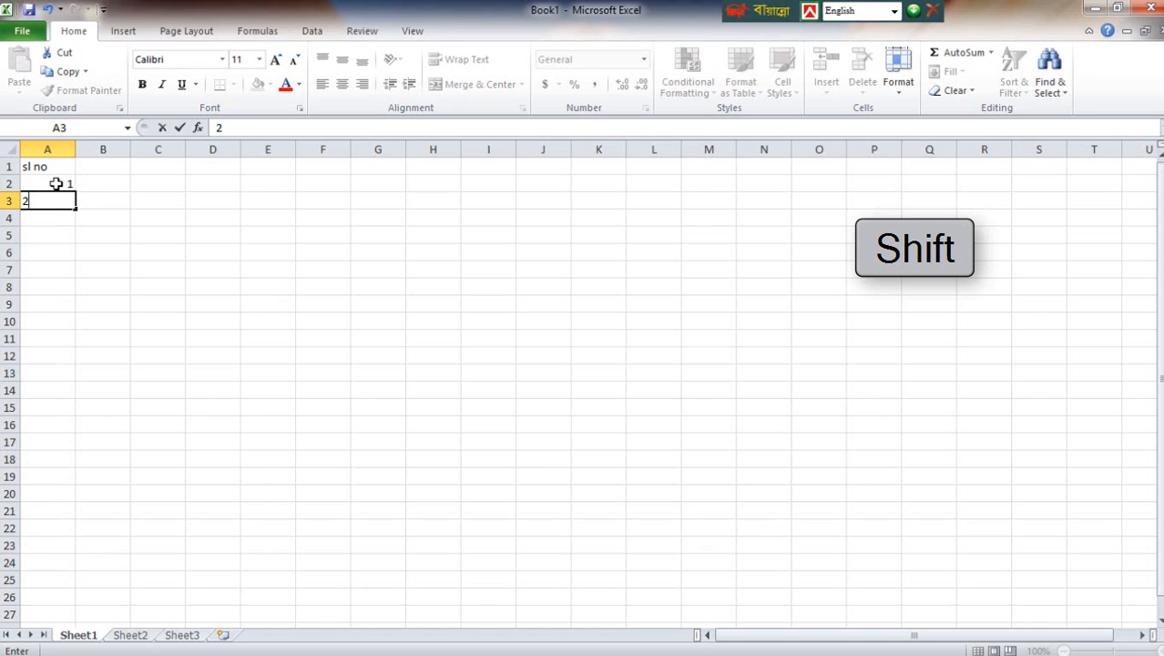
pyautogui.hotkey('shift', 'Up')
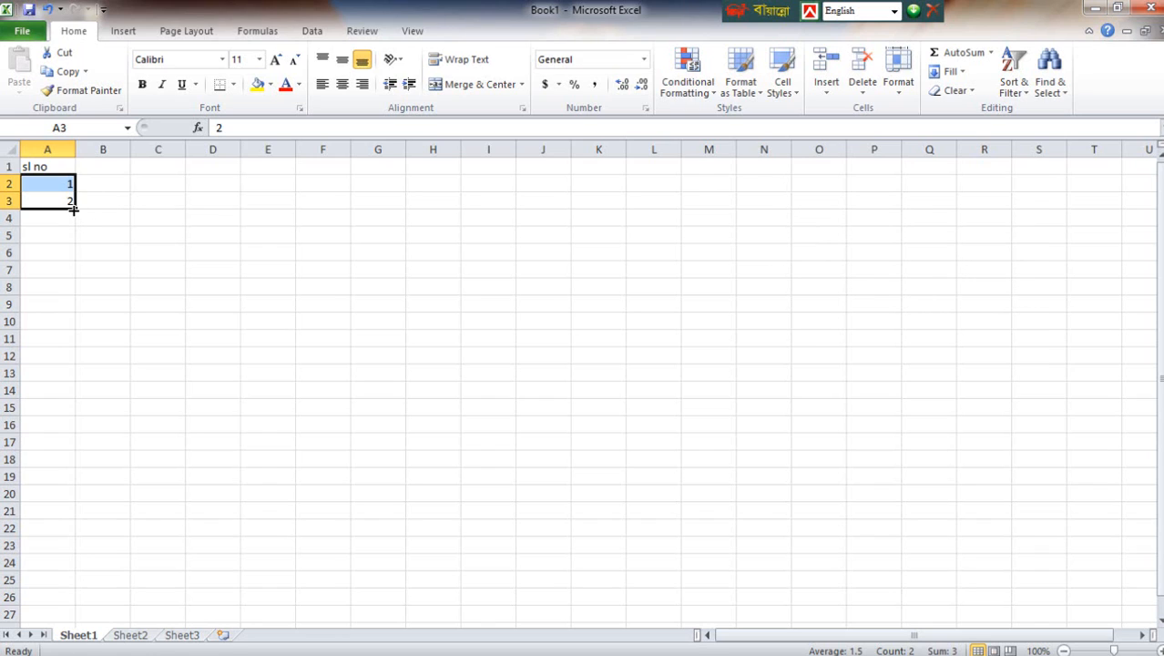
pyautogui.moveTo(74, 208); pyautogui.dragTo(38, 586)
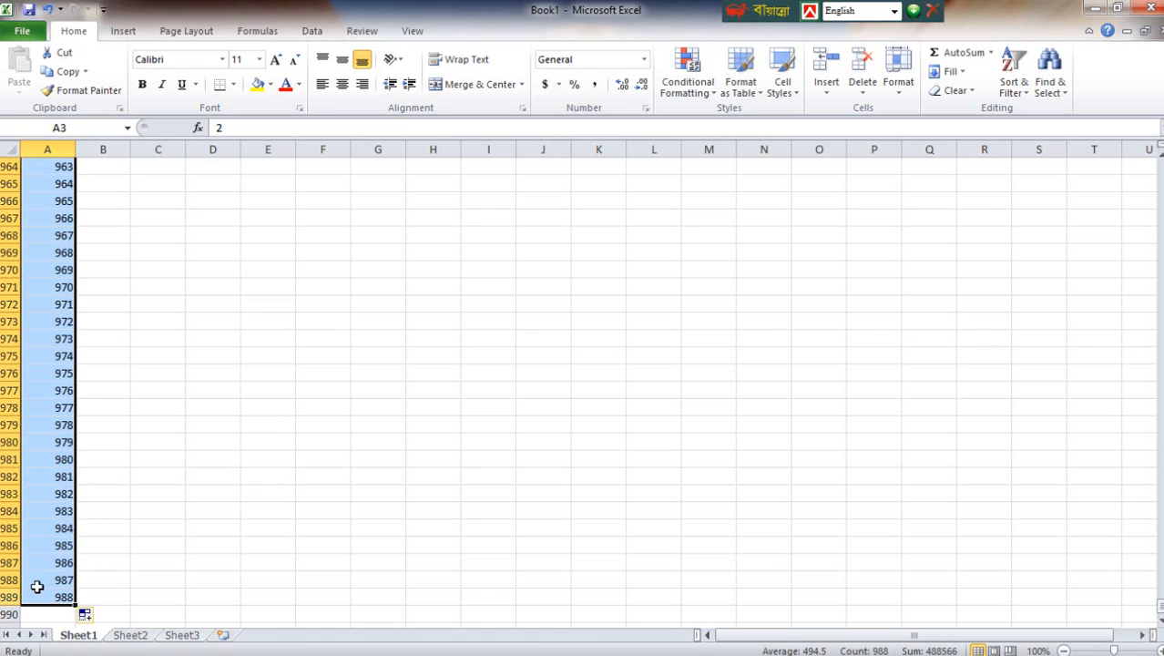
pyautogui.scroll(11, 58, 305)
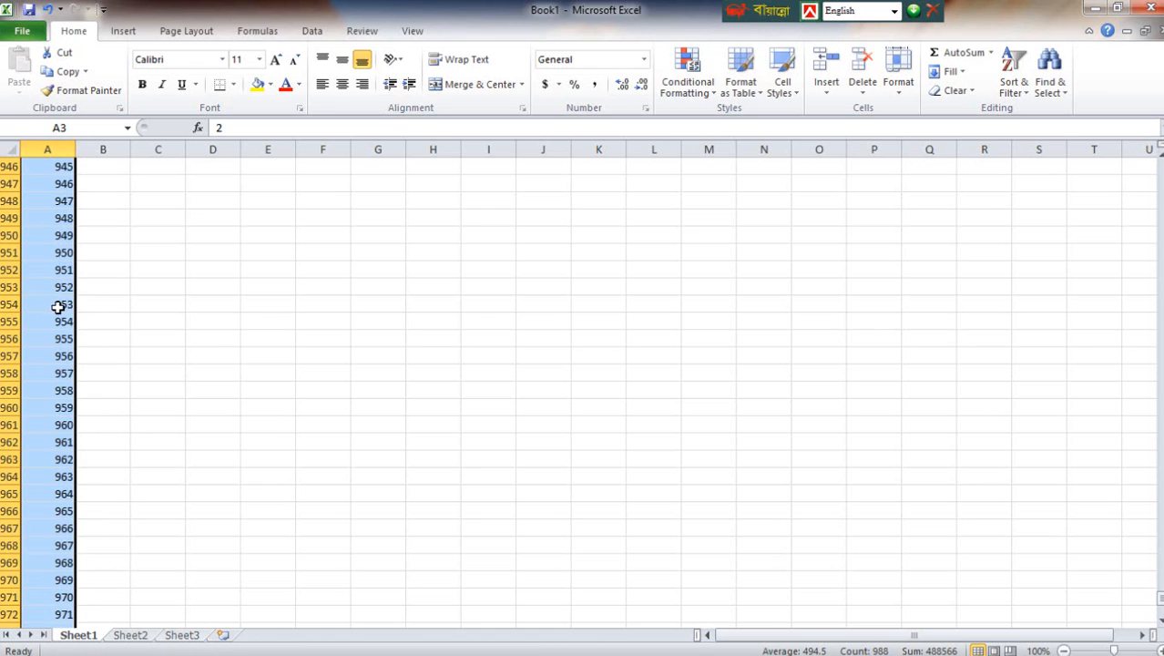
pyautogui.hotkey('ctrl', 'Home')
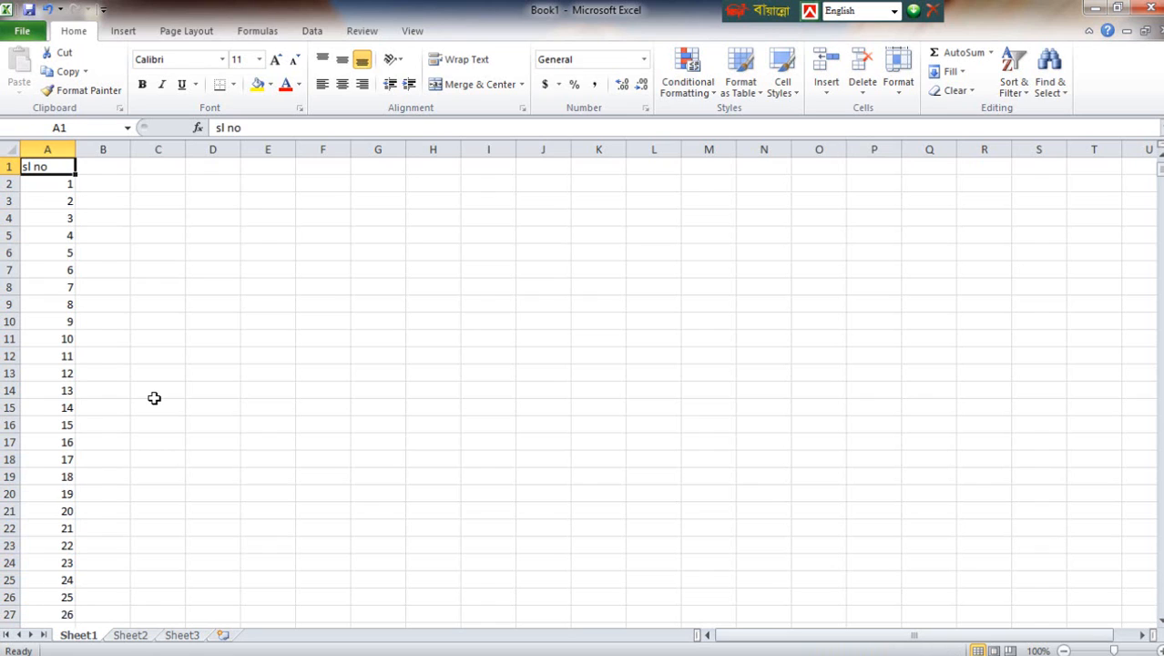
# Enter 1 in cell B2 and fill it down column B to row 25
pyautogui.click(125, 260)
pyautogui.click(109, 185)
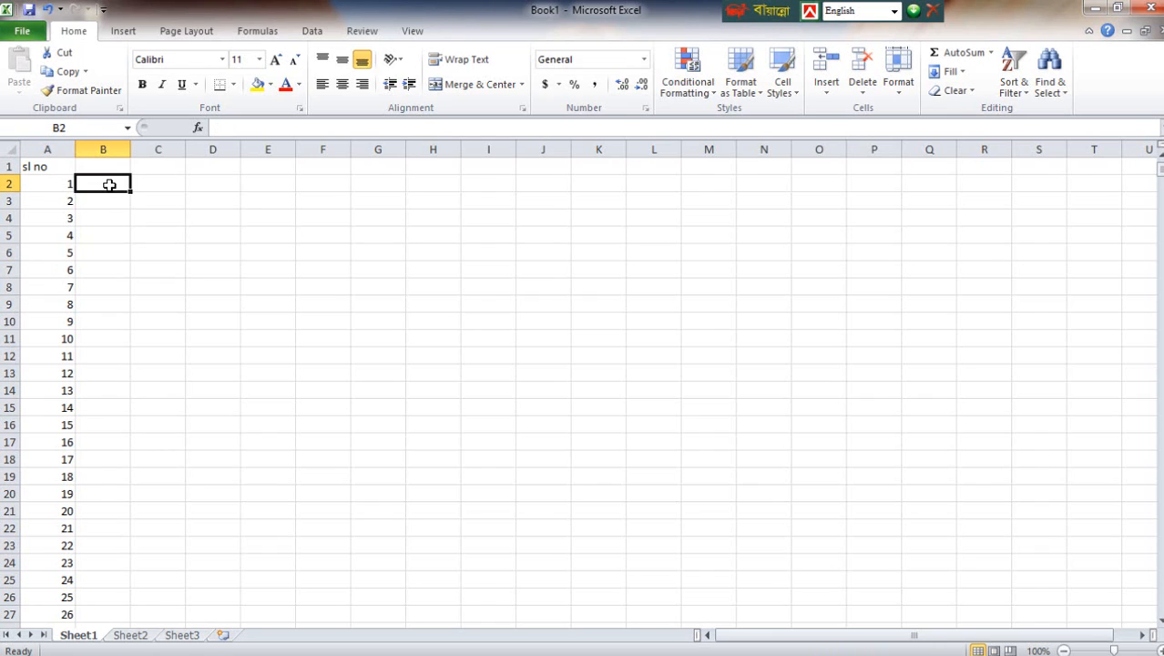
pyautogui.write('1')
pyautogui.click(119, 266)
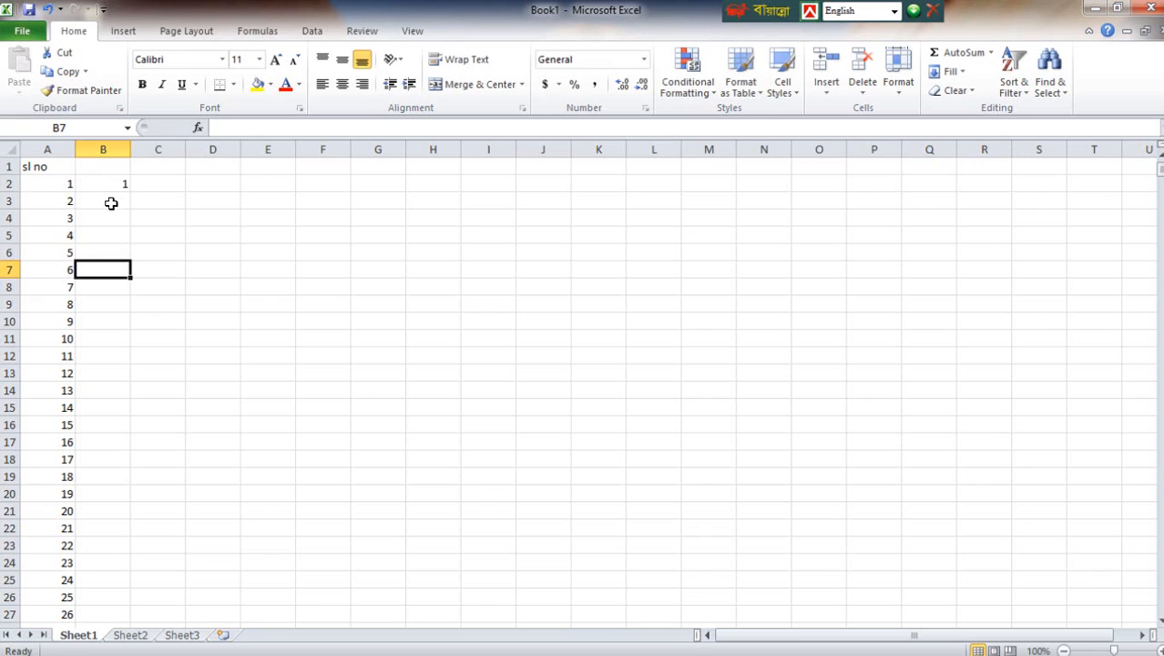
pyautogui.click(111, 186)
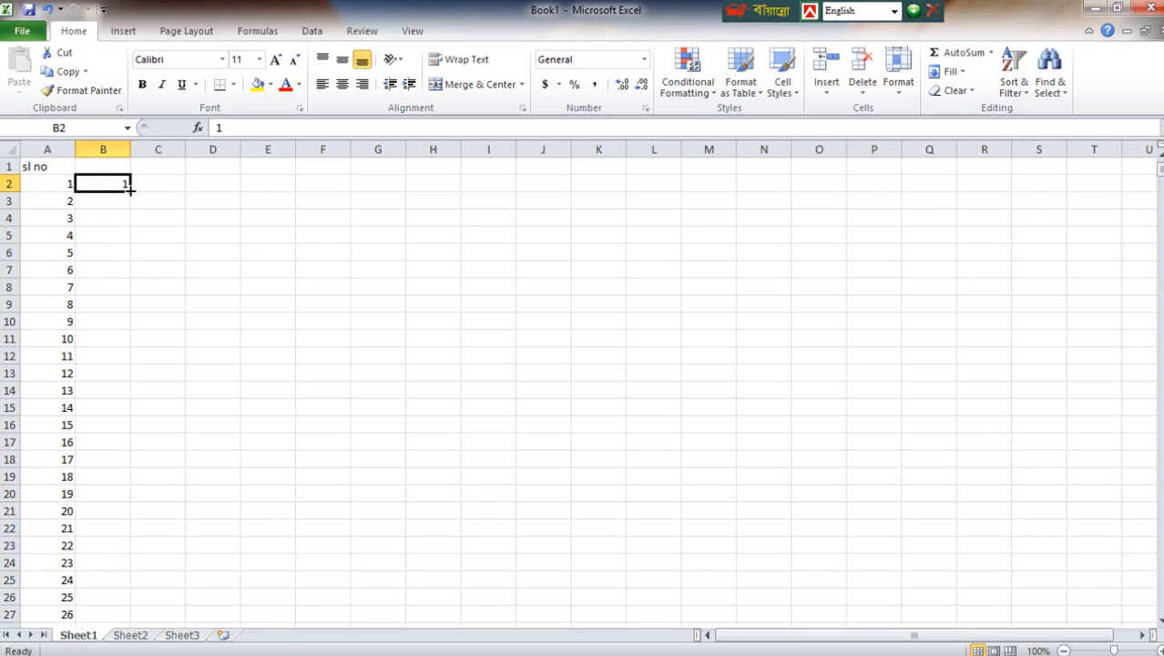
pyautogui.moveTo(130, 192); pyautogui.dragTo(133, 592)
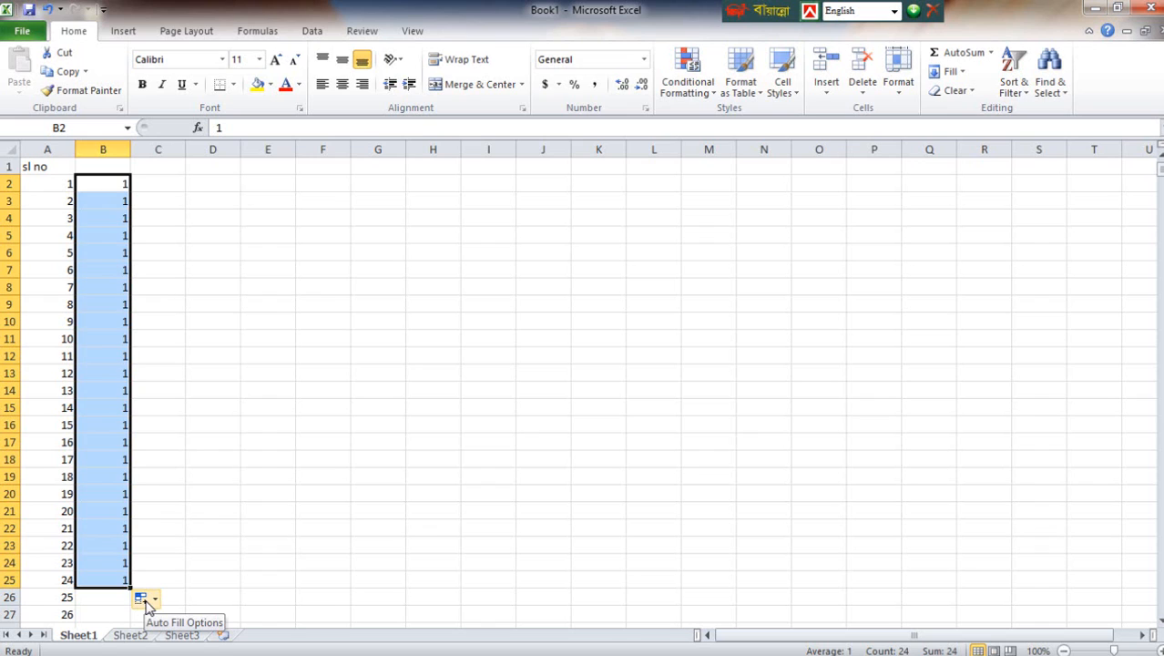
# Change the fill of cells B2 to B25 to Fill Series so the numbers run from 1 to 24
pyautogui.click(148, 601)
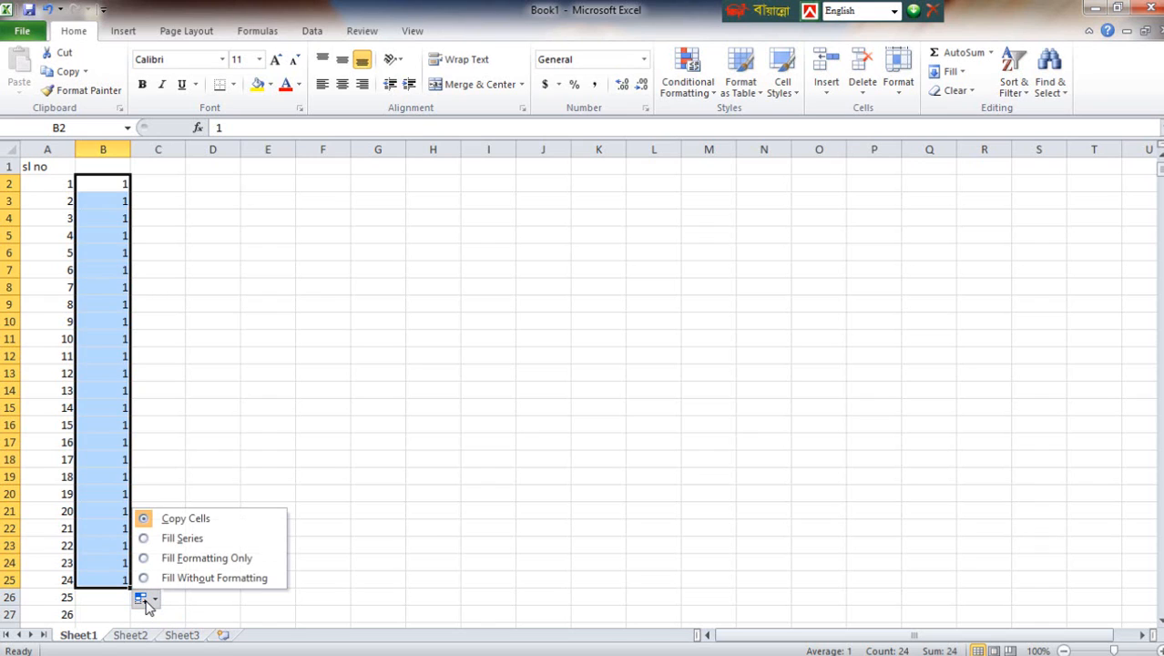
pyautogui.click(185, 539)
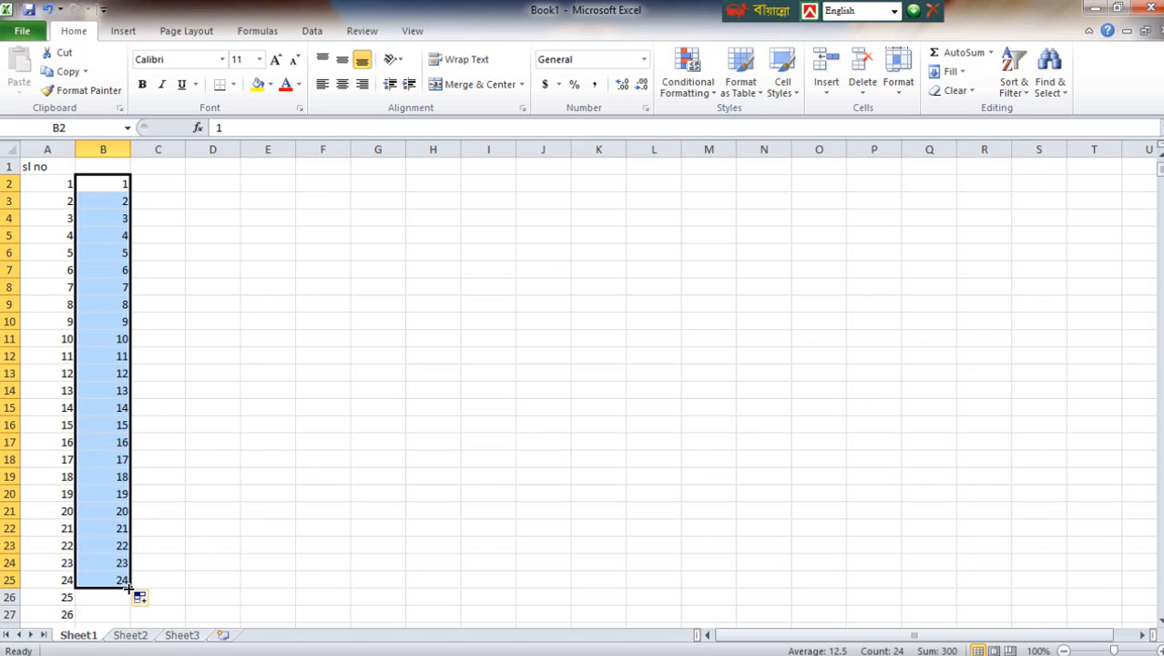
pyautogui.click(192, 270)
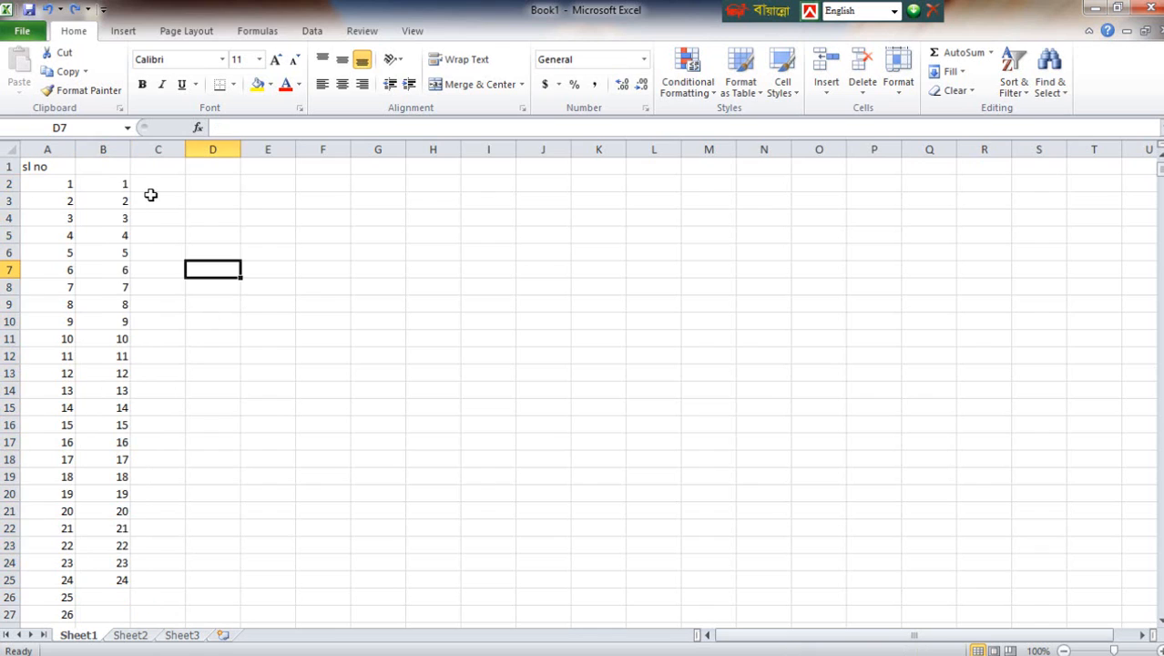
# Insert the current date, 11/22/2020, as a fixed value in cell C2
pyautogui.click(158, 186)
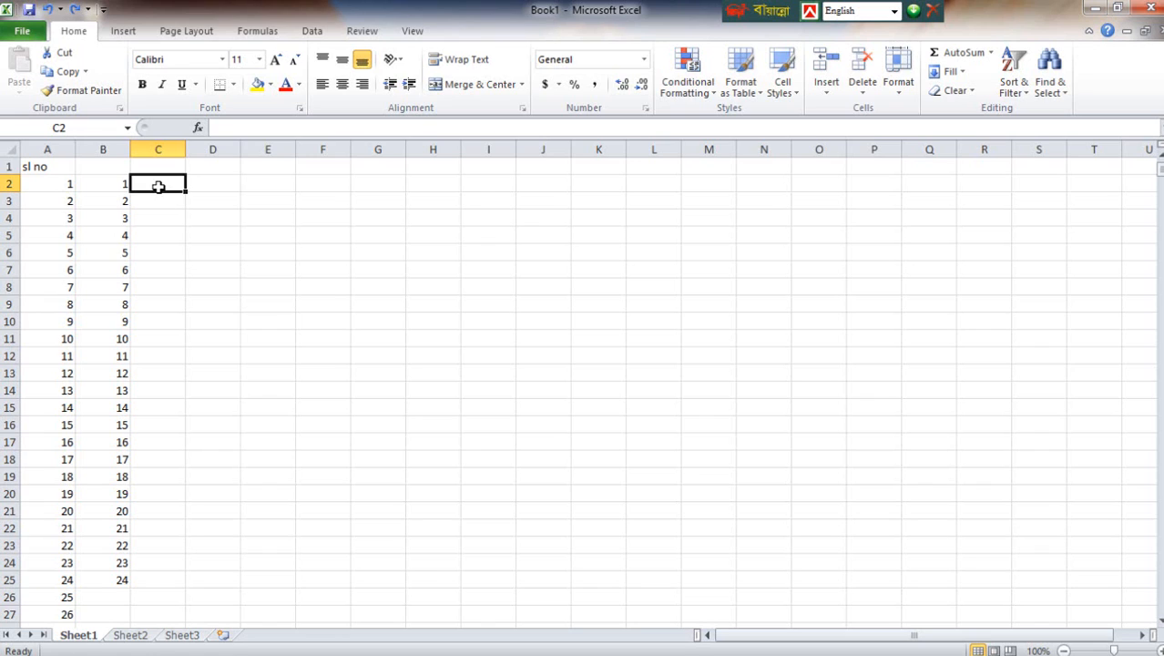
pyautogui.hotkey('ctrl', ';')
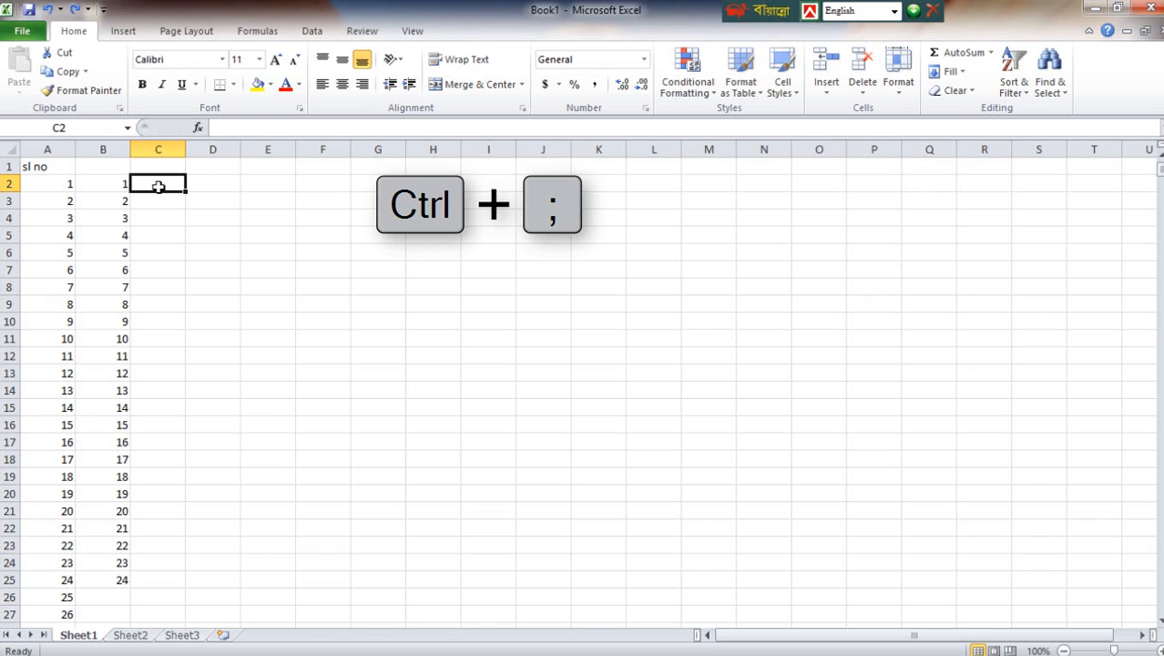
pyautogui.hotkey('ctrl', ';')
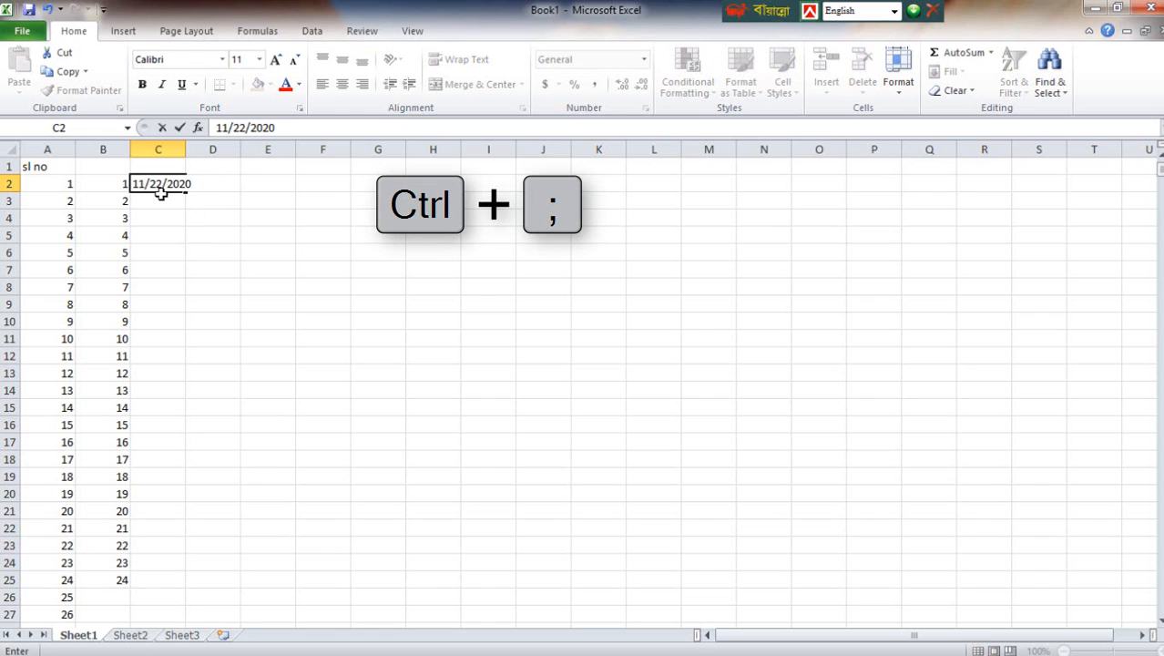
pyautogui.moveTo(187, 200); pyautogui.dragTo(182, 200)
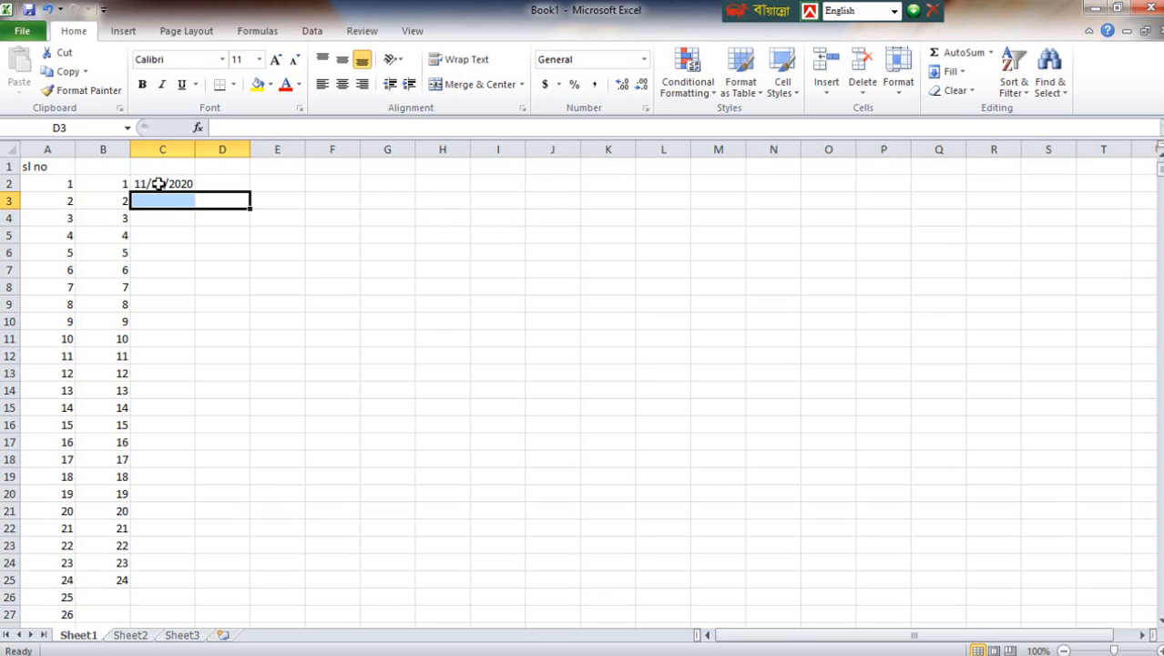
pyautogui.click(186, 249)
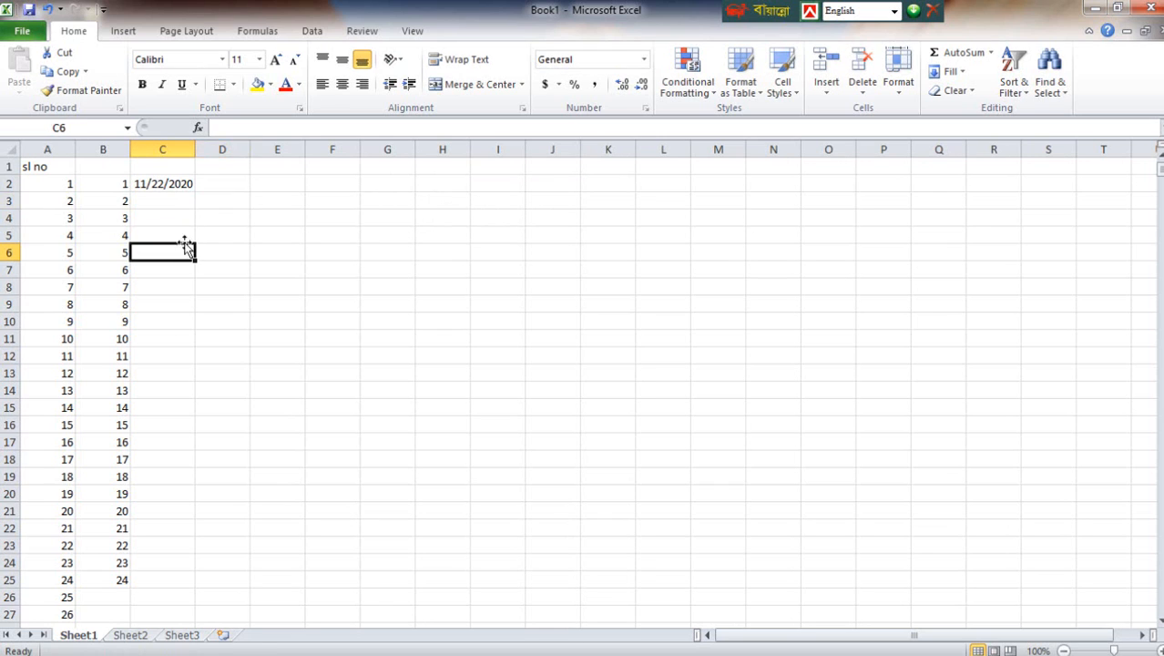
# Fill consecutive dates from cell C2 down to C20, ending at 12/10/2020
pyautogui.click(180, 185)
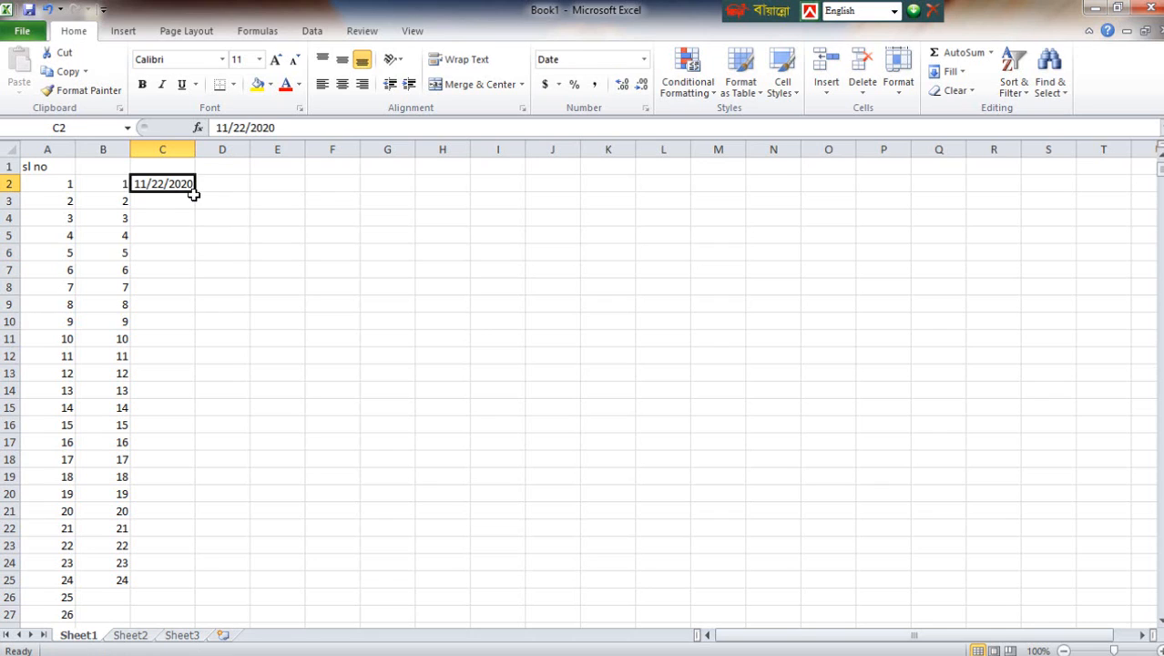
pyautogui.moveTo(195, 194); pyautogui.dragTo(198, 502)
pyautogui.click(277, 355)
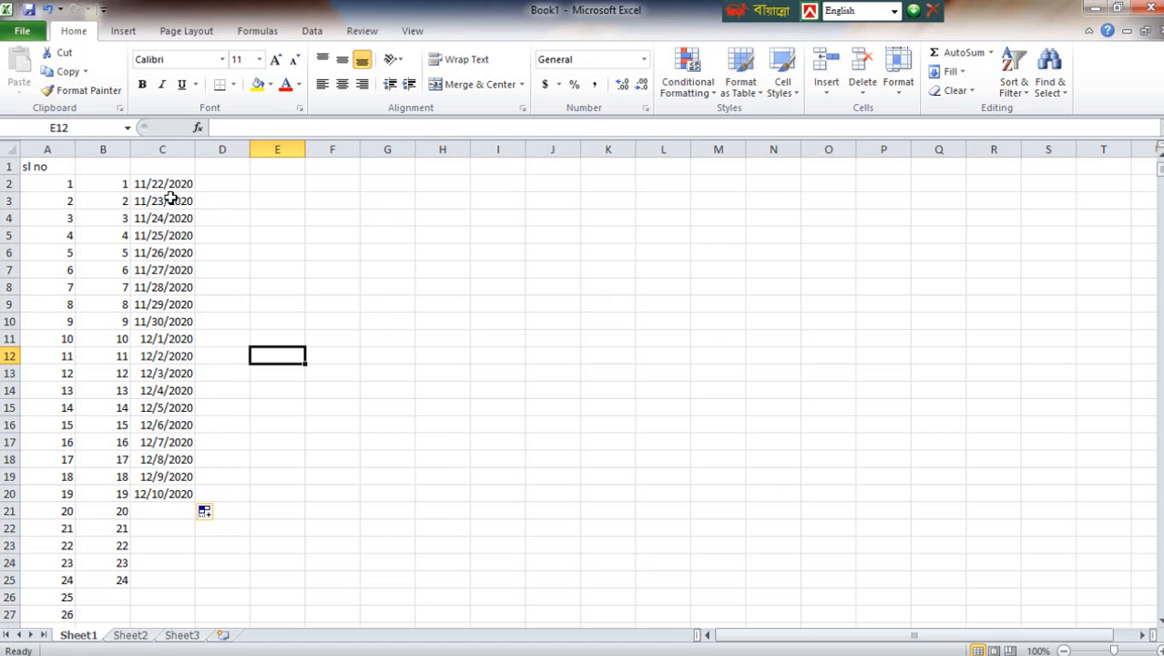
# Insert the current time, 9:43 AM, as a fixed value in cell D2
pyautogui.click(225, 183)
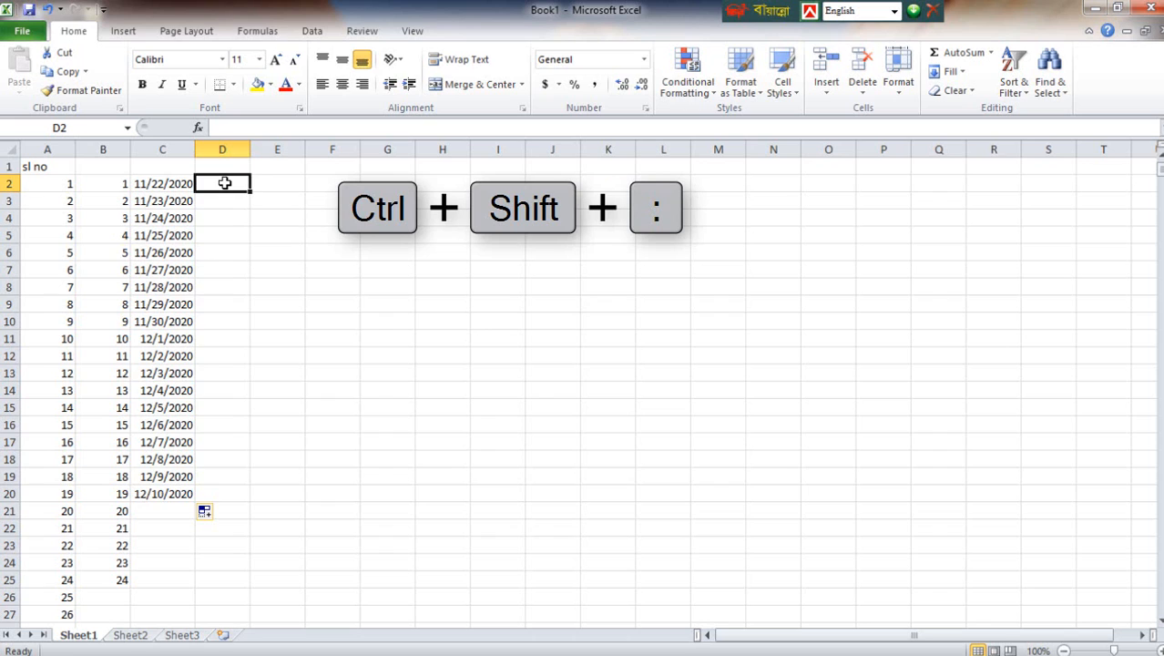
pyautogui.hotkey('ctrl', 'shift', ':')
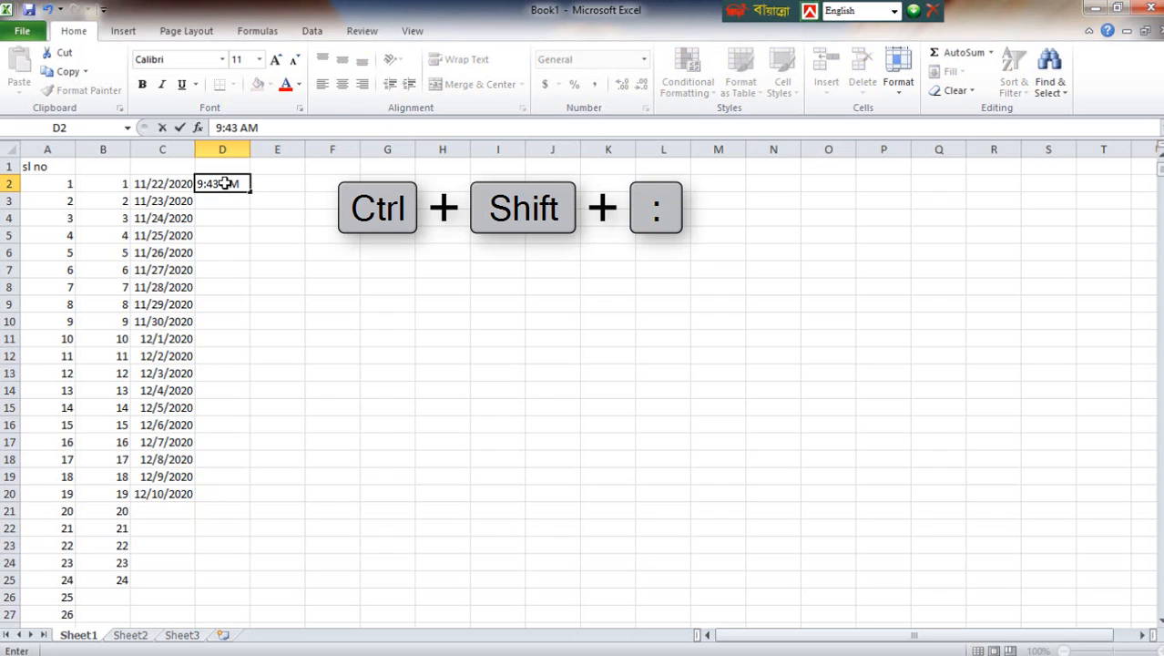
pyautogui.click(237, 266)
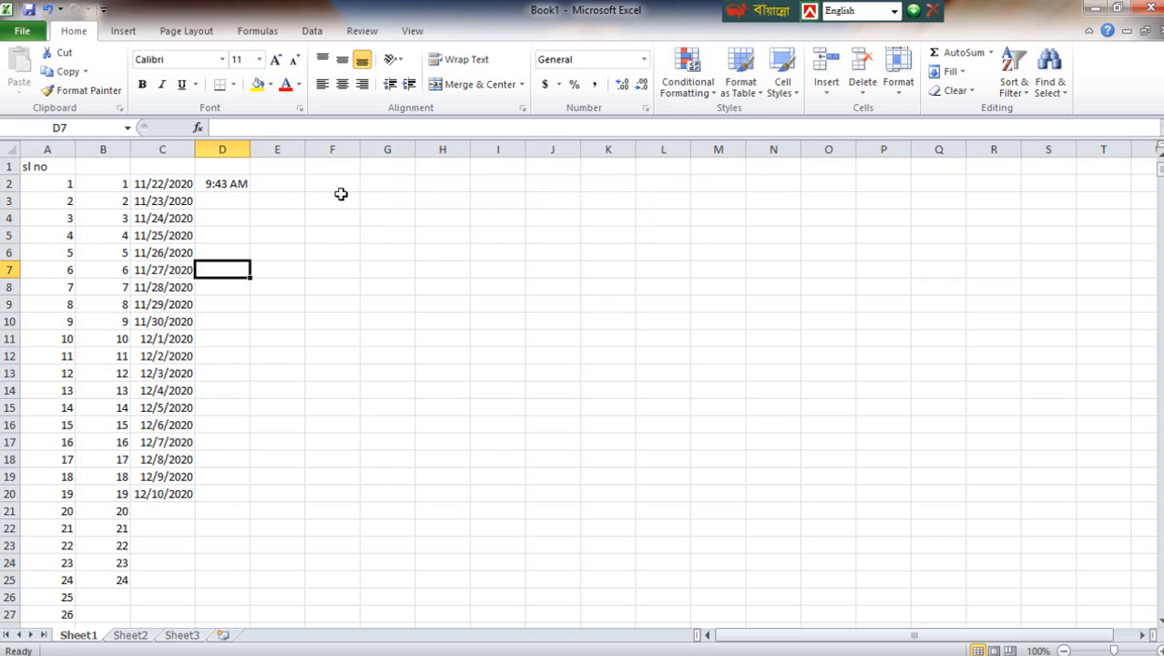
# Enter Sunday in cell F7 and fill the weekday names down to F18, ending at Thursday
pyautogui.click(355, 268)
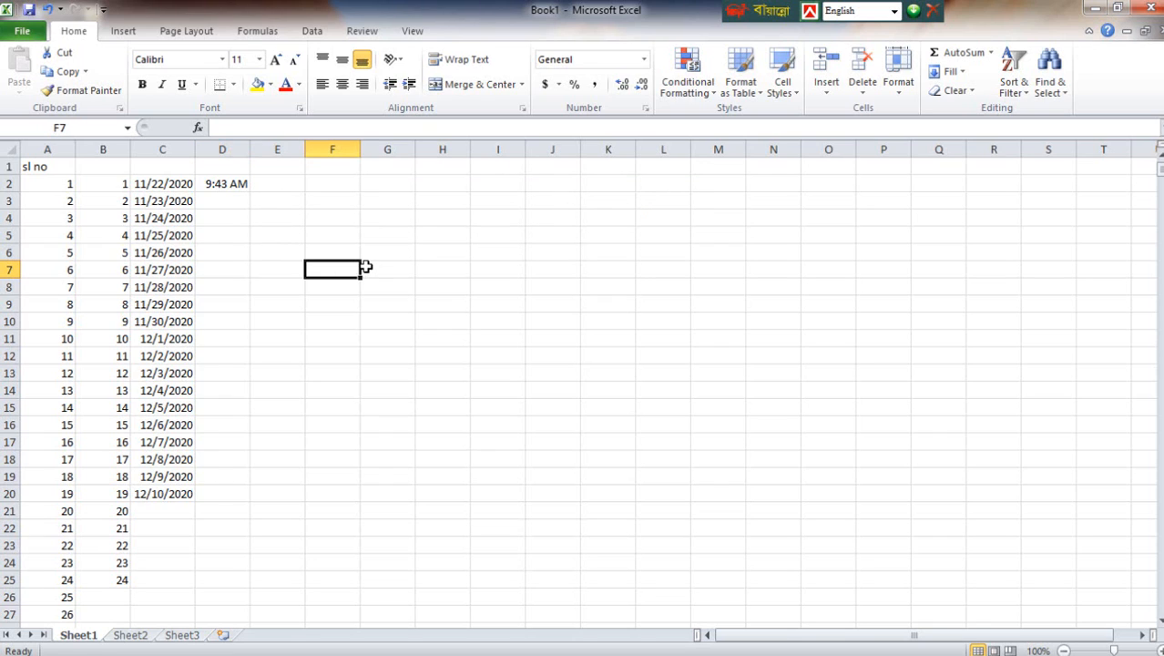
pyautogui.write('sunday')
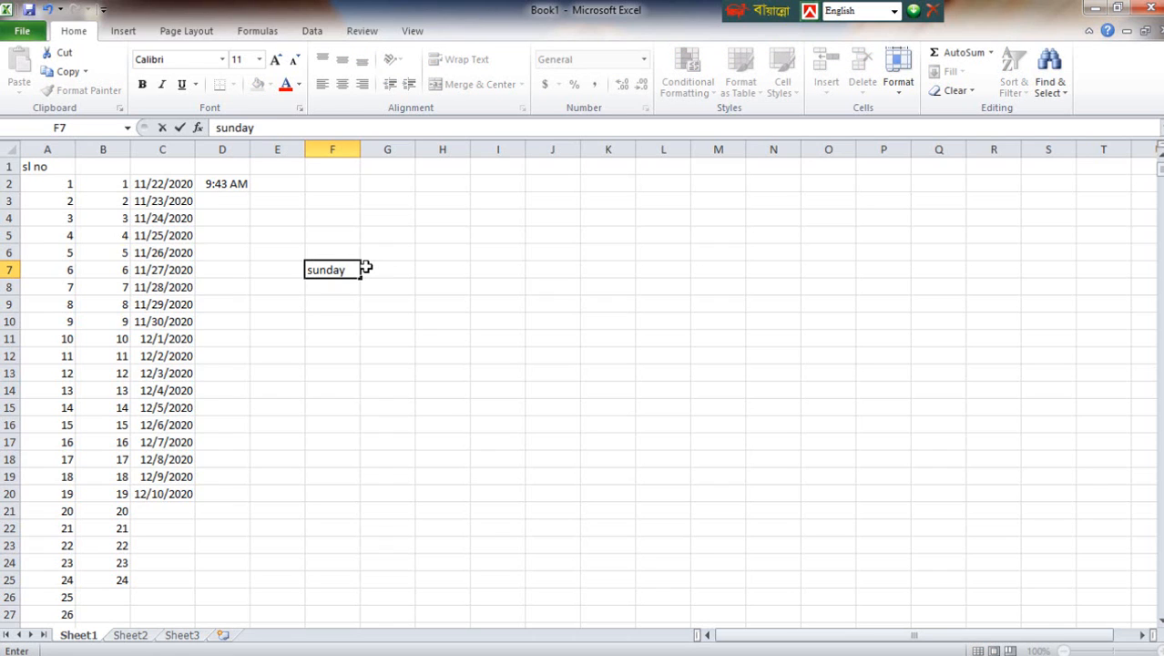
pyautogui.click(332, 306)
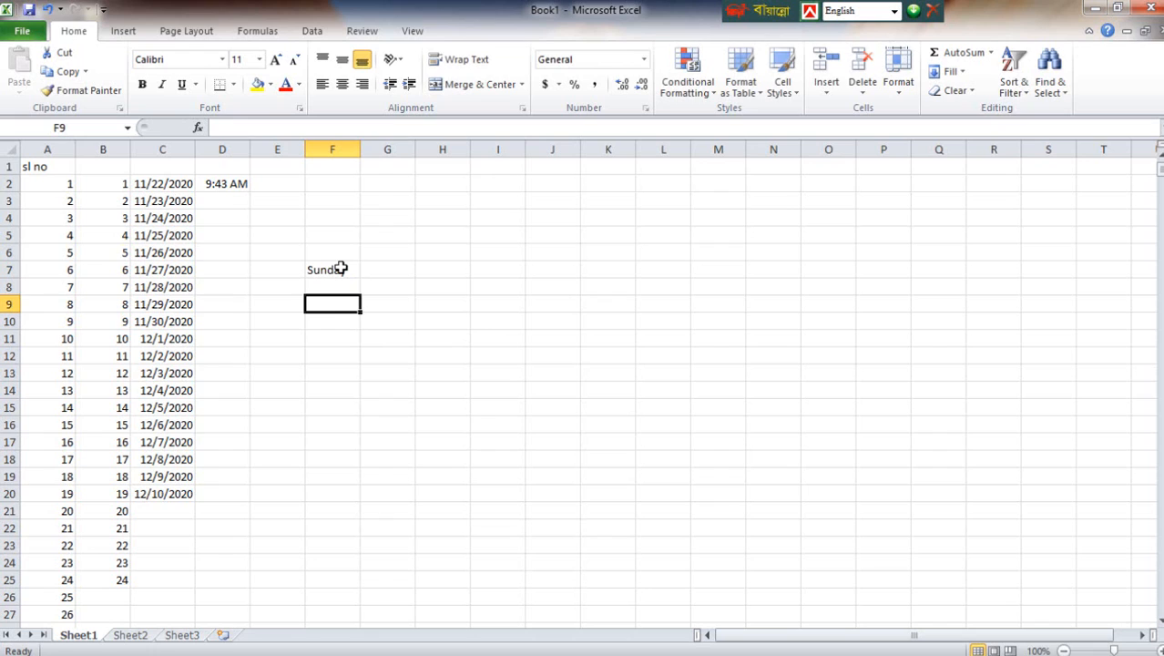
pyautogui.click(339, 269)
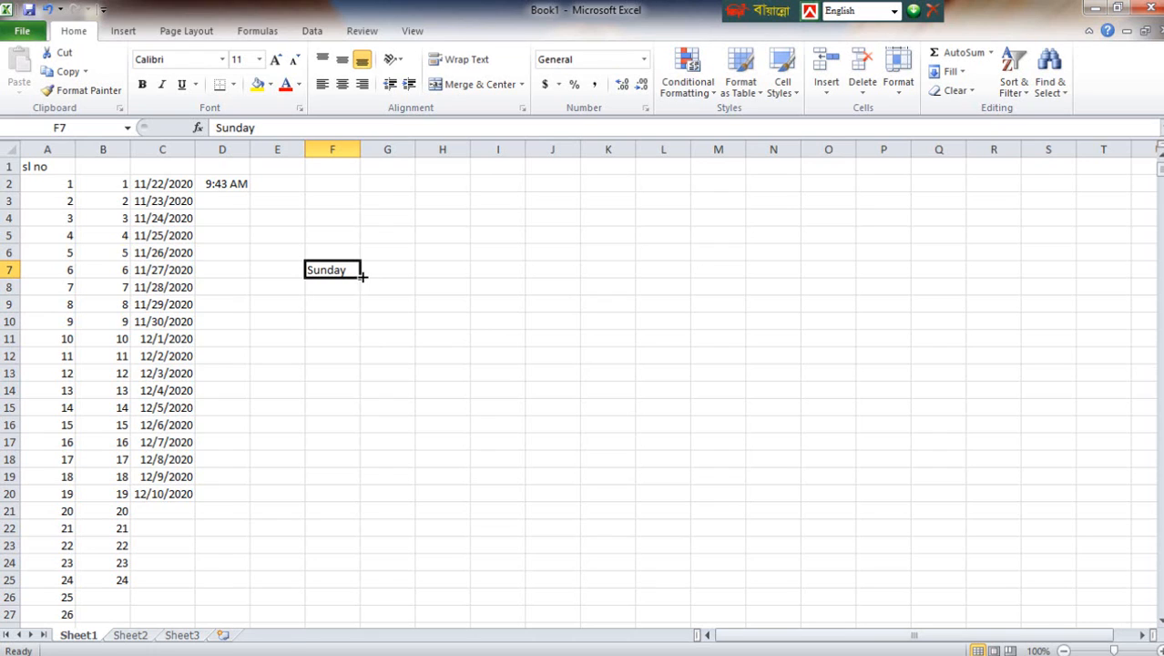
pyautogui.moveTo(362, 275); pyautogui.dragTo(350, 463)
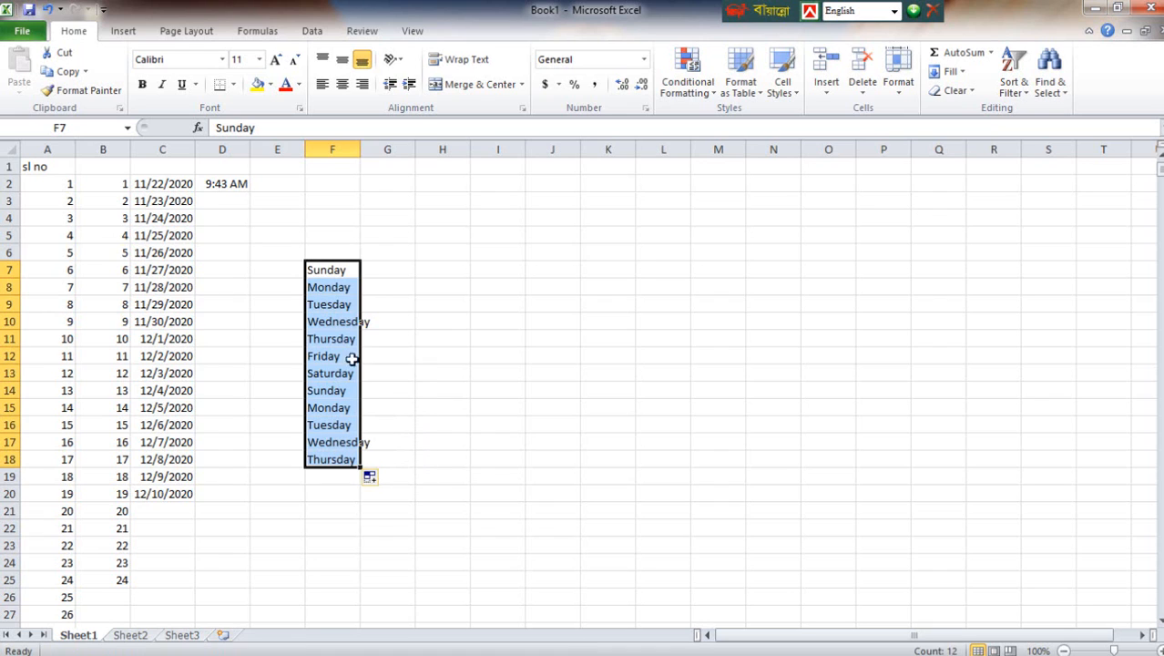
# Fill the weekday names across row 7 from cell F7 to M7, ending at Sunday
pyautogui.click(341, 268)
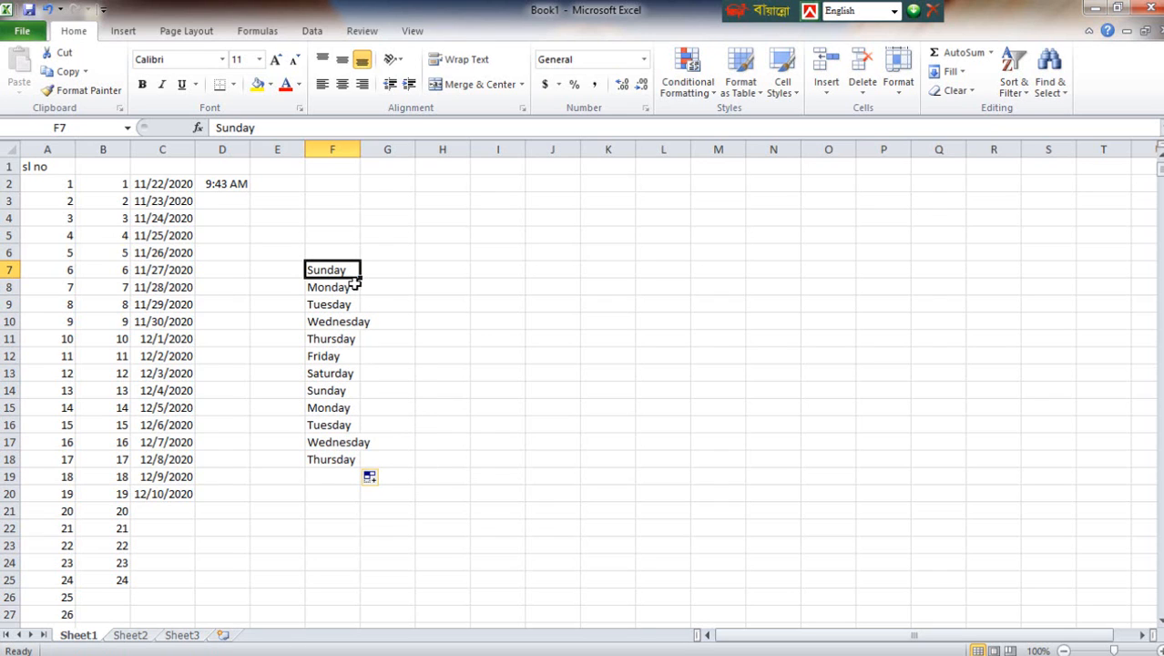
pyautogui.moveTo(360, 276); pyautogui.dragTo(742, 277)
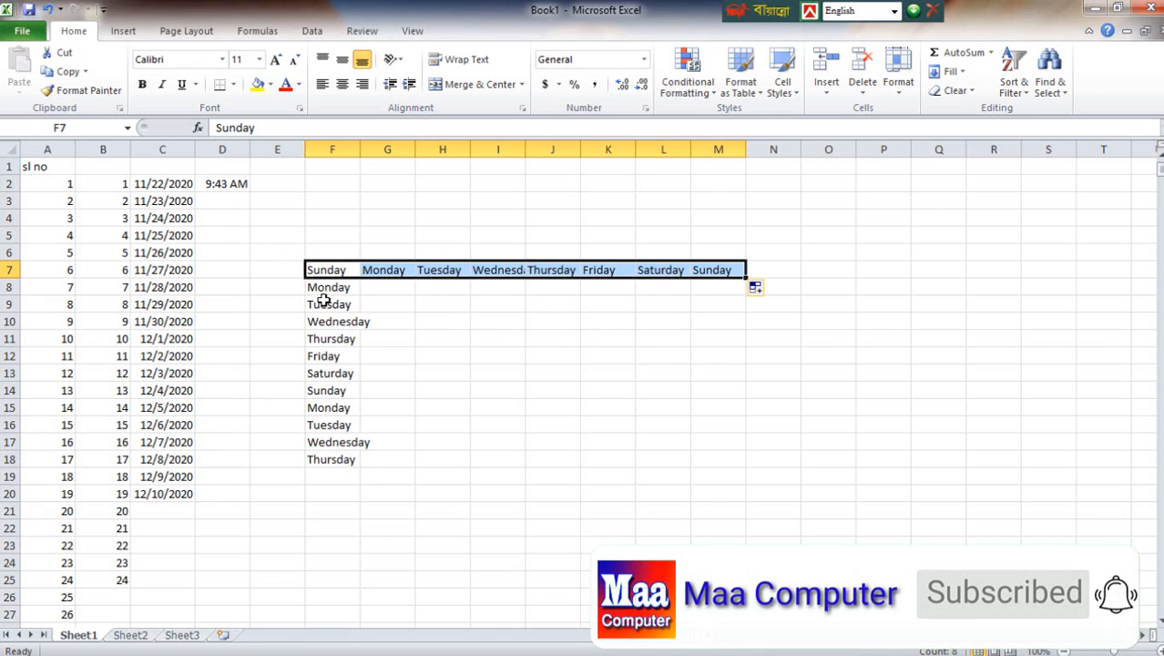
pyautogui.click(418, 303)
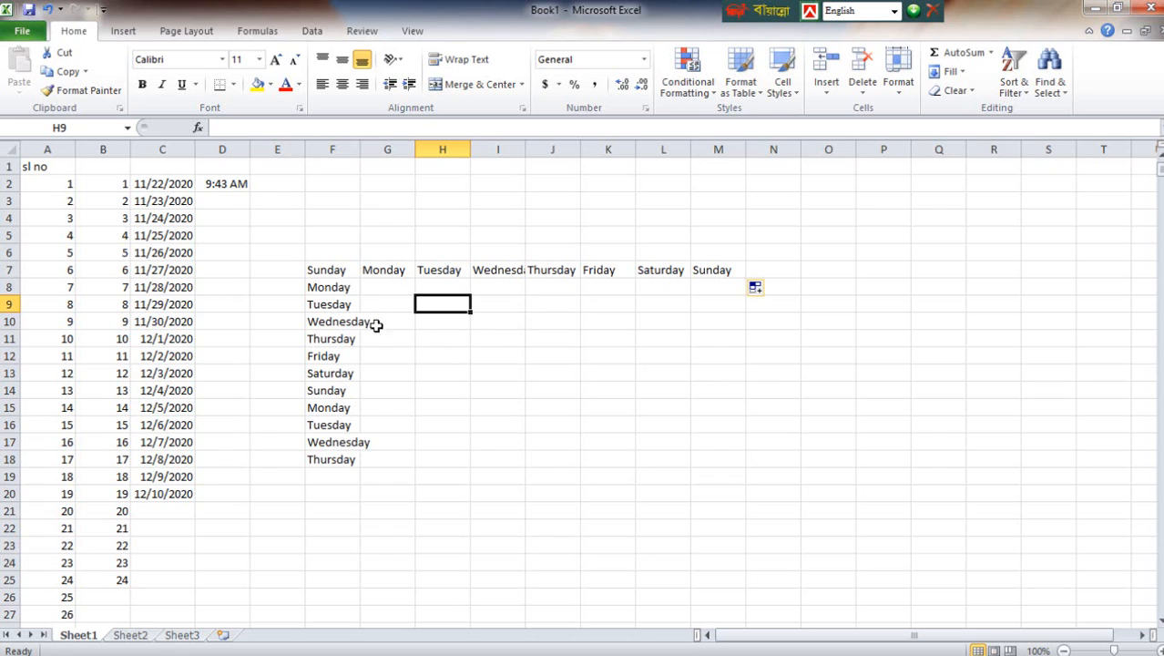
# Enter january in cell J10 and fill the month names across row 10 to S10, ending at october
pyautogui.click(553, 326)
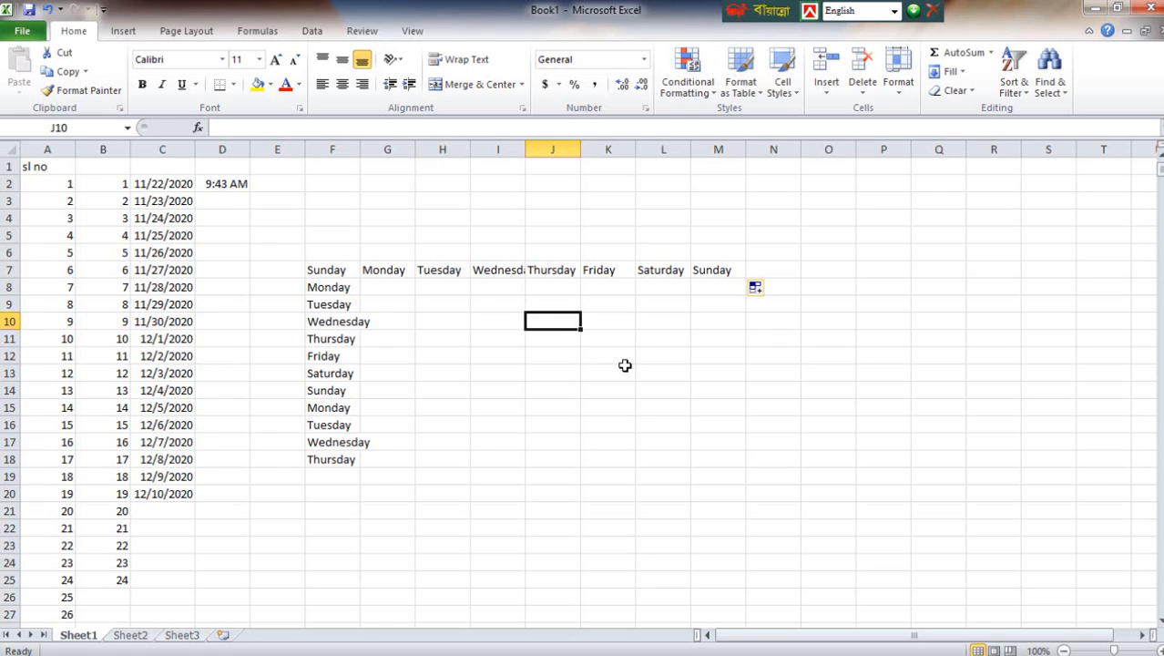
pyautogui.write('january')
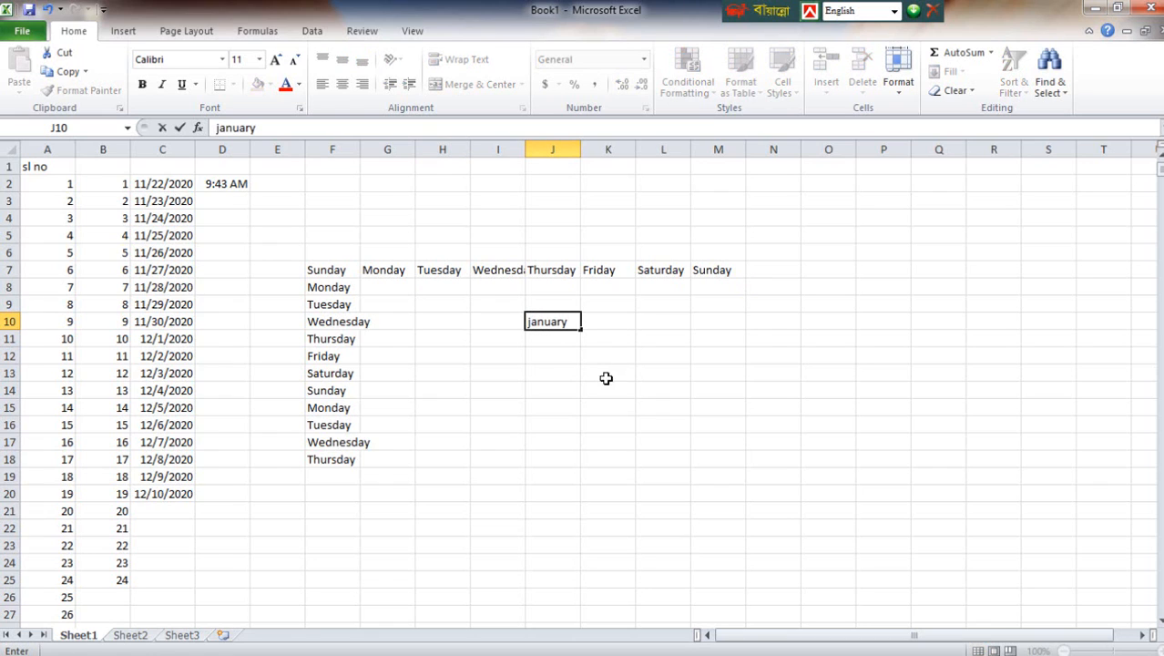
pyautogui.click(536, 372)
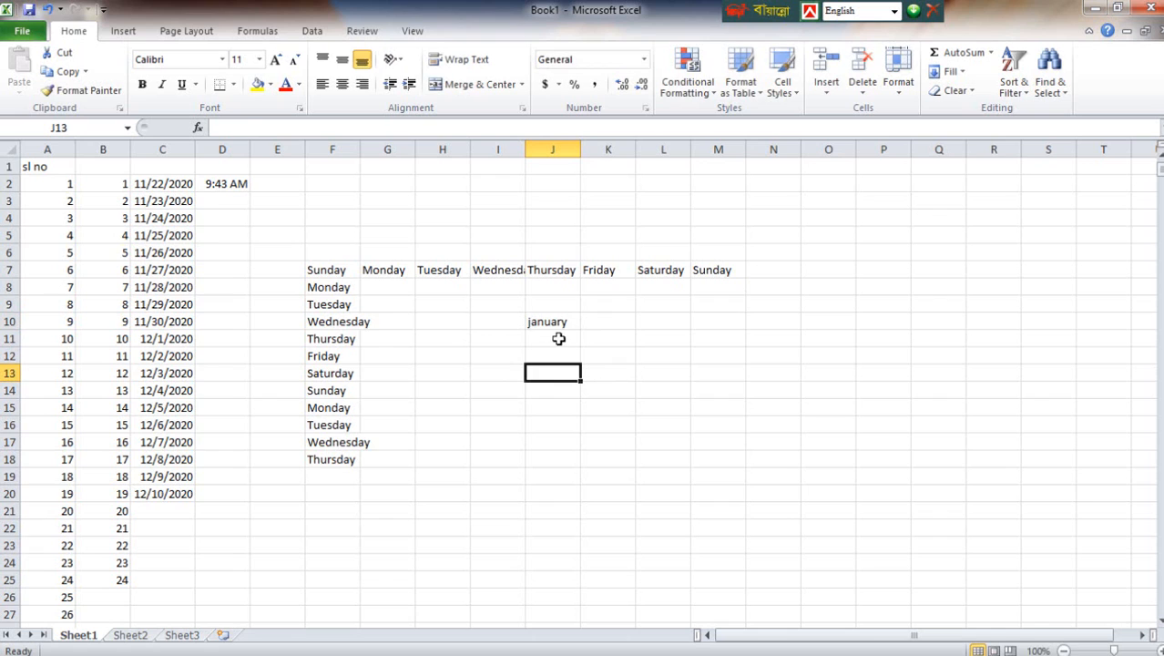
pyautogui.click(561, 321)
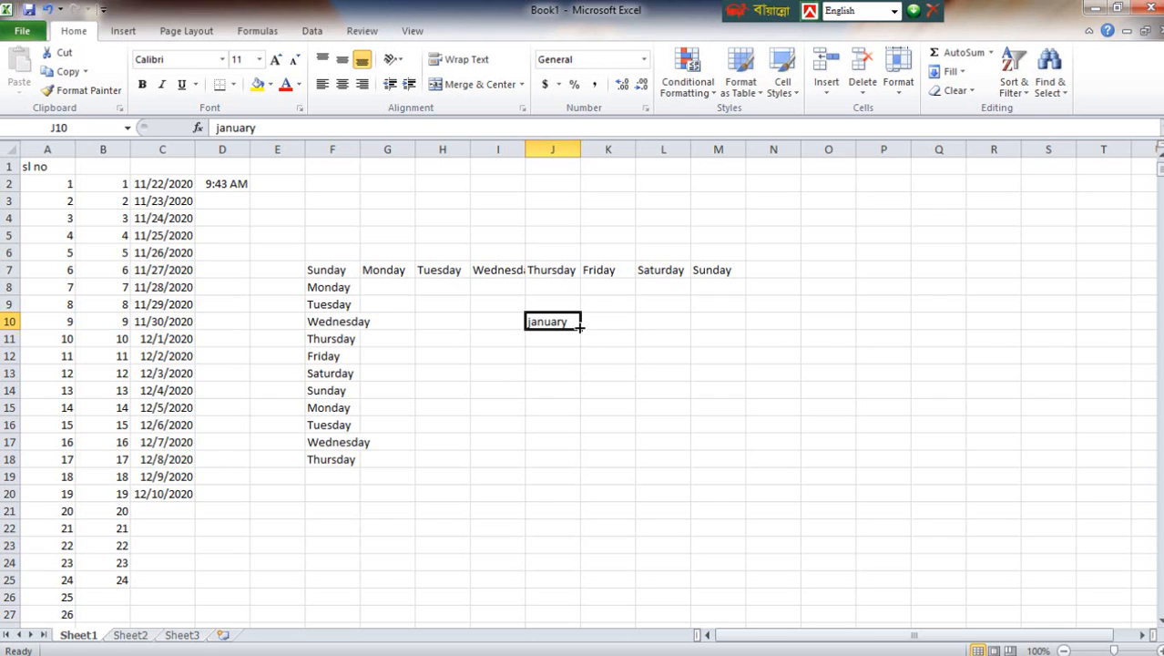
pyautogui.moveTo(586, 326); pyautogui.dragTo(1097, 339)
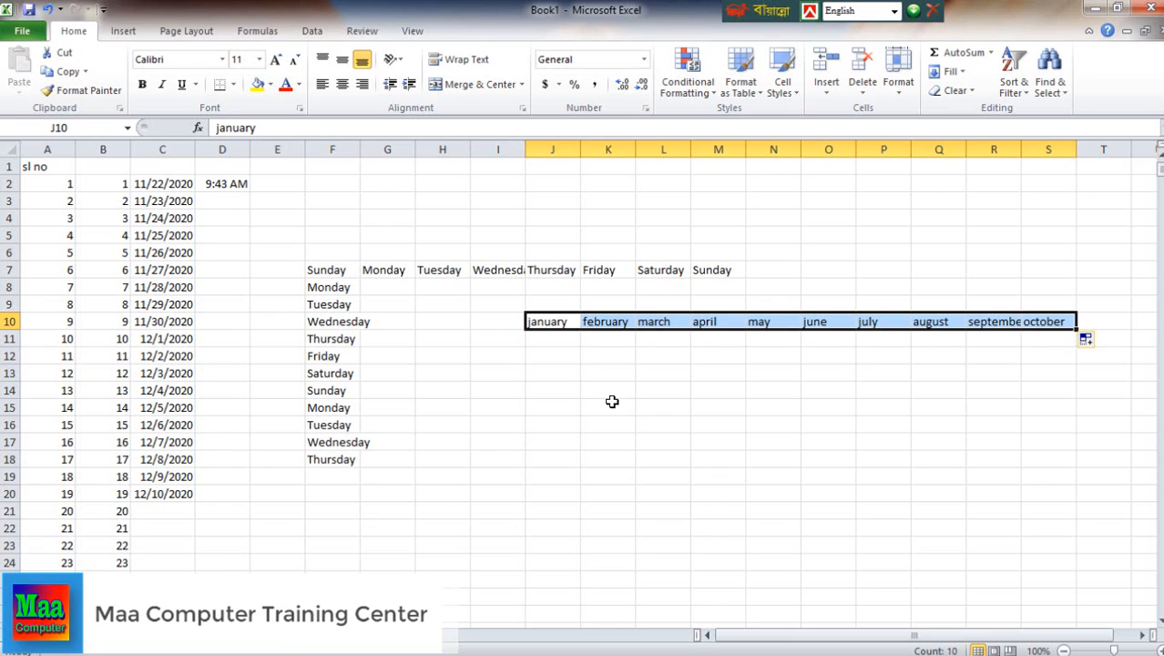
pyautogui.click(574, 358)
# Fill the month names down column J from cell J10 to J20, ending at november
pyautogui.click(565, 323)
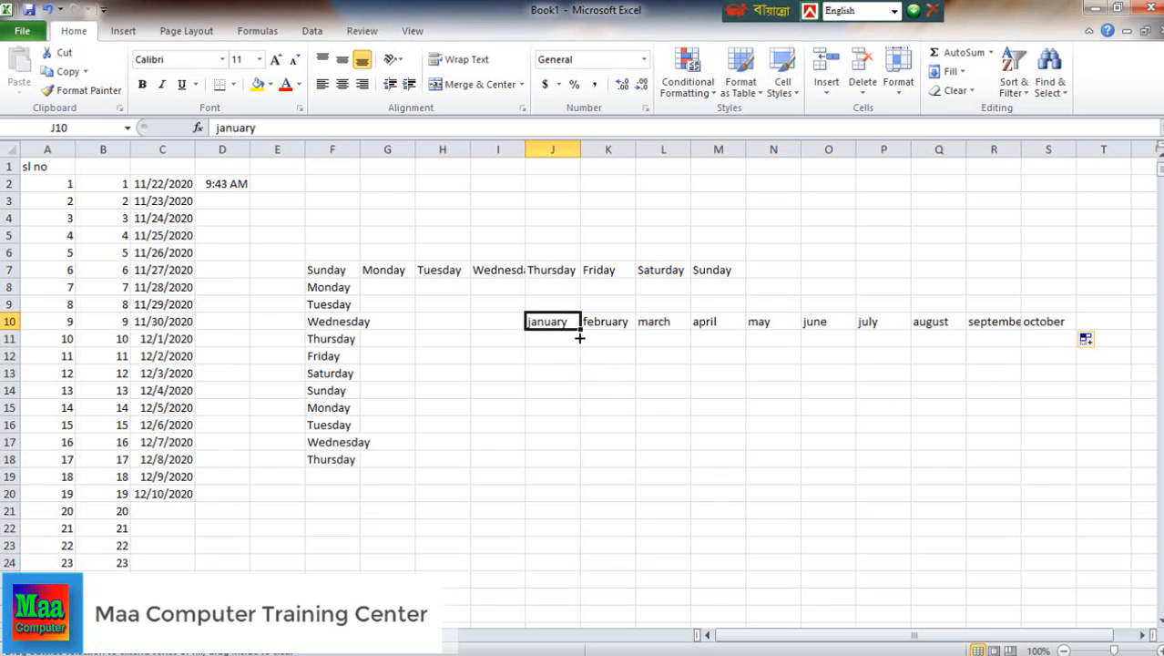
pyautogui.moveTo(579, 331); pyautogui.dragTo(582, 502)
pyautogui.click(607, 386)
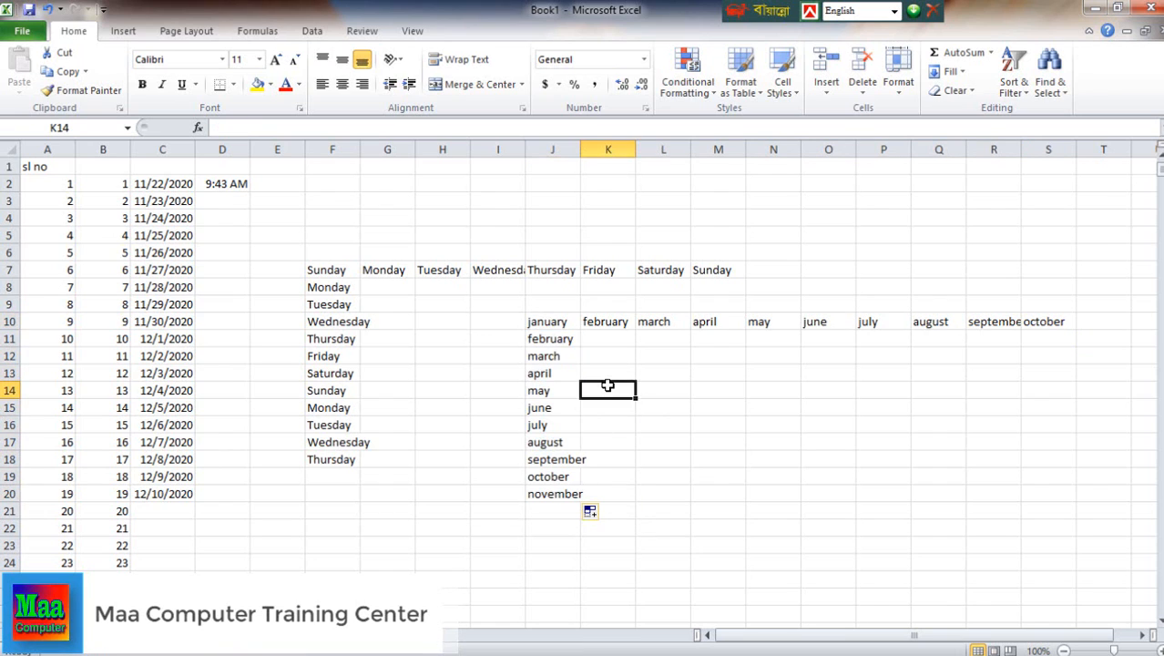
# Fill the month series backwards along row 10 from cell J10 to H10, adding december and november
pyautogui.click(554, 322)
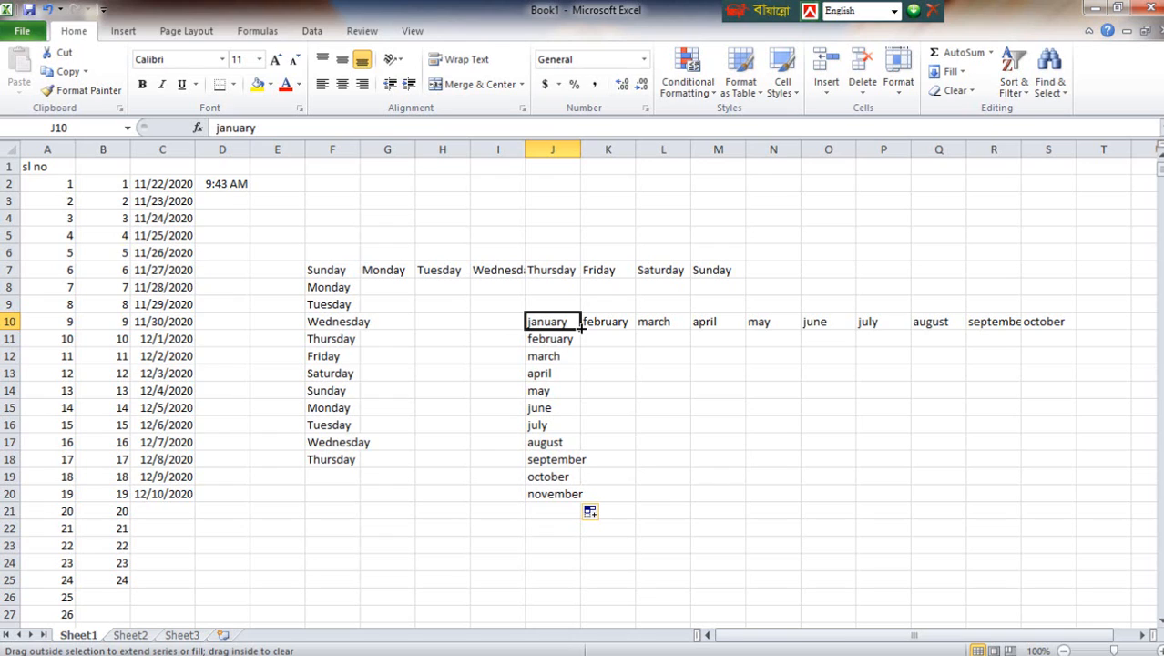
pyautogui.moveTo(580, 330); pyautogui.dragTo(415, 322)
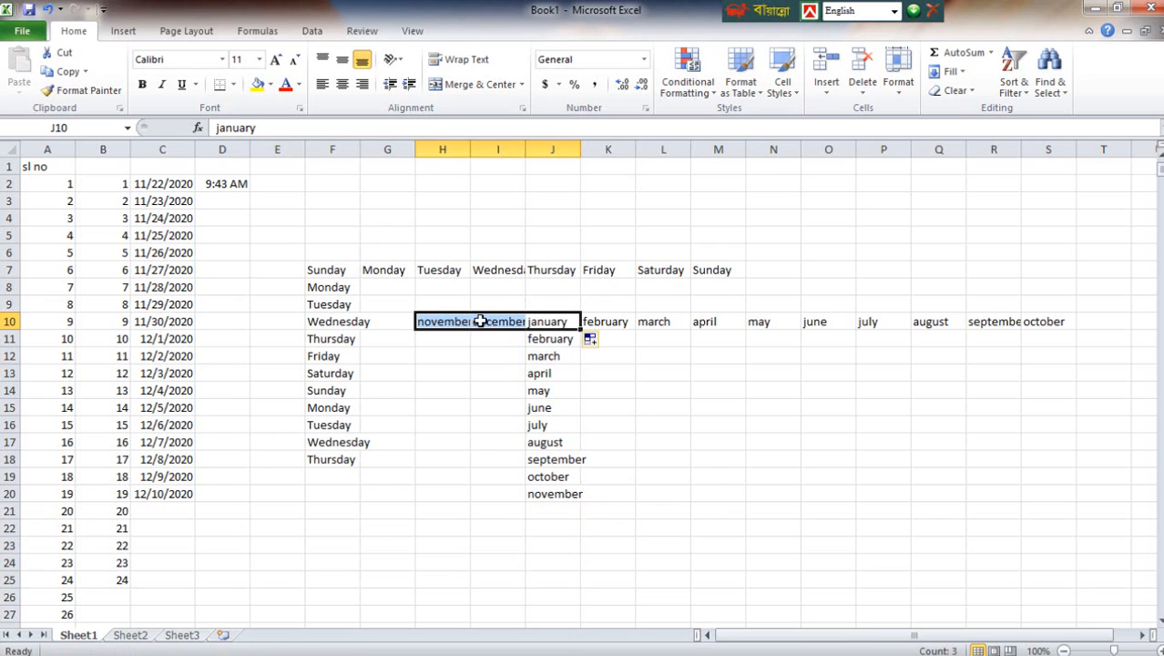
pyautogui.click(483, 391)
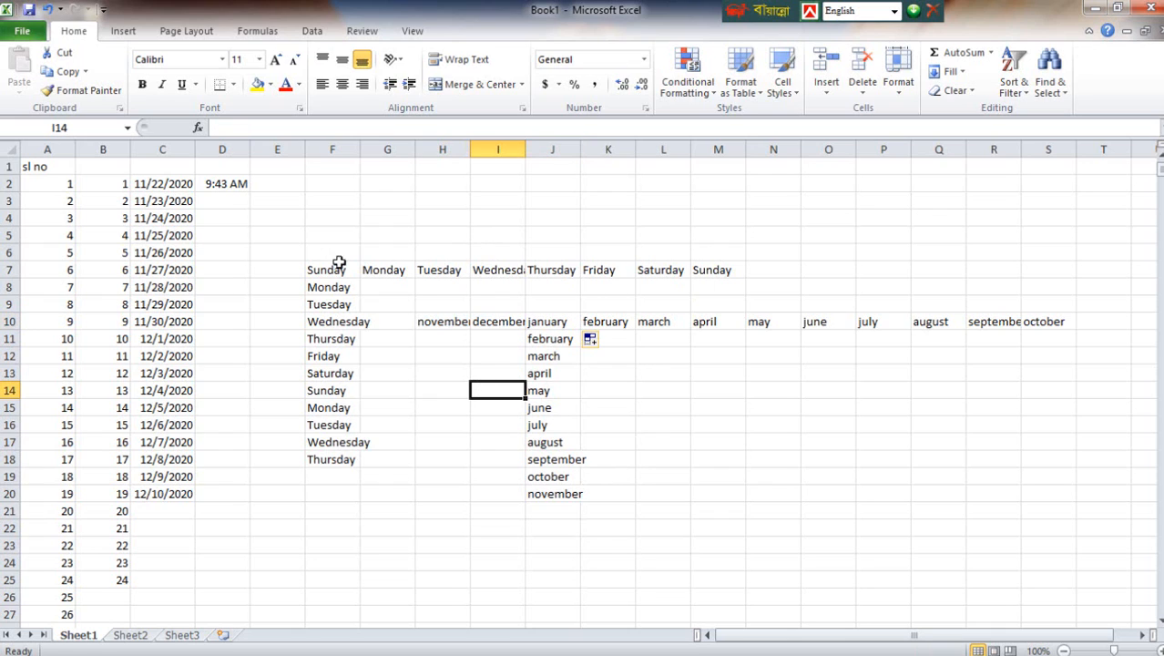
# Enter the values 50, 100, 500, 30, 40 and 85 across cells G3 to L3
pyautogui.click(377, 199)
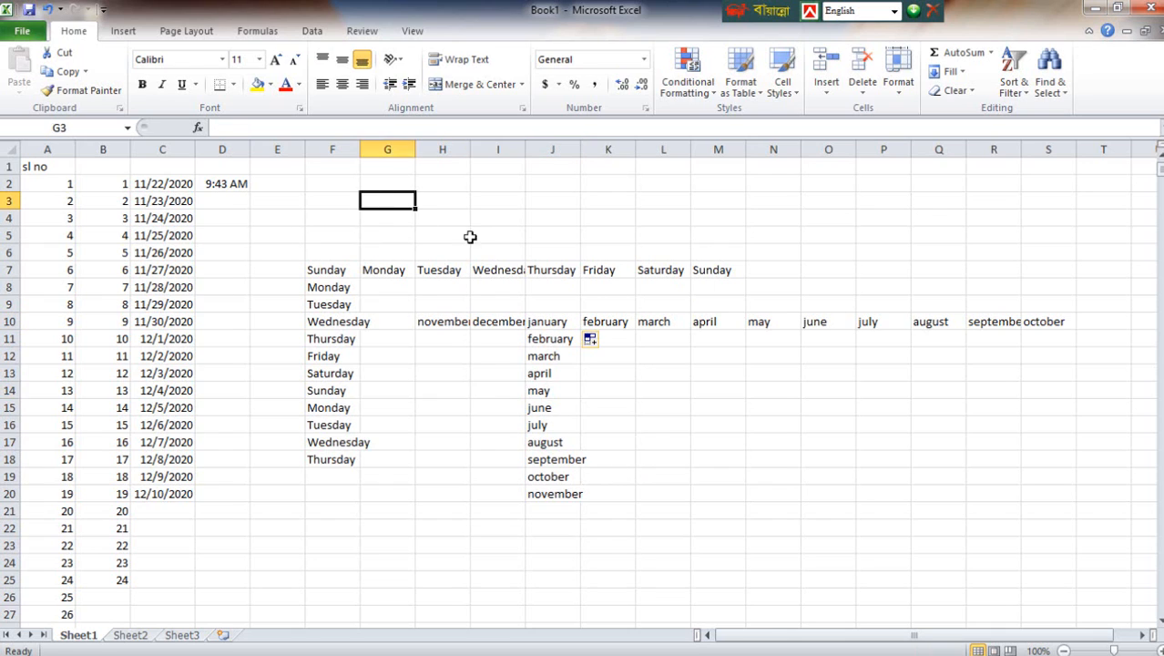
pyautogui.write('50')
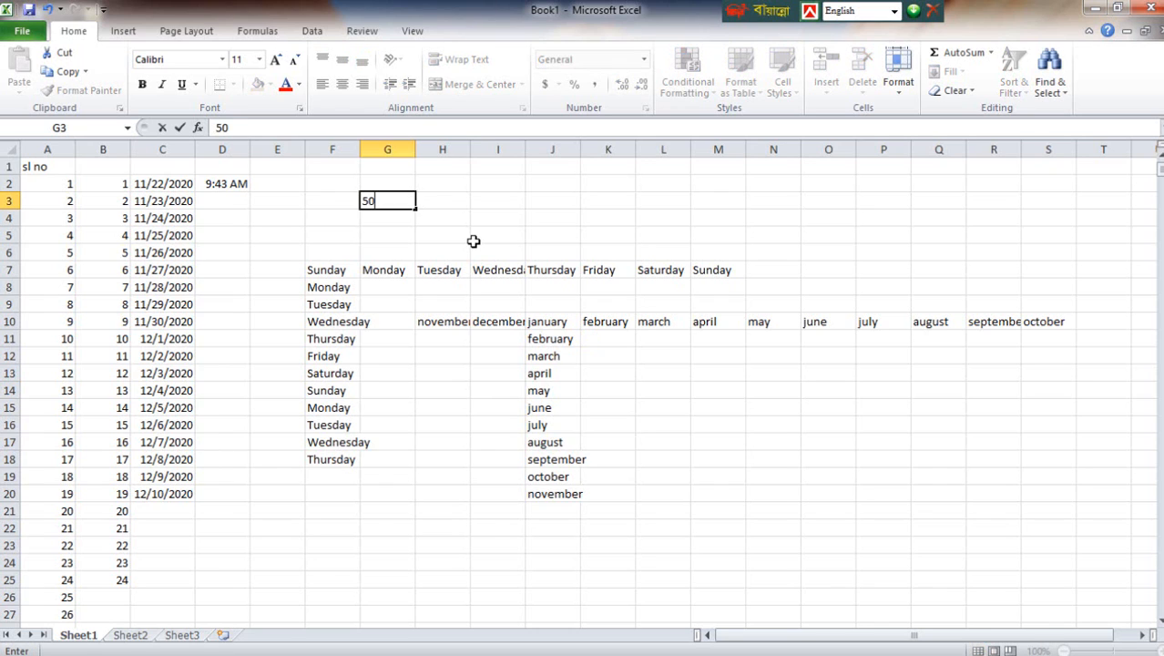
pyautogui.press('Tab')
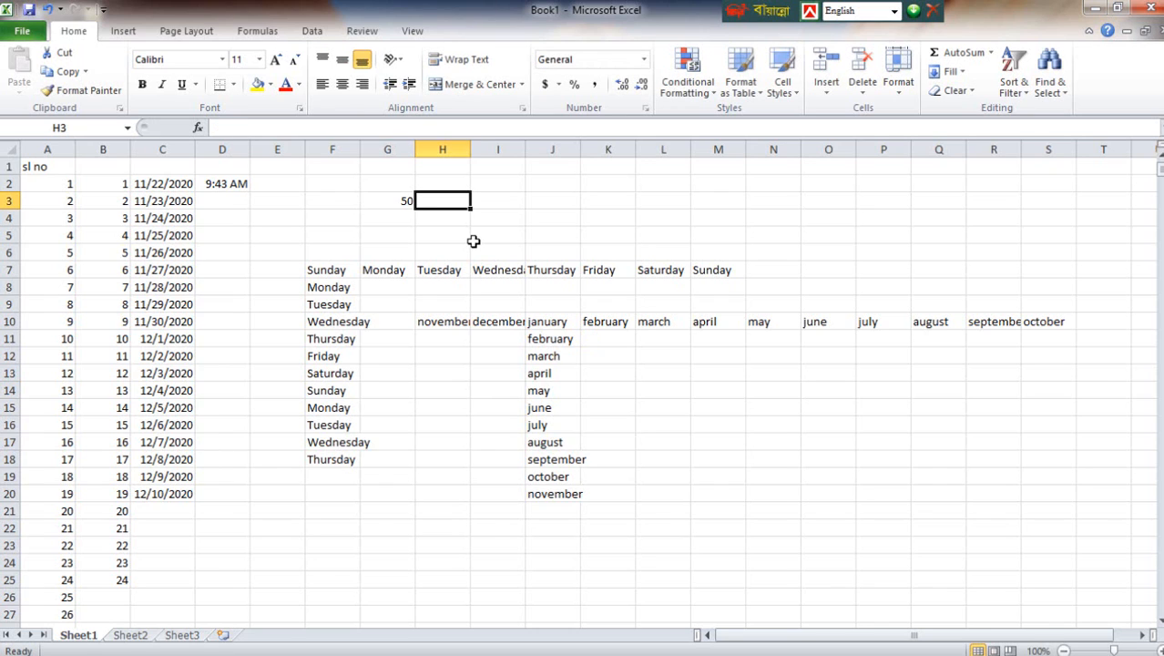
pyautogui.write('100')
pyautogui.press('Tab')
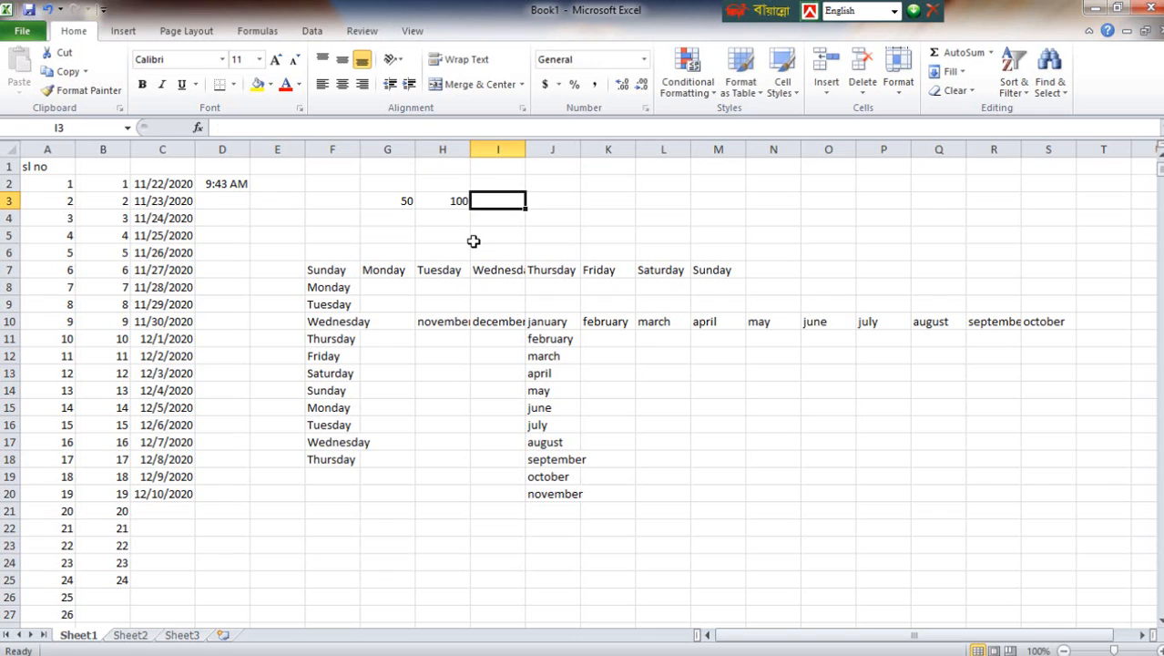
pyautogui.write('500')
pyautogui.press('Tab')
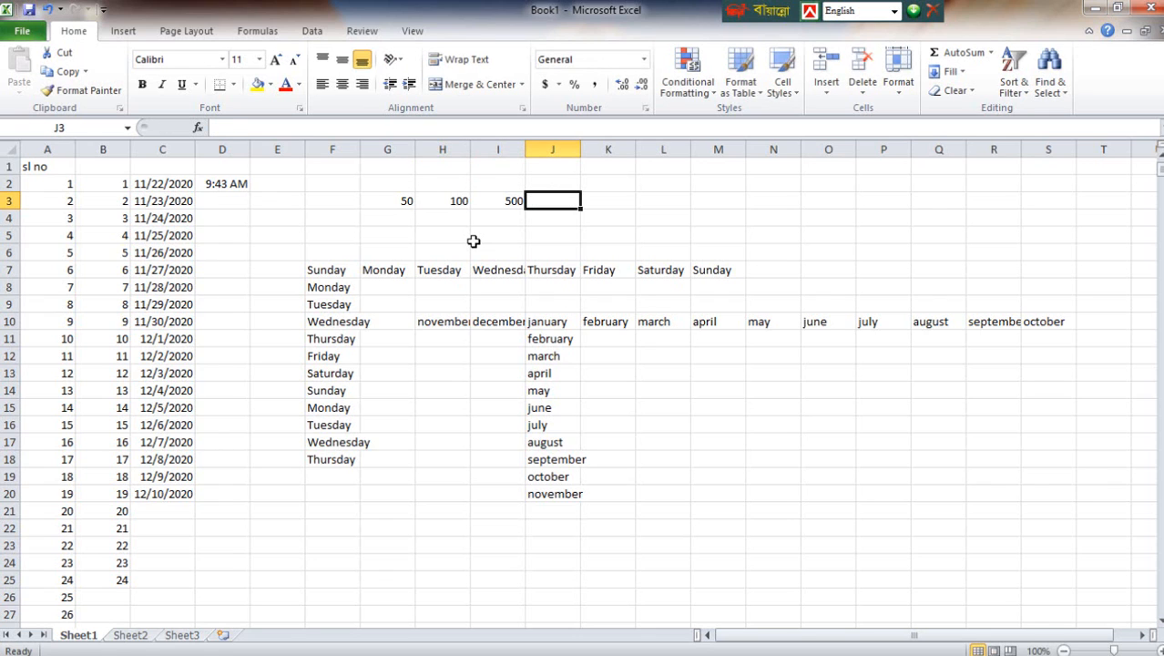
pyautogui.write('30')
pyautogui.press('Tab')
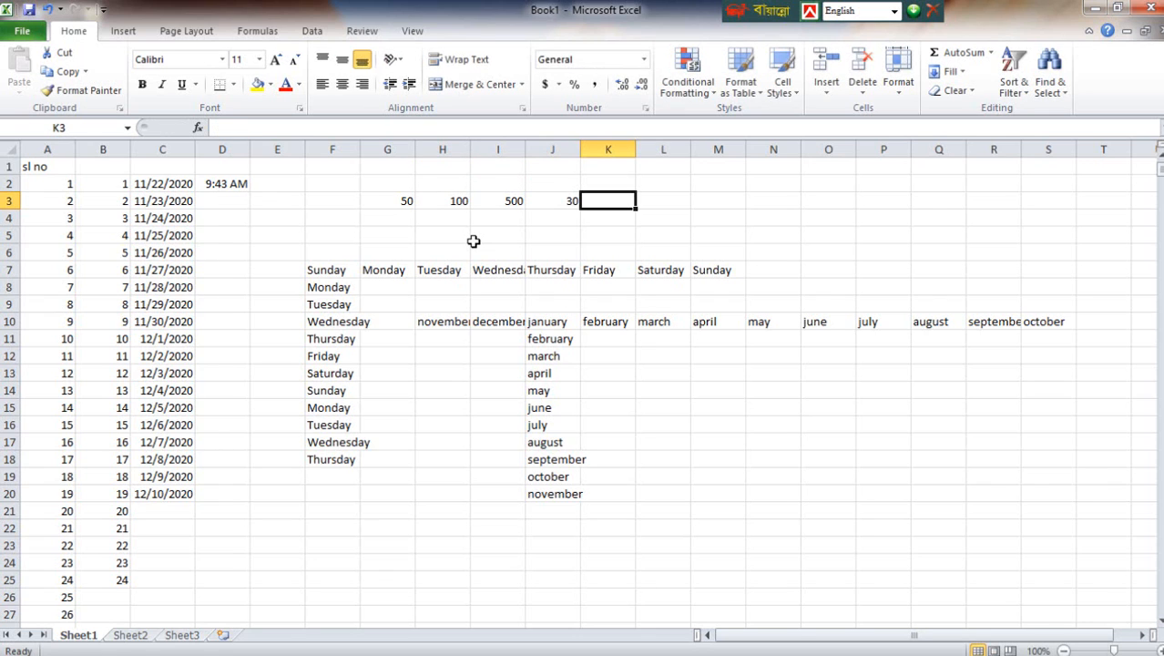
pyautogui.write('40')
pyautogui.press('Tab')
pyautogui.write('85')
pyautogui.press('Tab')
# Continue row 3 with the values 45, 75, 75, 45, 85 and 47 in cells M3 to R3
pyautogui.write('45')
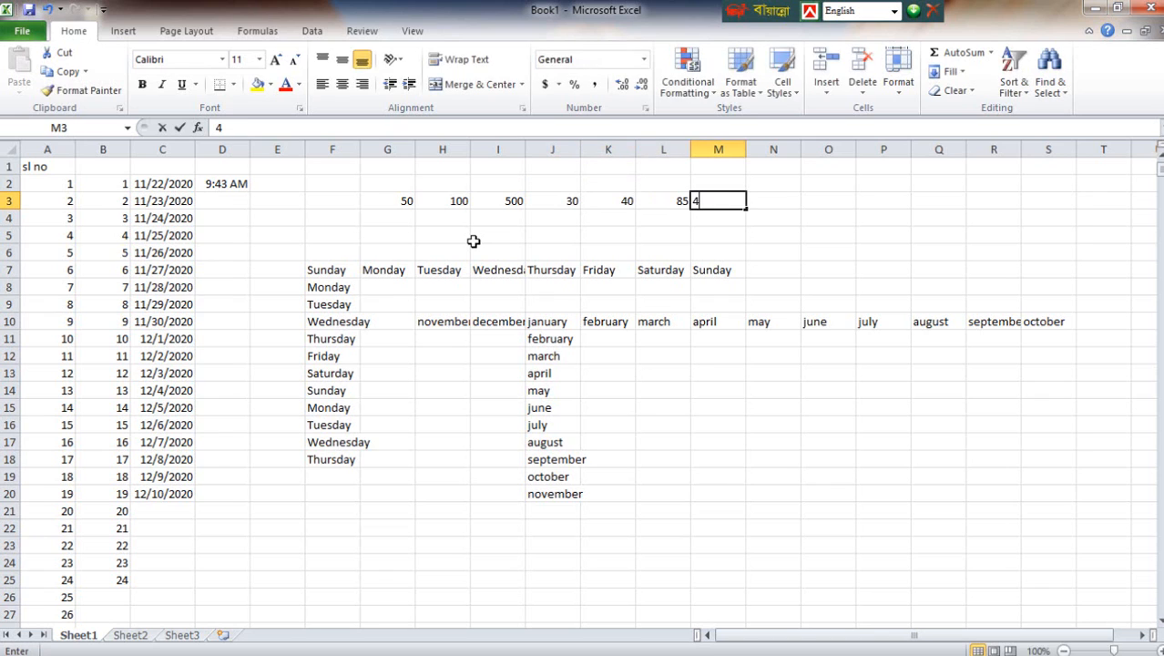
pyautogui.press('Tab')
pyautogui.write('75')
pyautogui.press('Tab')
pyautogui.write('75')
pyautogui.press('Tab')
pyautogui.write('45')
pyautogui.press('Tab')
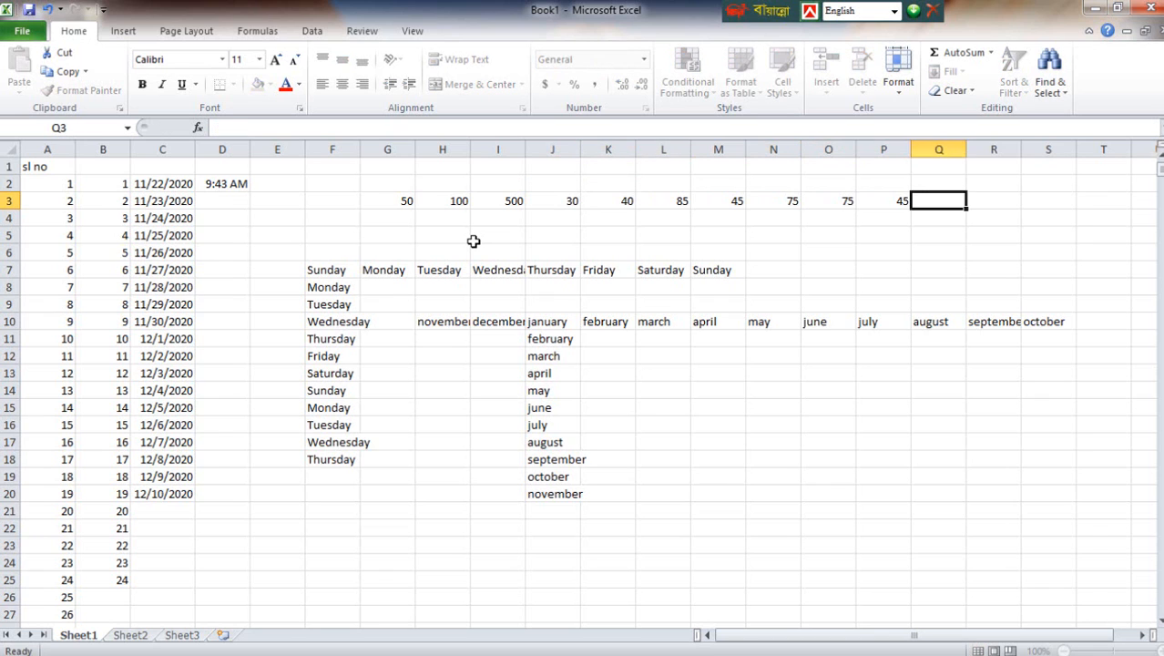
pyautogui.write('85')
pyautogui.press('Tab')
pyautogui.write('47')
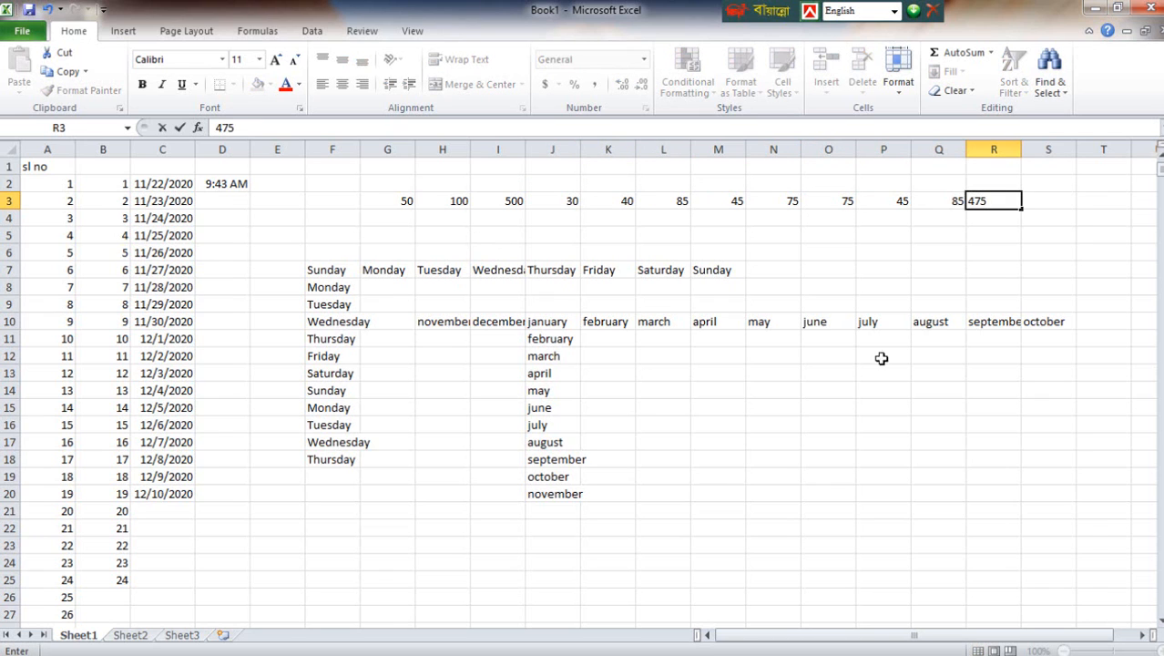
pyautogui.click(925, 239)
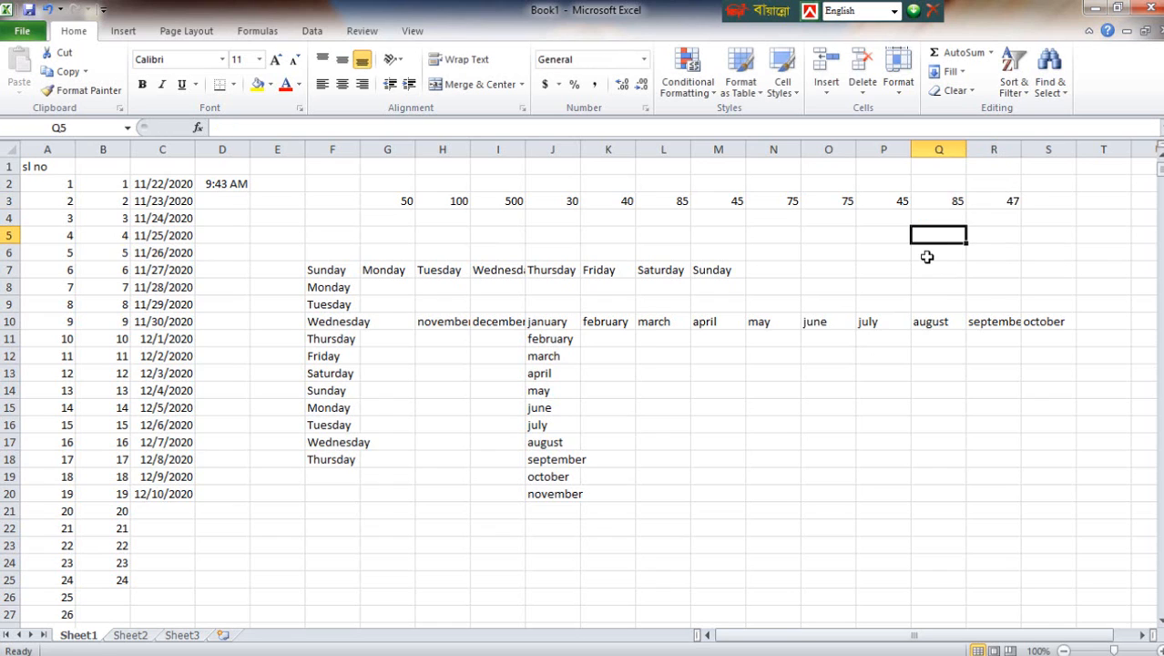
# Enter the heading total in cell S2, just past the end of the row of values
pyautogui.click(397, 202)
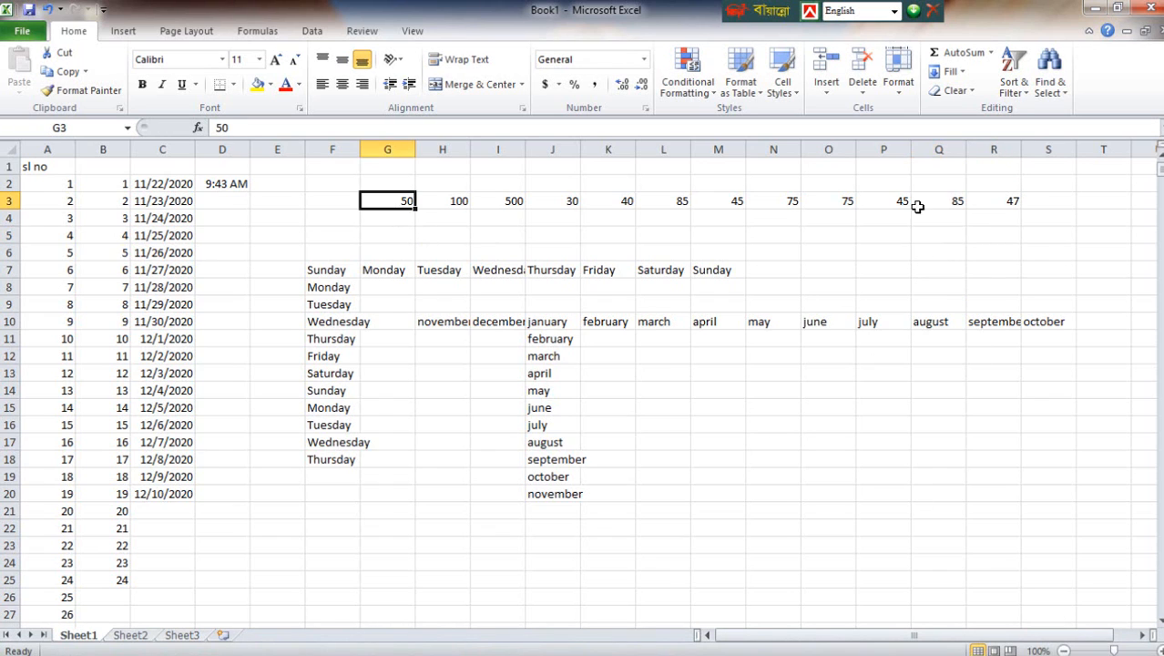
pyautogui.click(1011, 202)
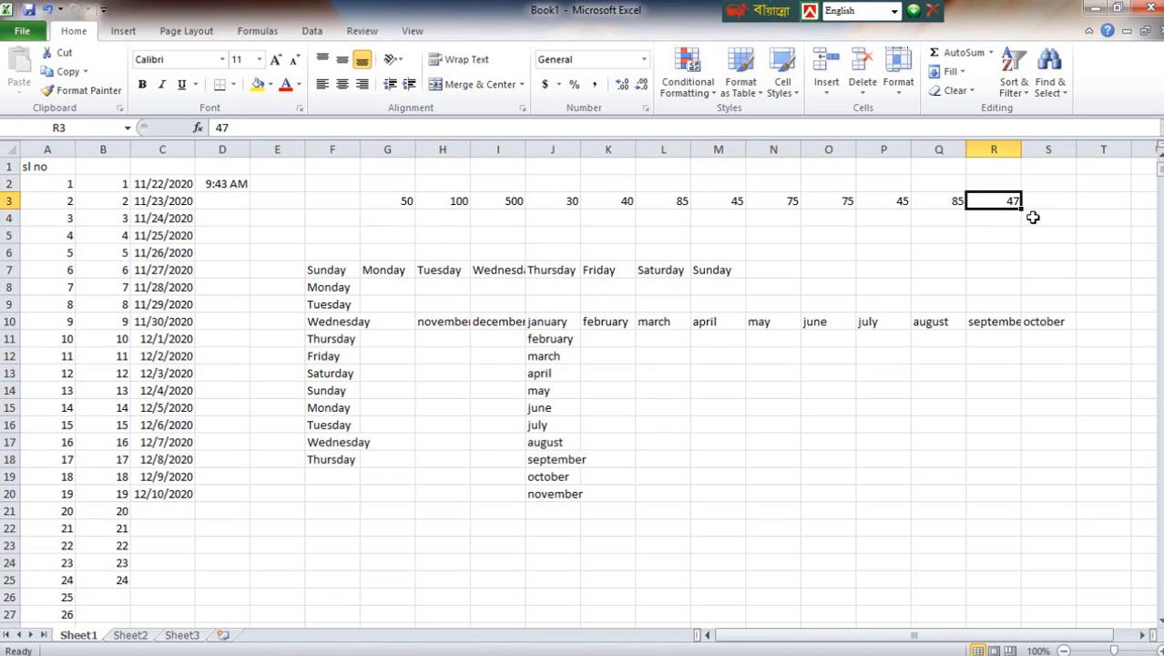
pyautogui.click(1042, 182)
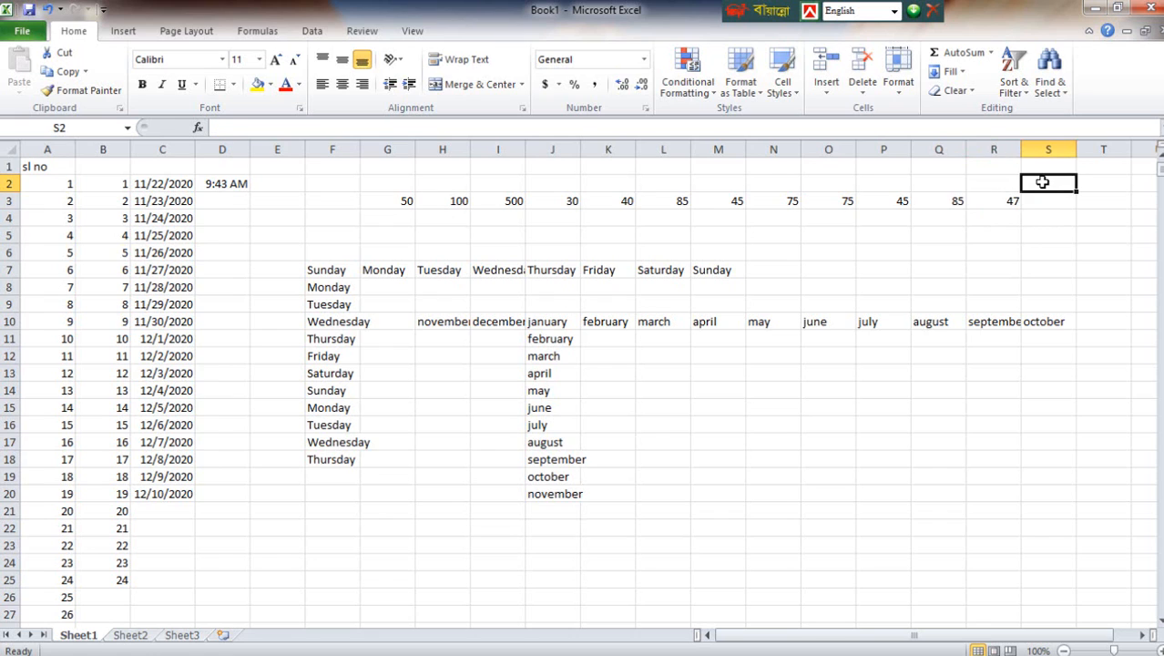
pyautogui.write('total')
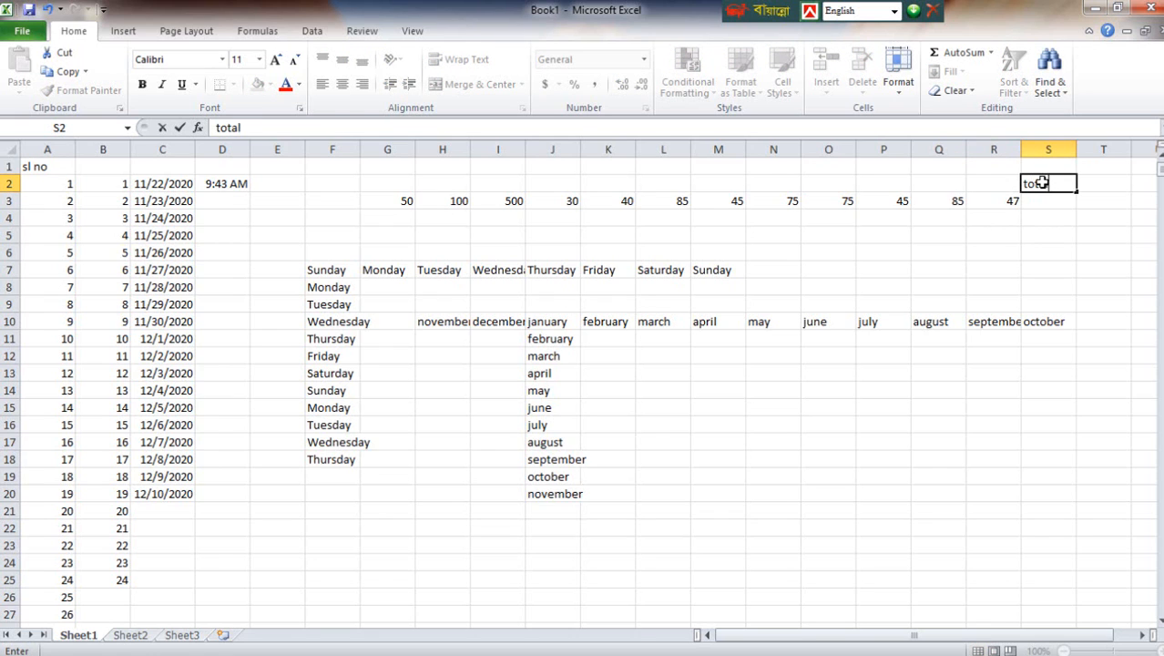
pyautogui.click(994, 237)
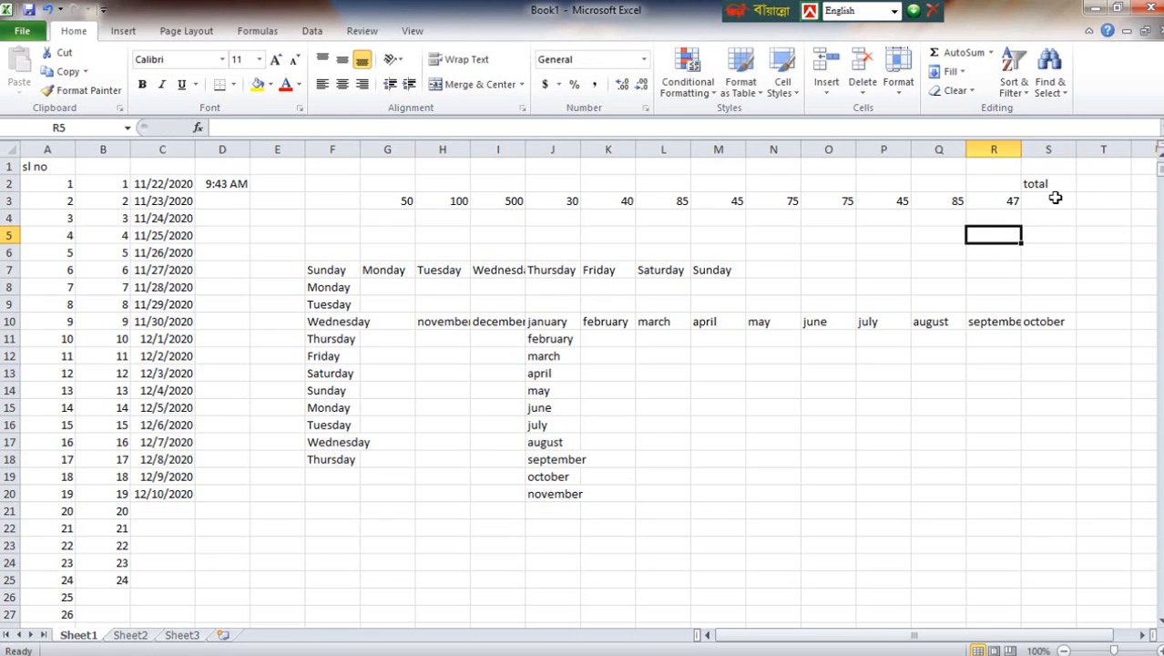
# Total the row 3 values from G3 to R3 in cell S3 with an automatic sum
pyautogui.click(1041, 201)
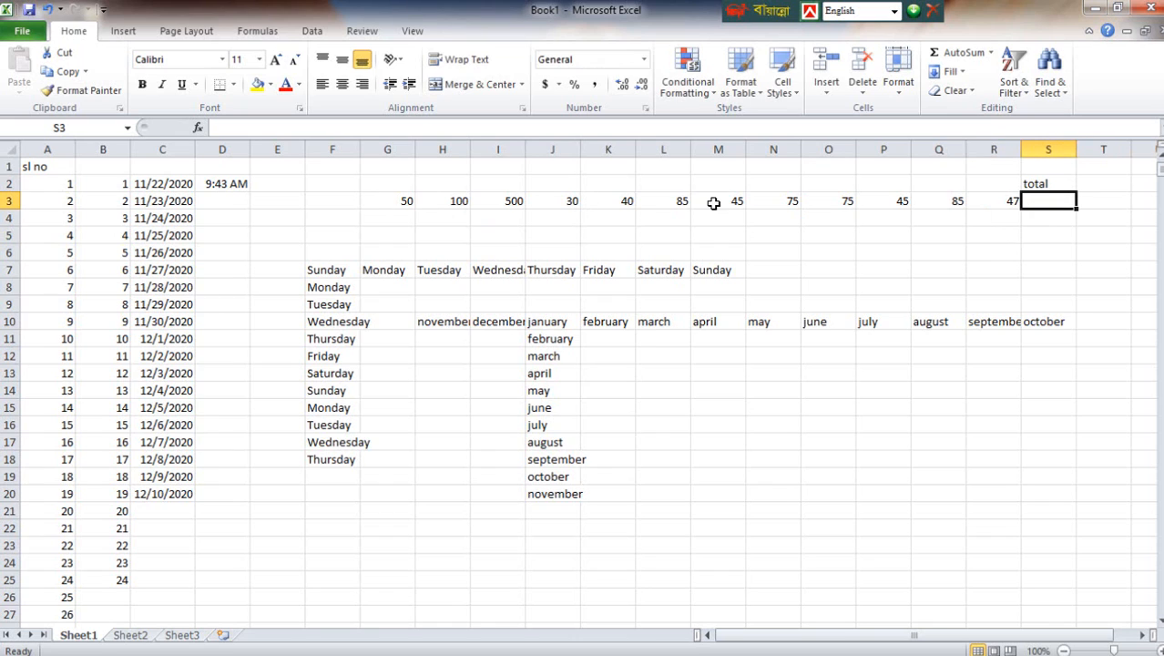
pyautogui.click(1043, 257)
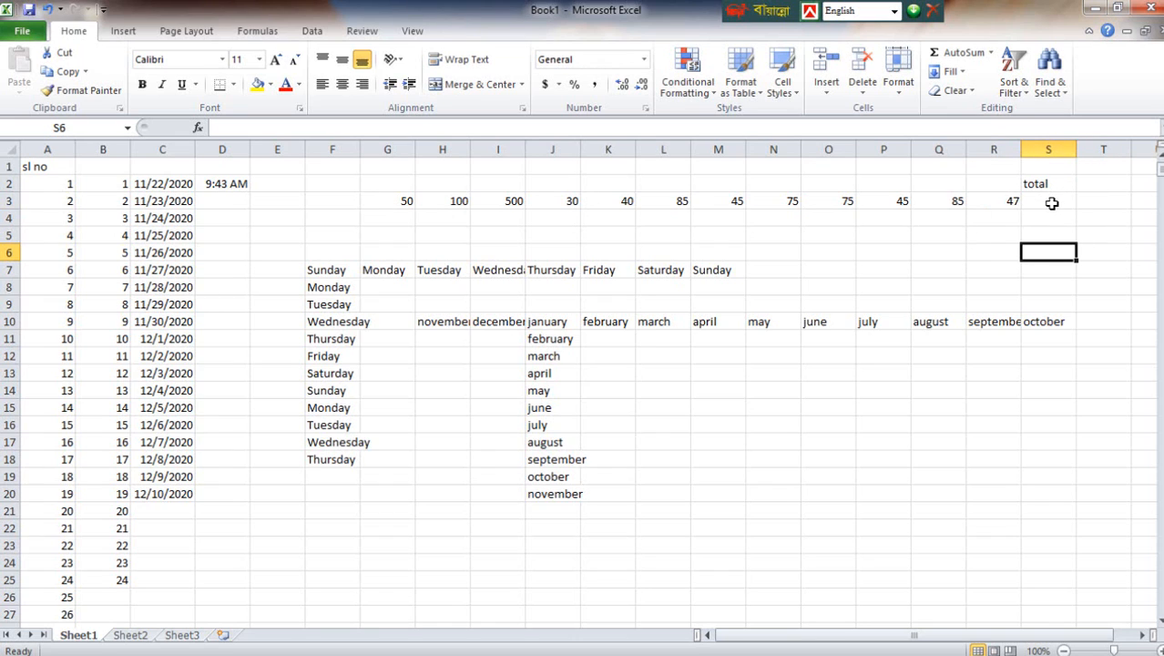
pyautogui.click(1051, 203)
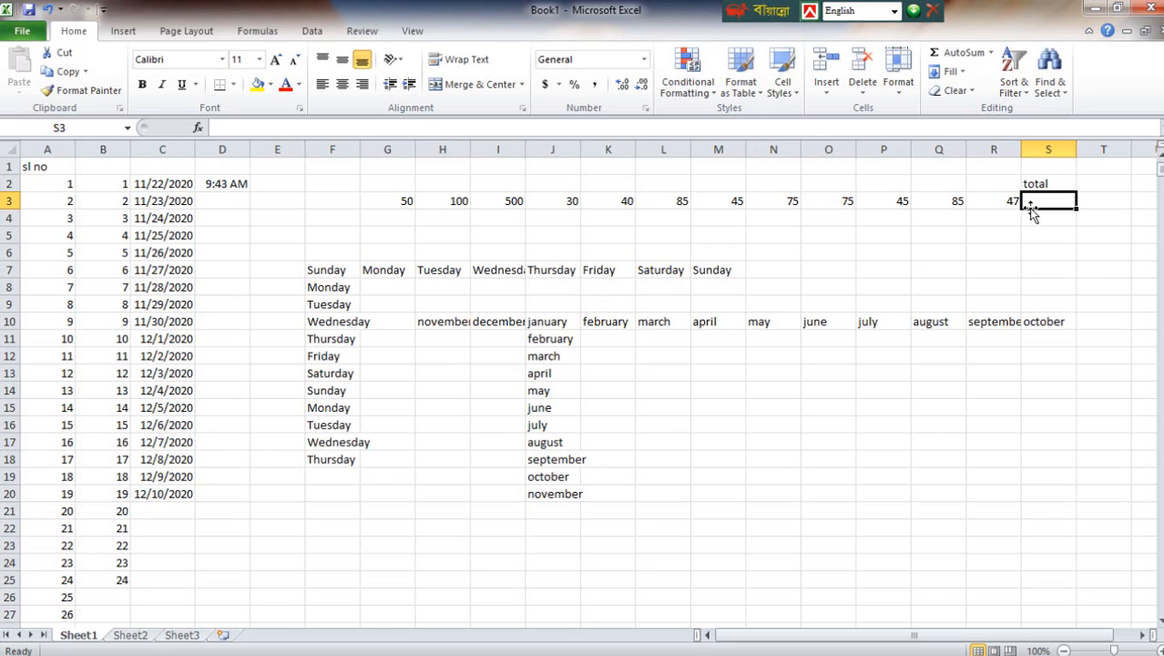
pyautogui.click(1037, 262)
pyautogui.click(1049, 202)
pyautogui.hotkey('alt', '=')
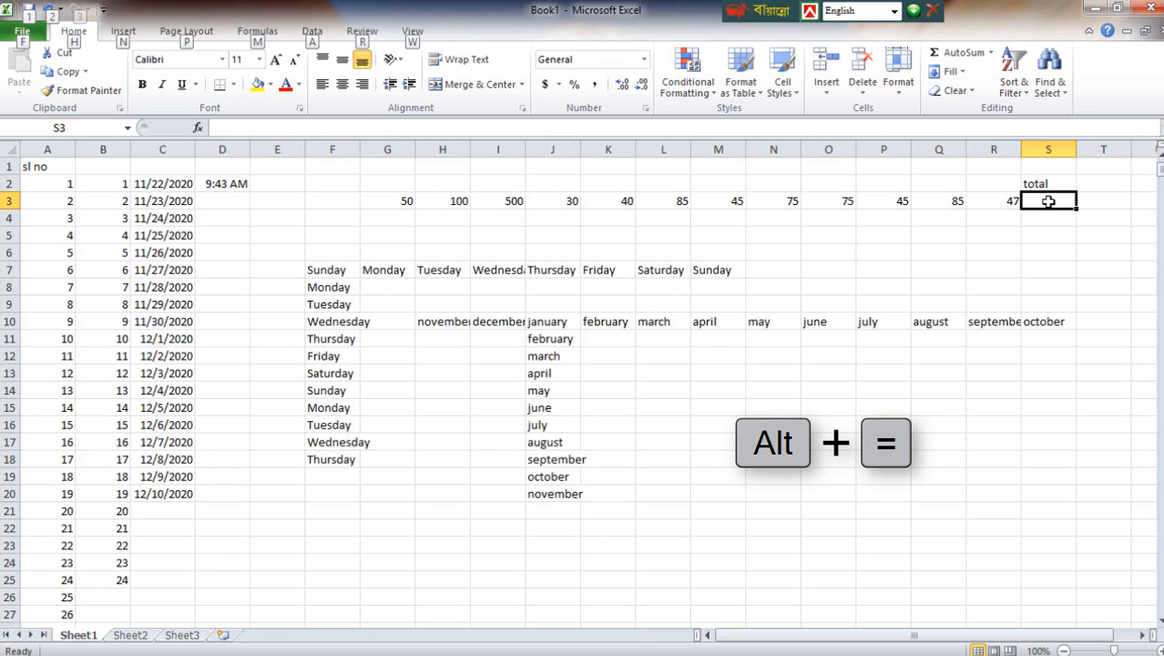
pyautogui.hotkey('alt', '=')
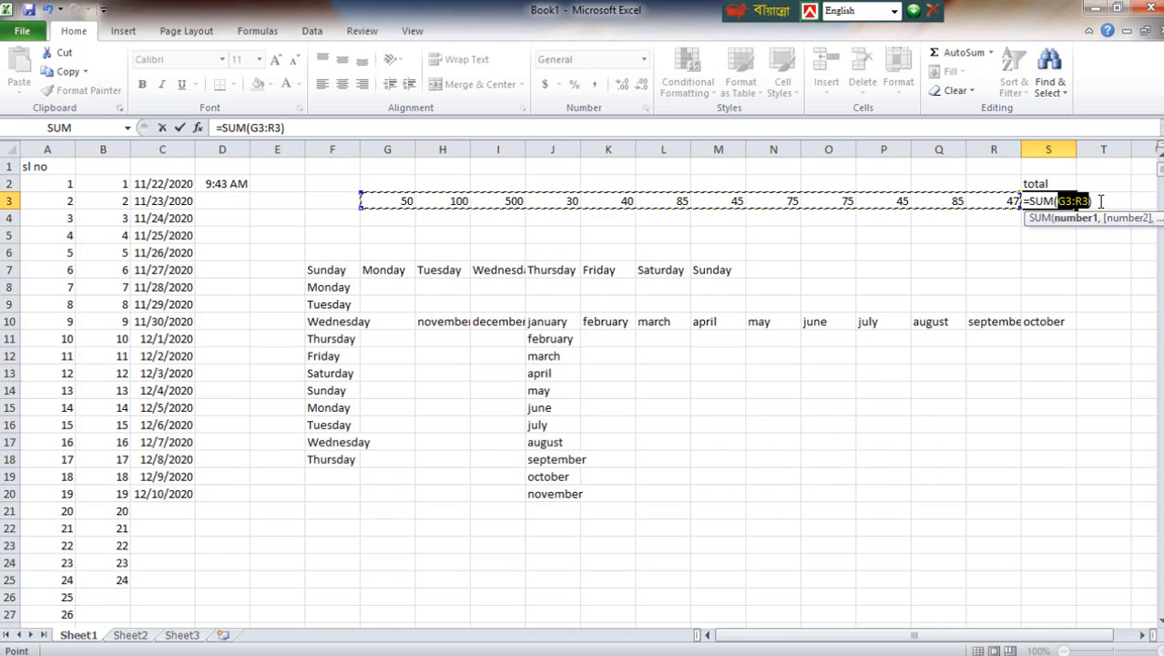
pyautogui.press('Return')
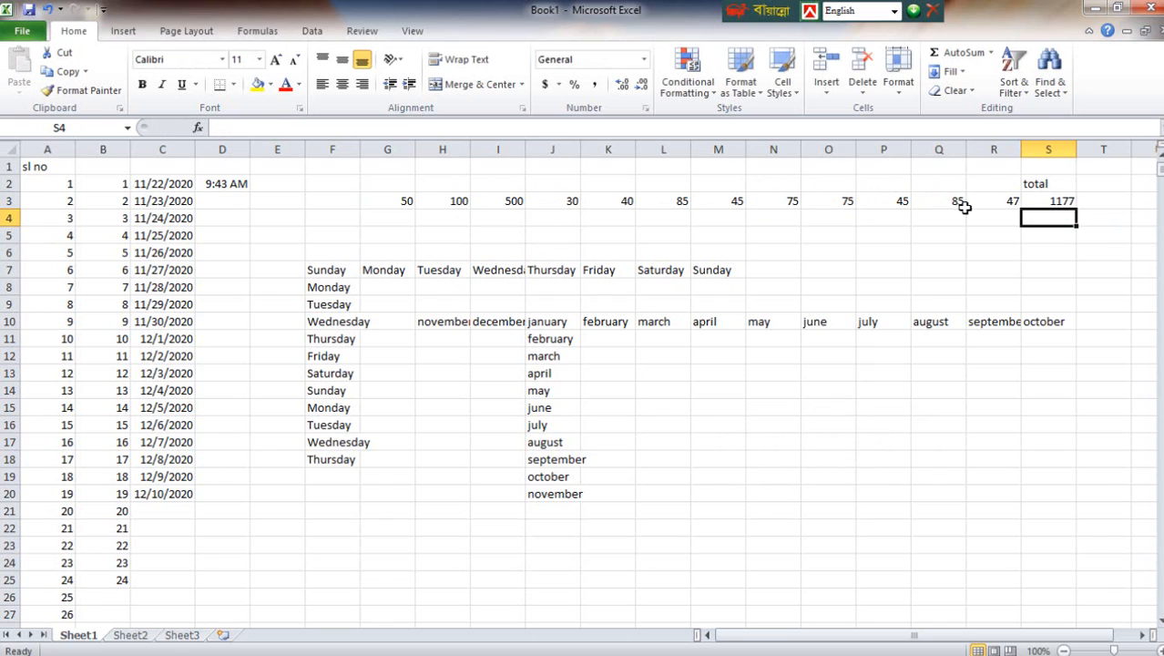
# Clear the automatic sum from cell S3
pyautogui.click(1046, 200)
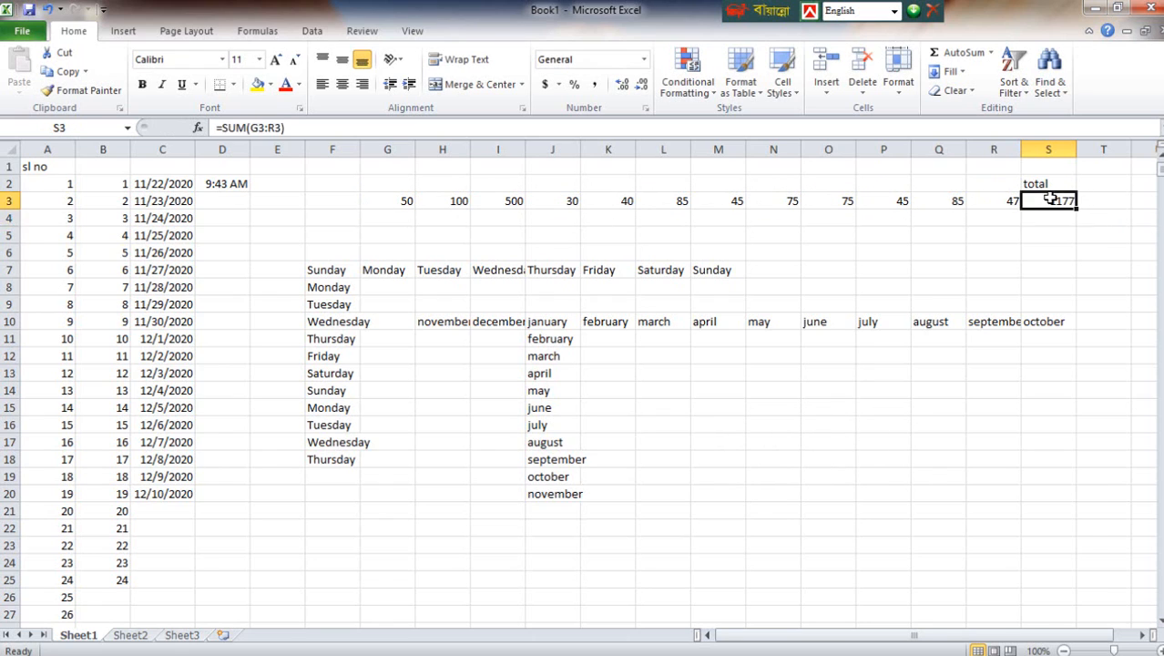
pyautogui.press('Delete')
pyautogui.click(1050, 246)
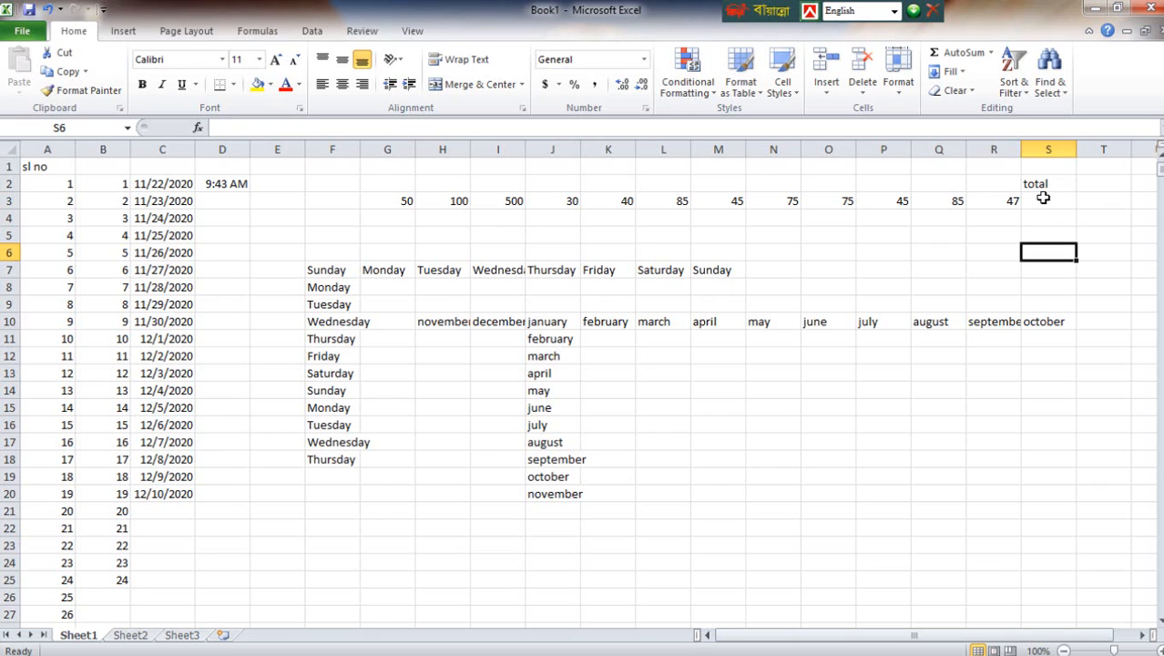
# Write the formula =sum(G3:R3) manually in cell S3, picking G3 and extending the range to R3
pyautogui.click(1047, 199)
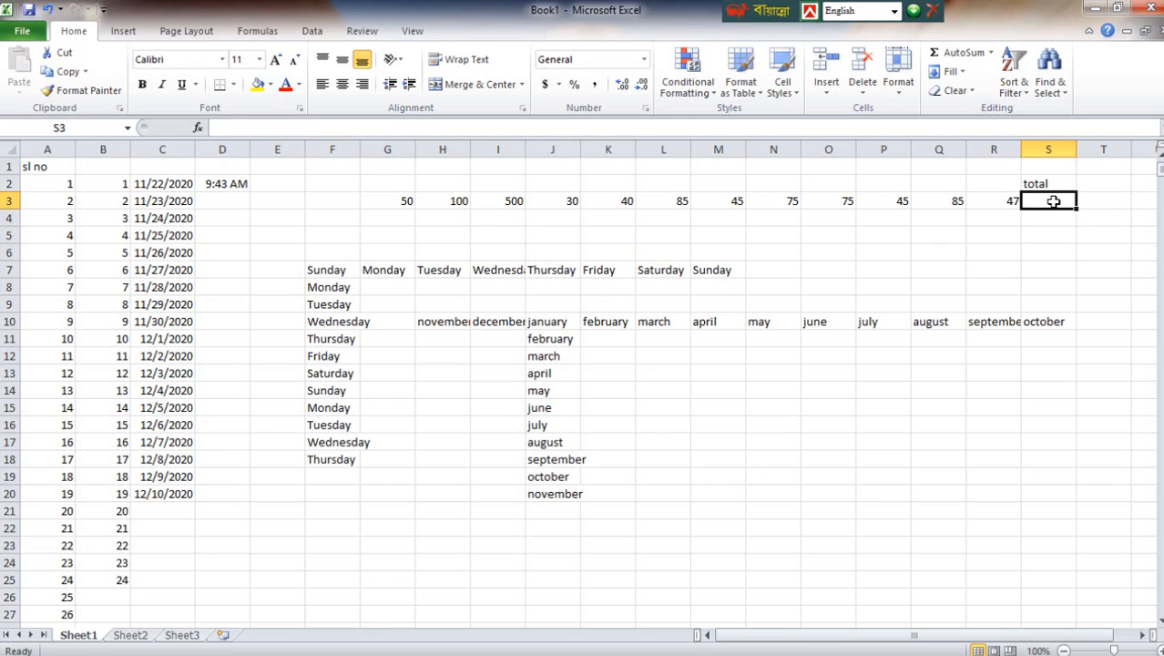
pyautogui.write('=')
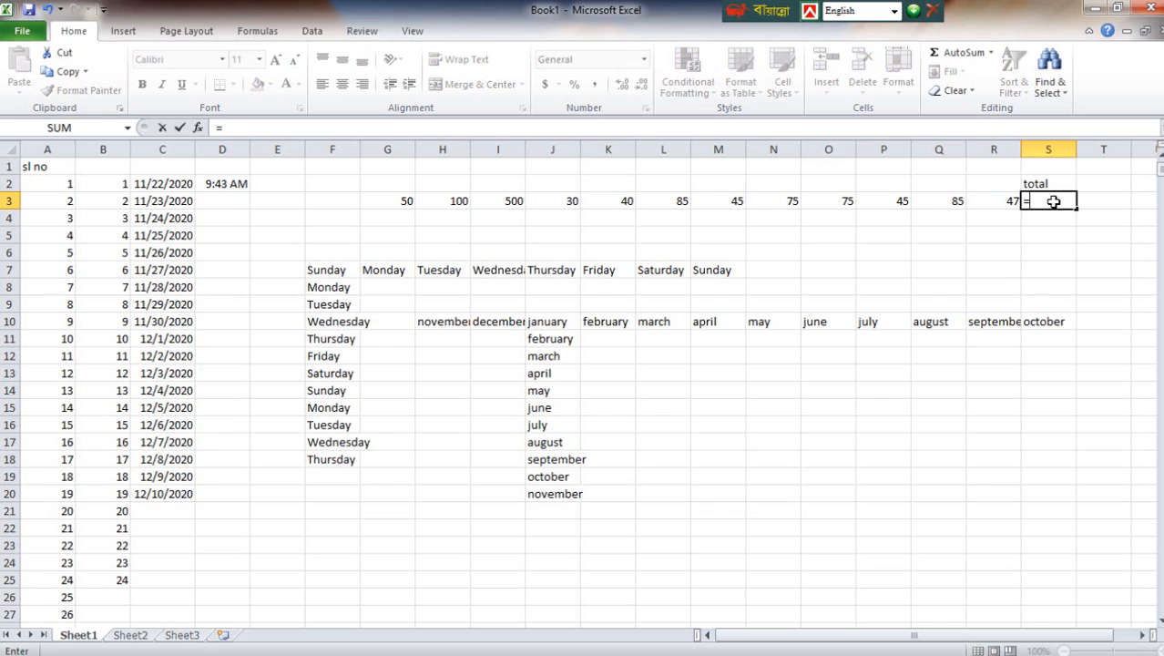
pyautogui.write('sum')
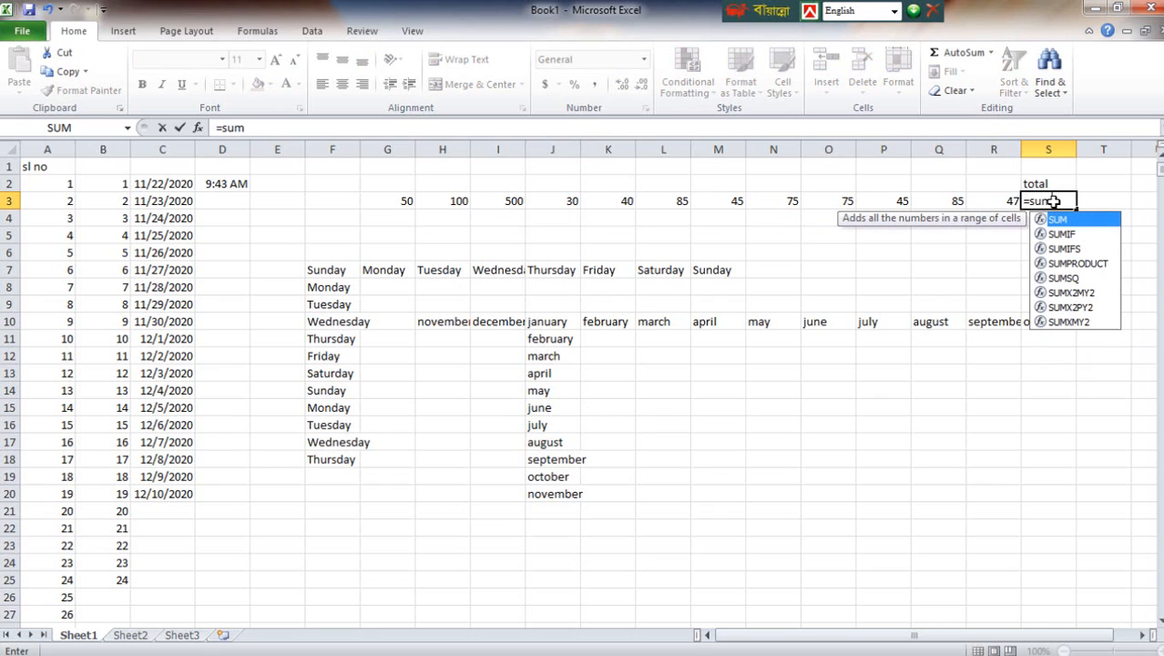
pyautogui.write('(')
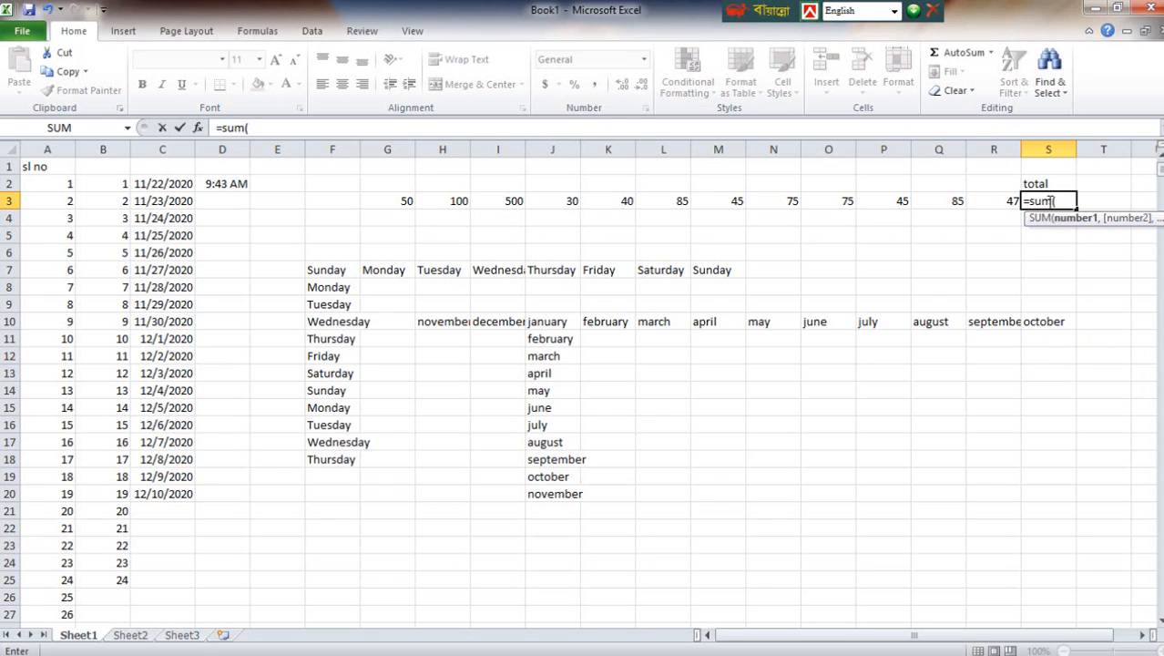
pyautogui.click(393, 200)
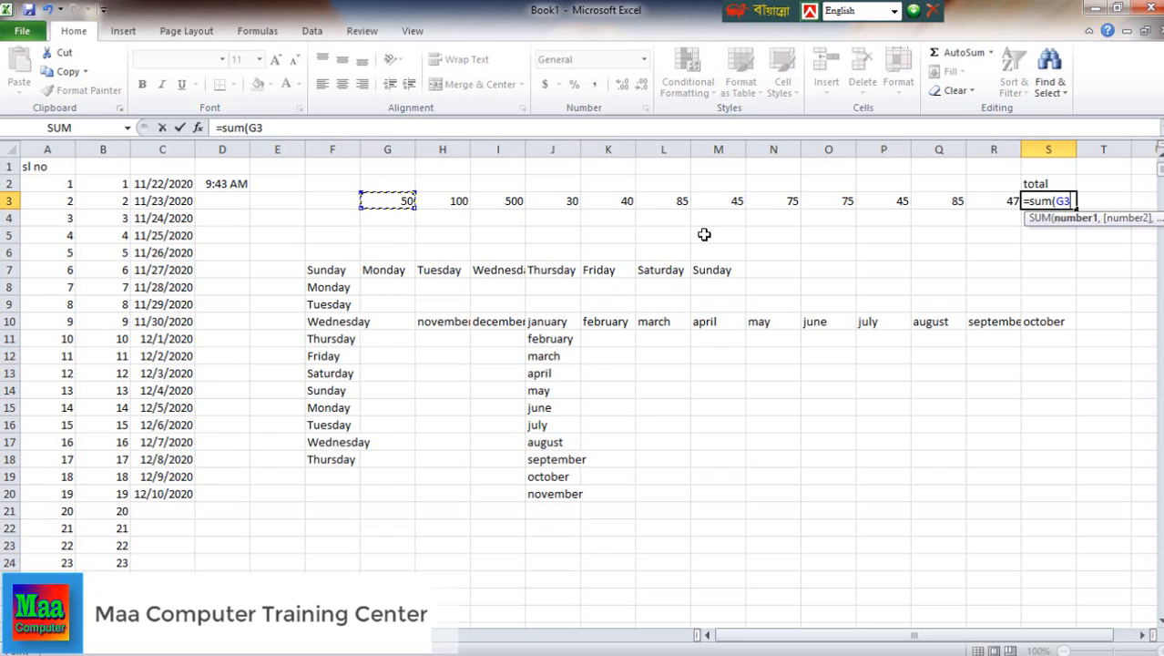
pyautogui.press('F8')
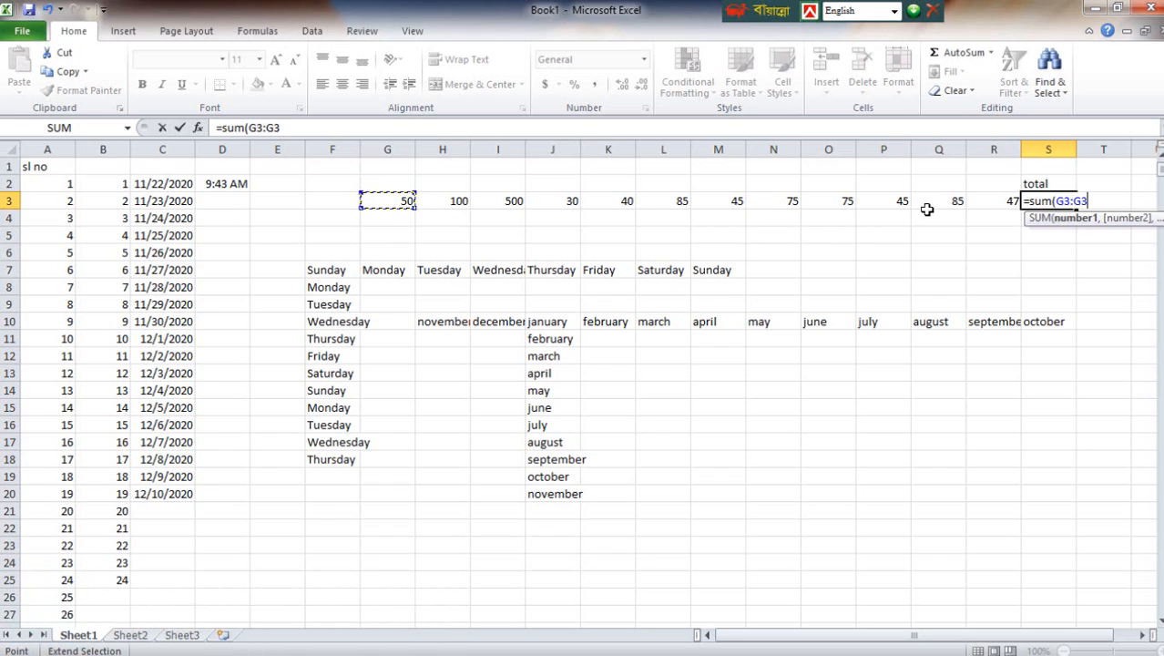
pyautogui.click(1010, 202)
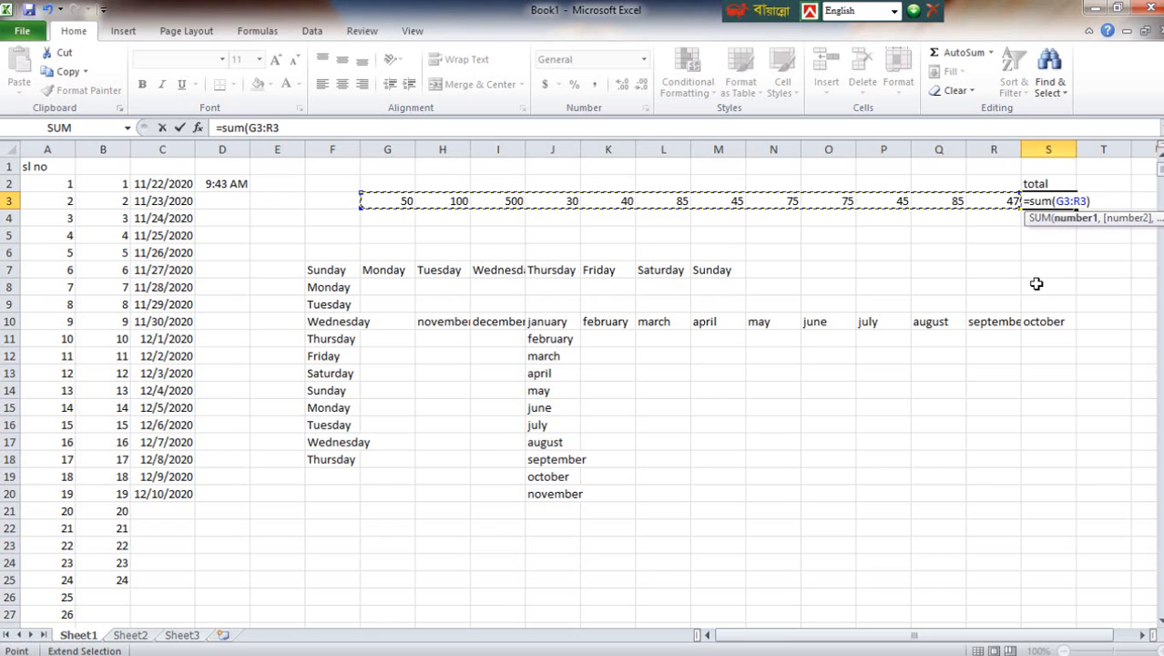
pyautogui.write(')')
pyautogui.press('Return')
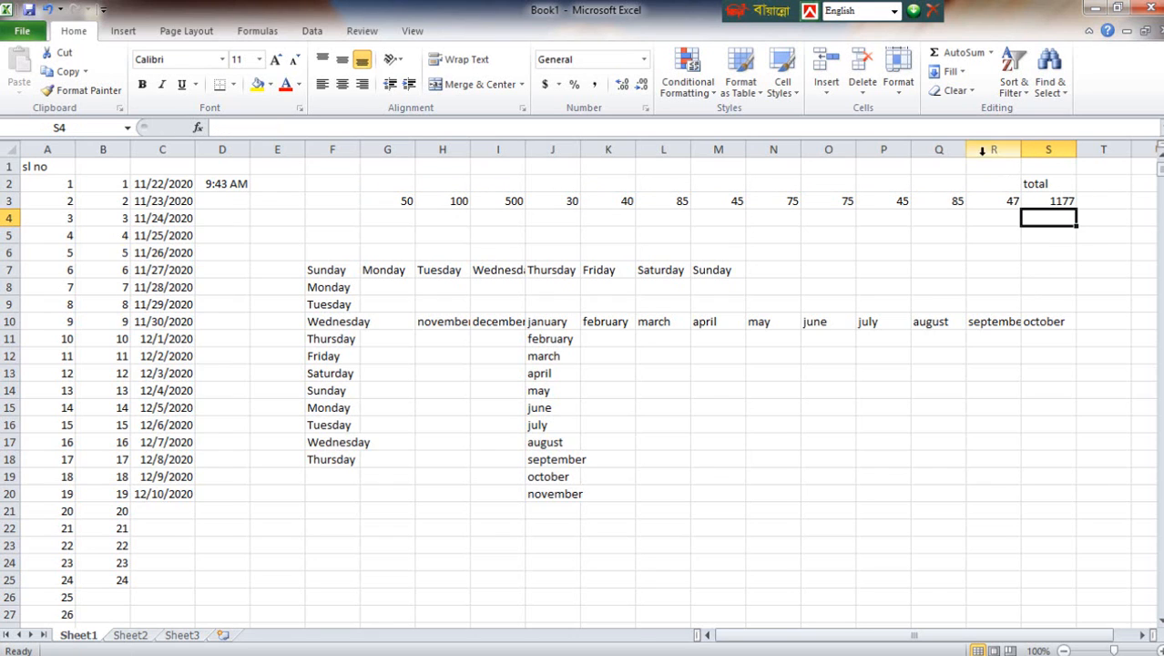
# Delete the manually written sum formula from cell S3
pyautogui.click(1062, 200)
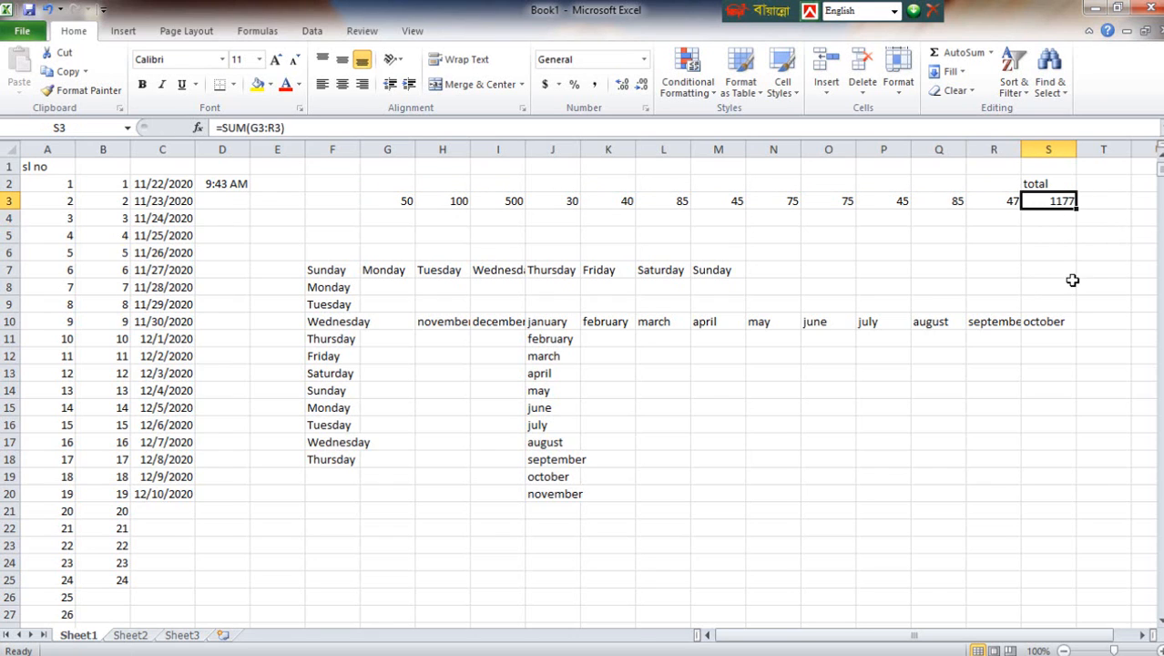
pyautogui.press('Delete')
pyautogui.click(1039, 248)
# Insert the automatic sum of G3:R3 in cell S3 again
pyautogui.click(1046, 199)
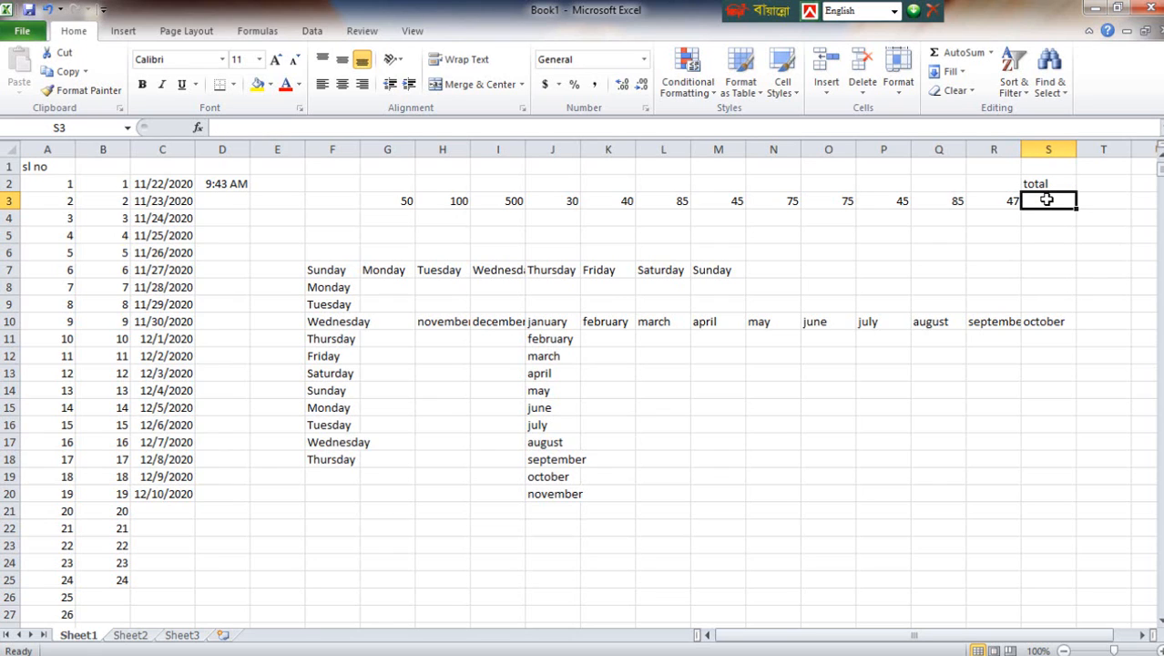
pyautogui.press('alt')
pyautogui.hotkey('alt', '=')
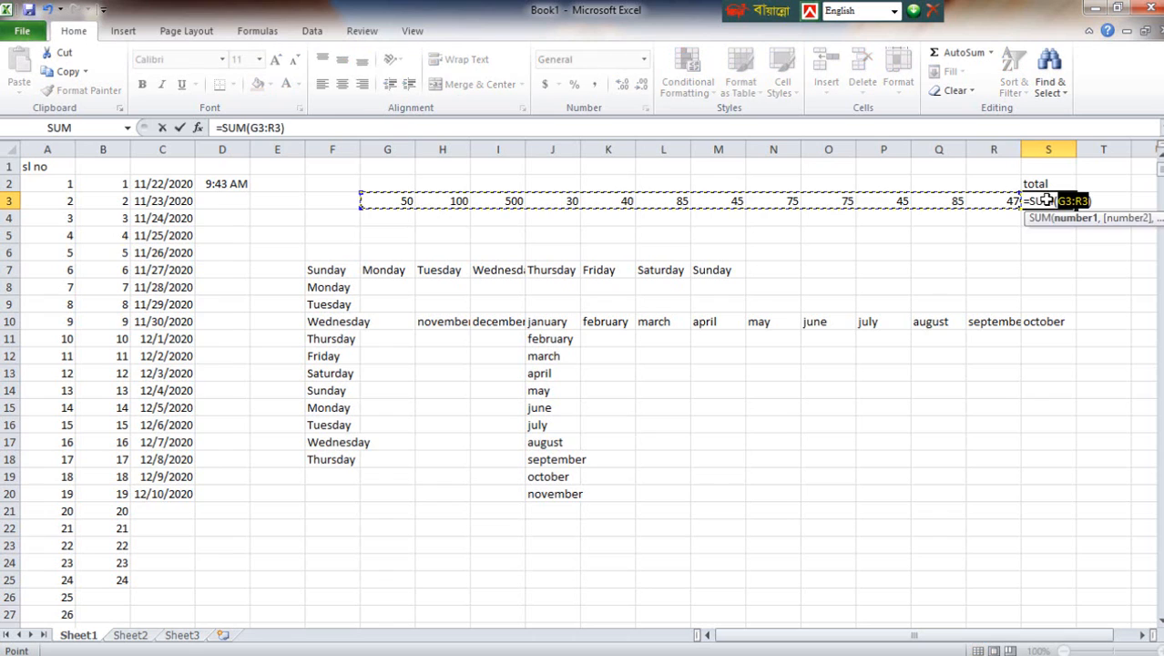
pyautogui.press('Return')
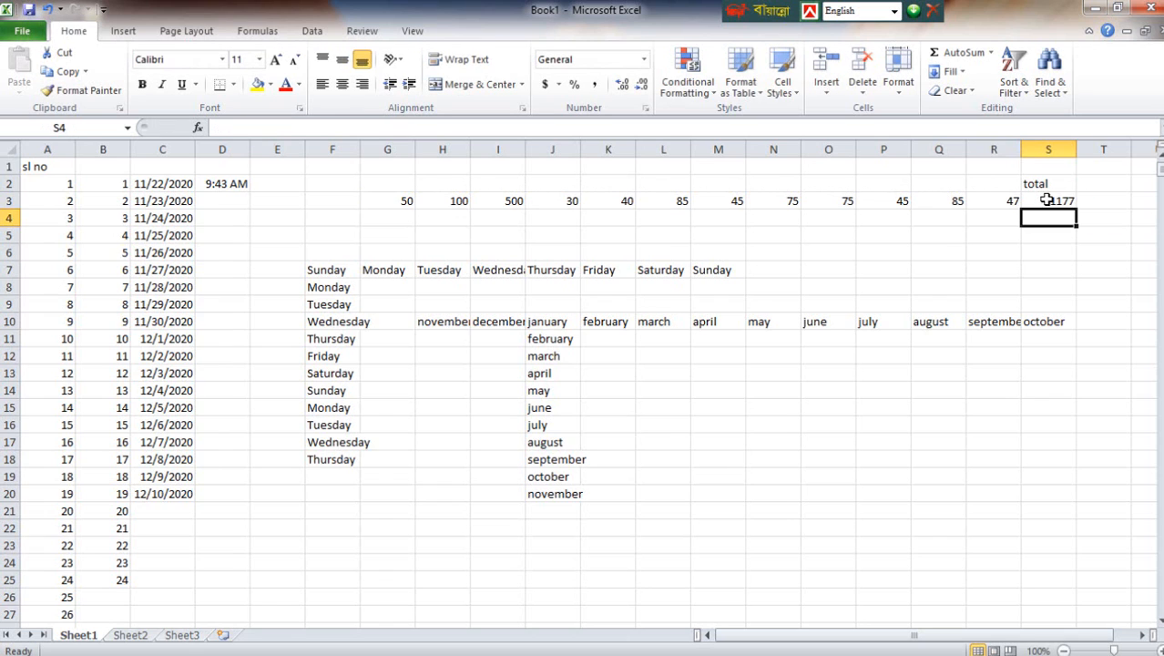
# Clear the repeated total from cell S3 under the total heading
pyautogui.click(1061, 256)
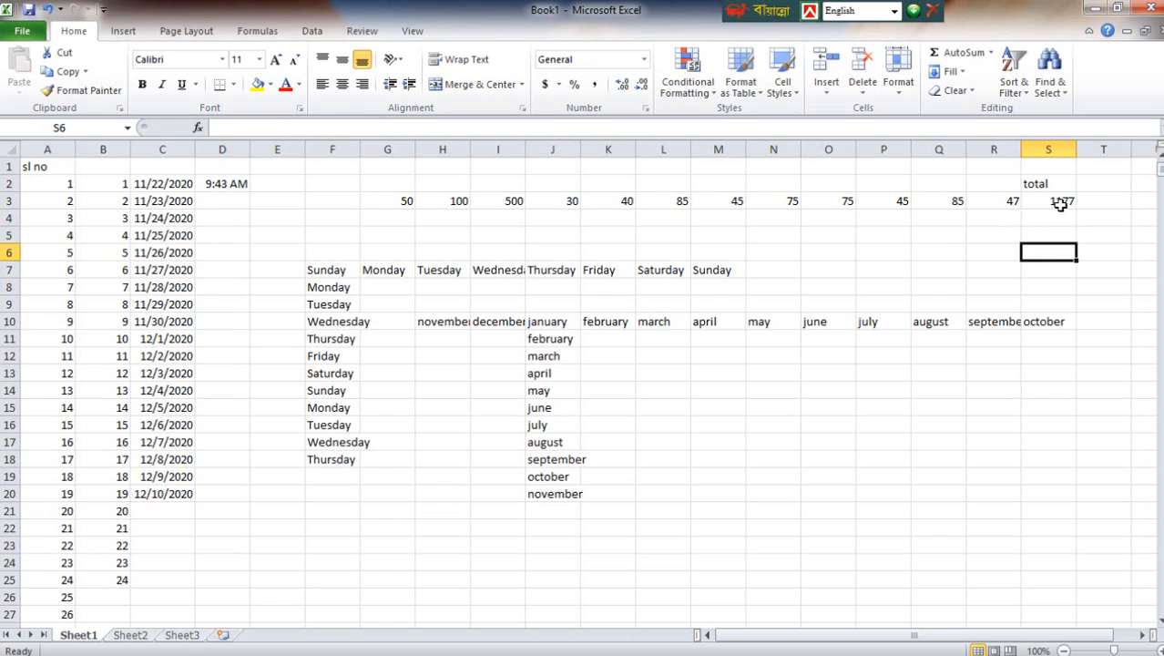
pyautogui.click(1060, 205)
pyautogui.press('Delete')
pyautogui.click(1058, 237)
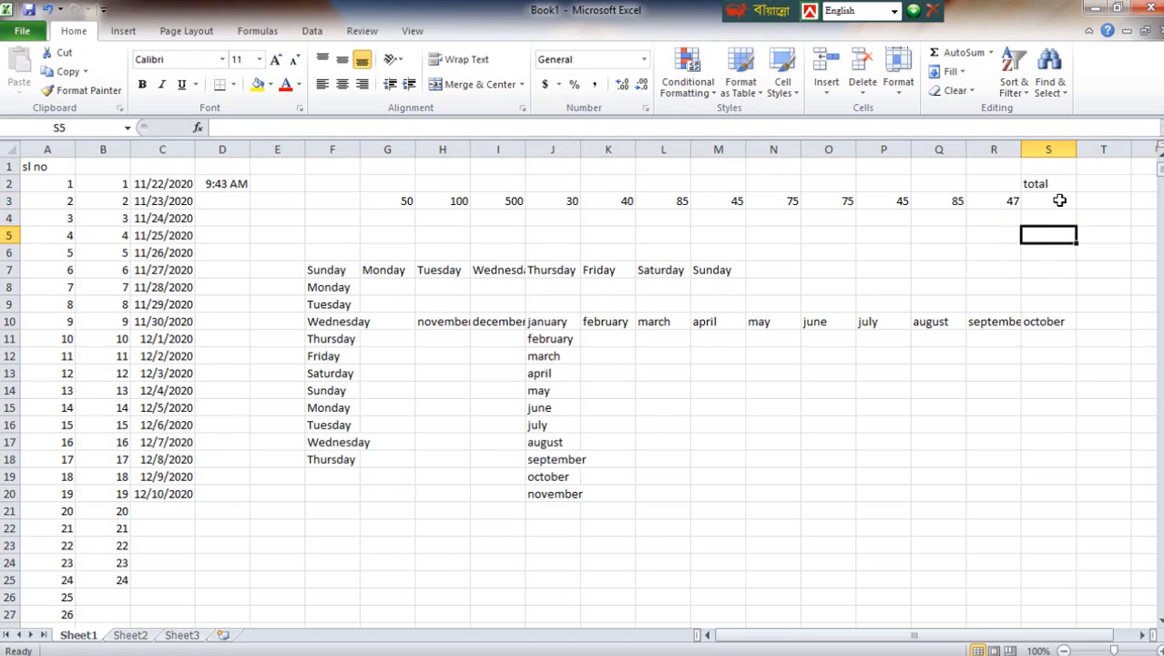
# Total the range G3:R3 in cell S3 using the Sum function of AutoSum
pyautogui.click(1060, 201)
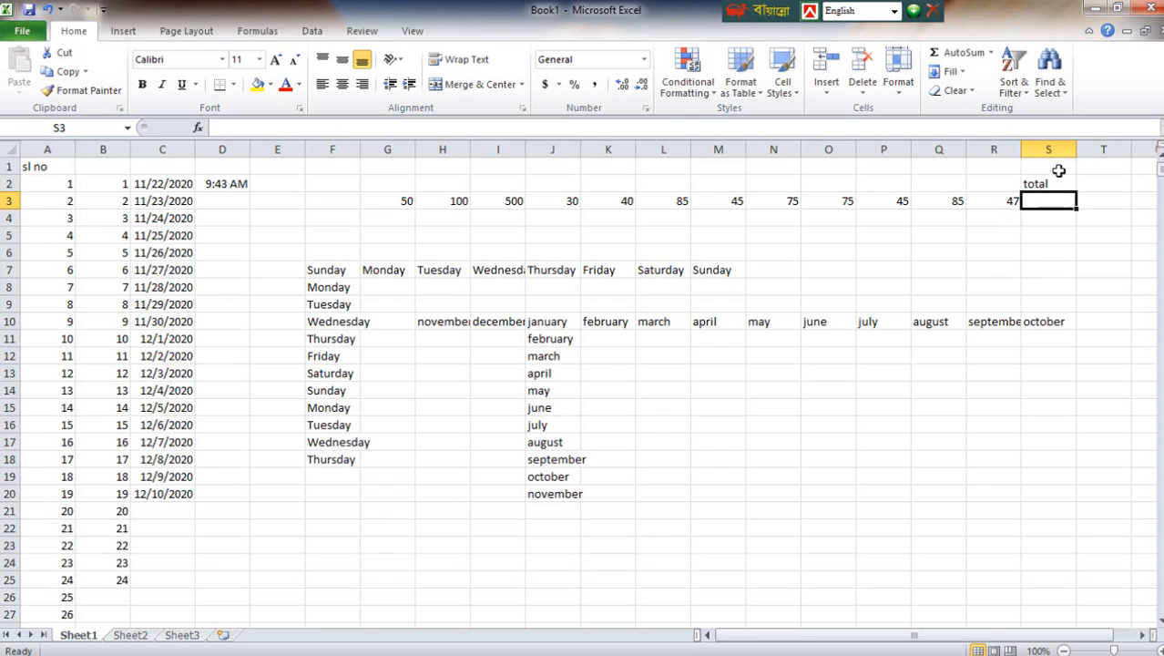
pyautogui.click(992, 54)
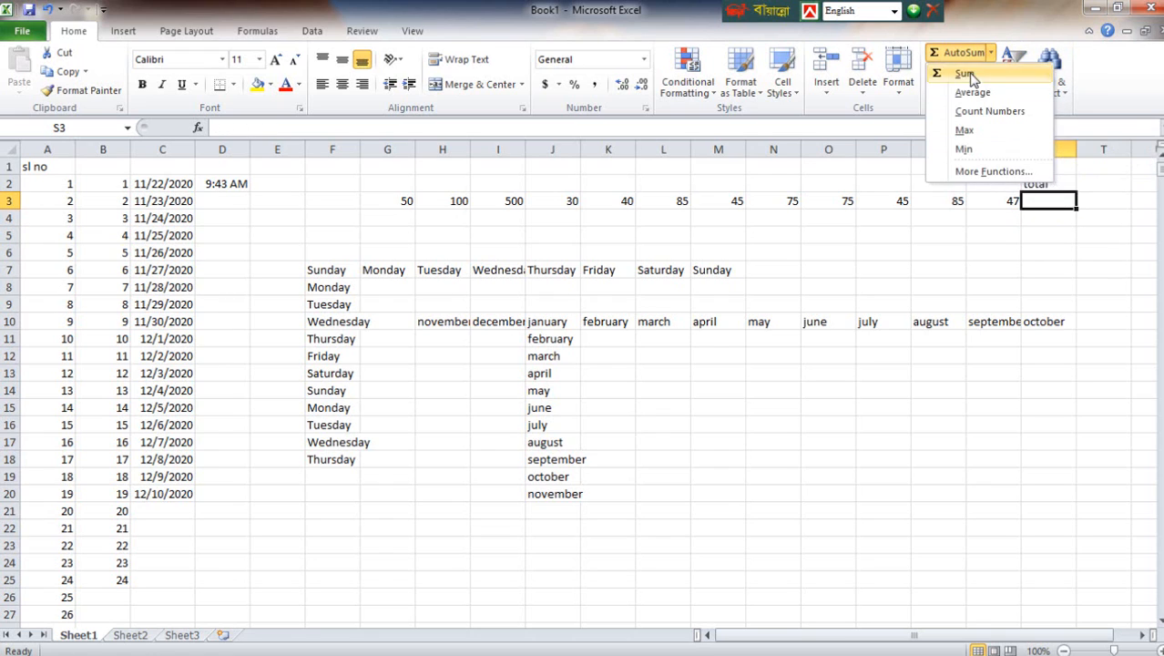
pyautogui.click(962, 74)
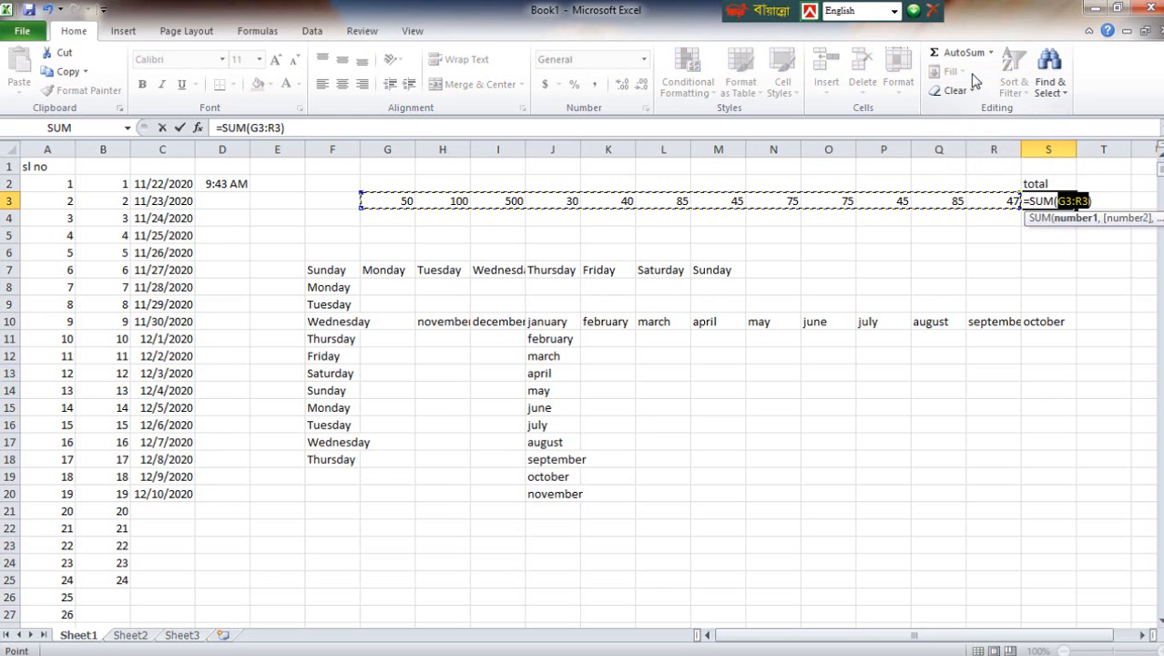
pyautogui.press('Return')
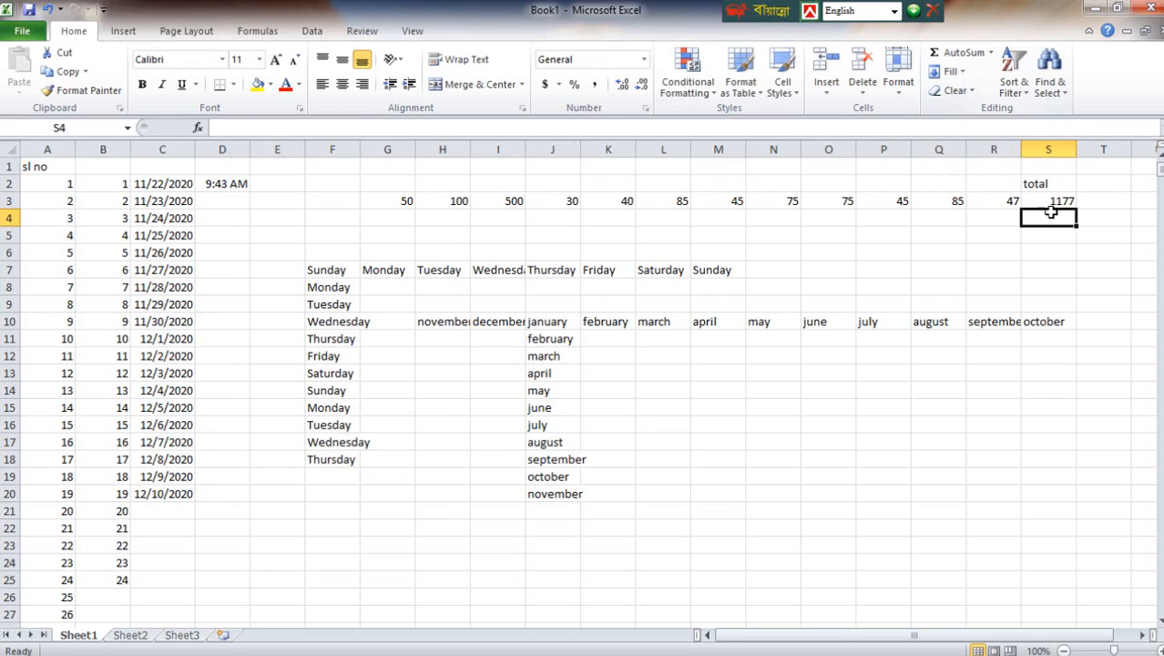
# Enter the heading average in cell T2, beside the total heading
pyautogui.click(1096, 184)
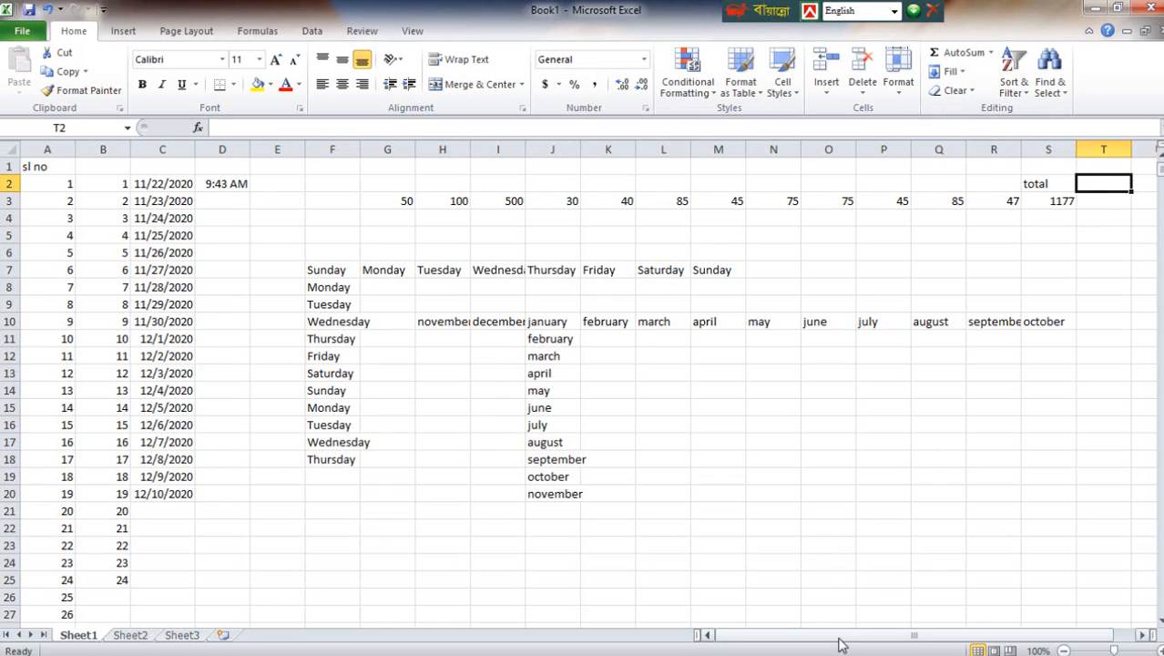
pyautogui.moveTo(840, 640); pyautogui.dragTo(885, 638)
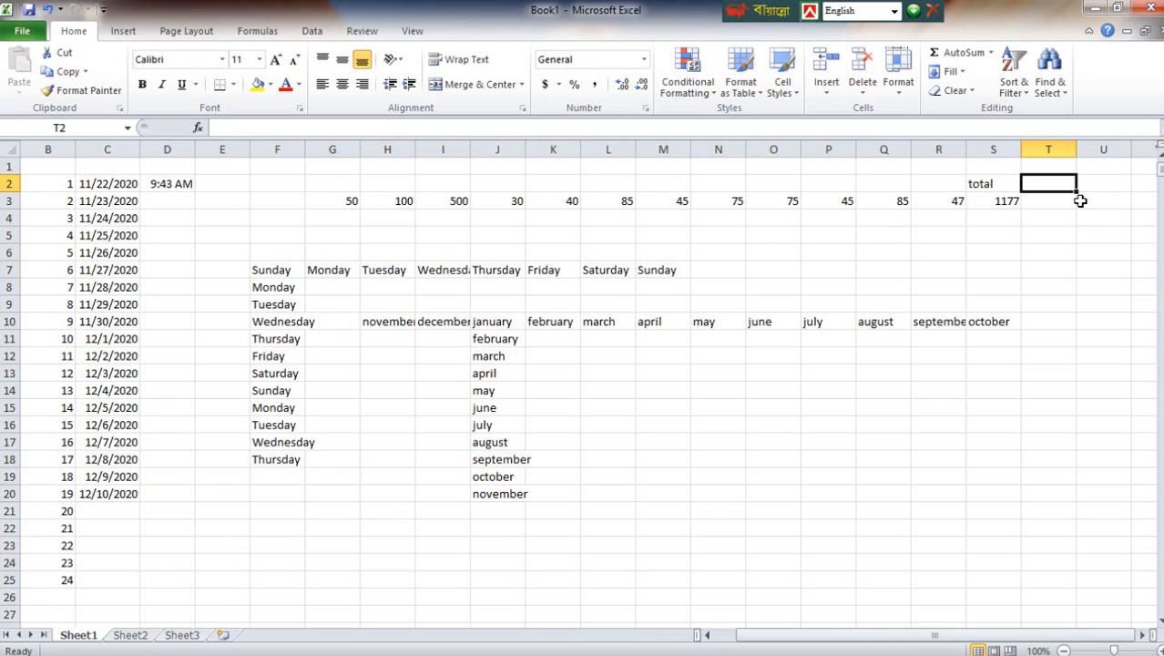
pyautogui.write('averag')
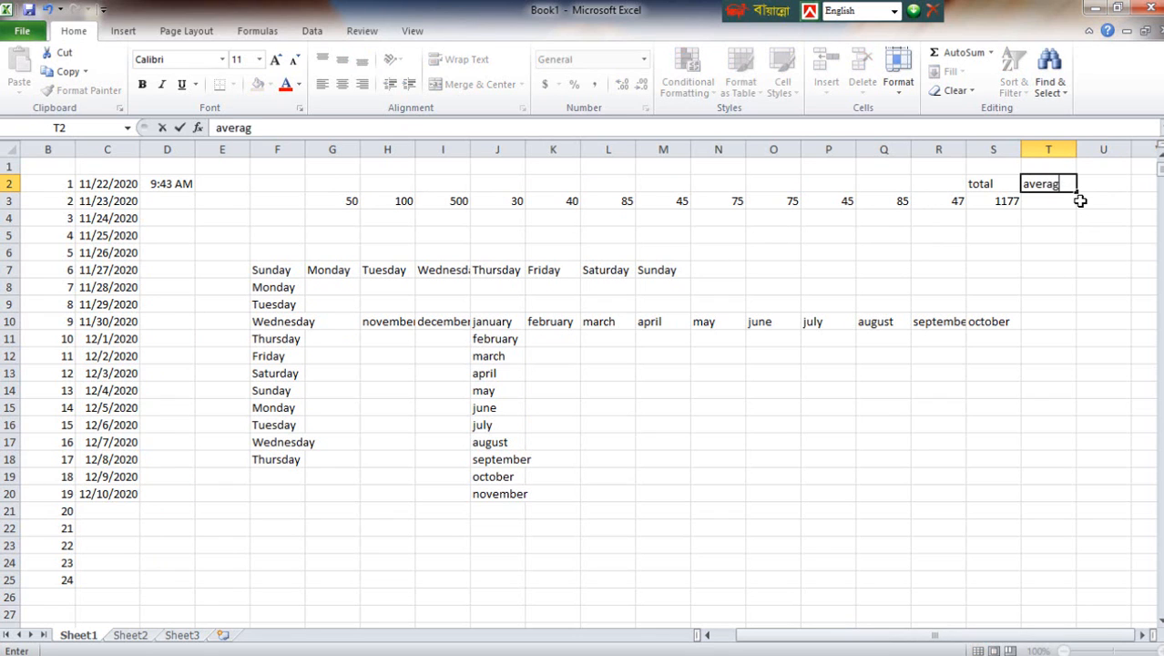
pyautogui.write('e')
pyautogui.click(1055, 237)
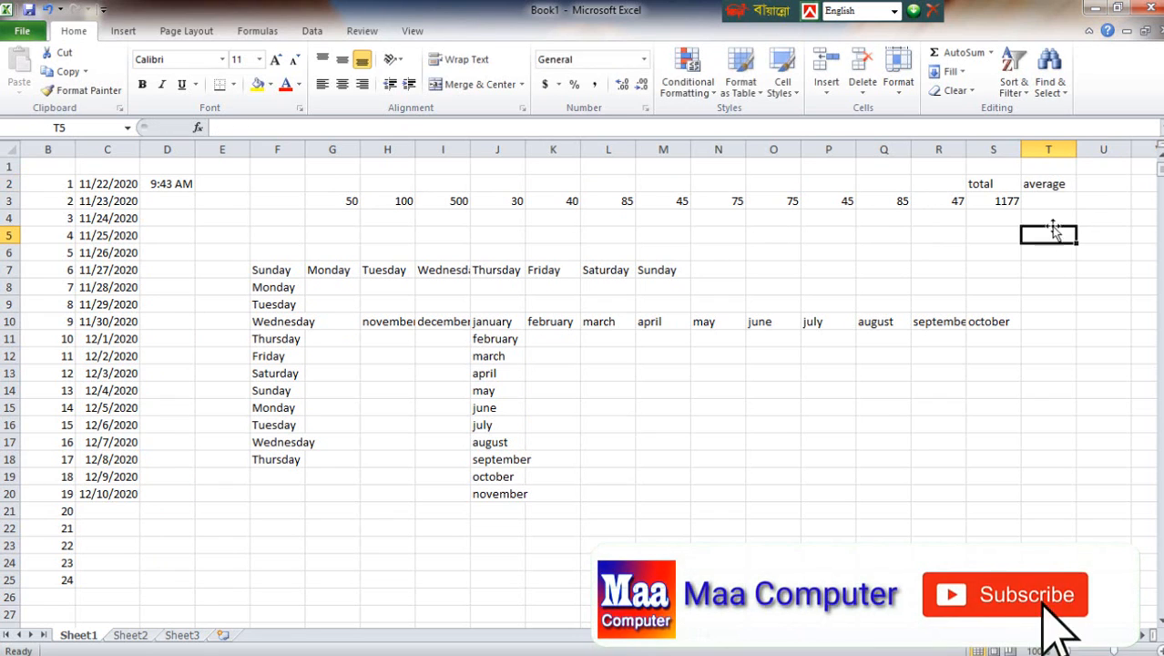
# Calculate the average of G3:R3 in cell T3 with the formula =average(G3:R3)
pyautogui.click(1046, 199)
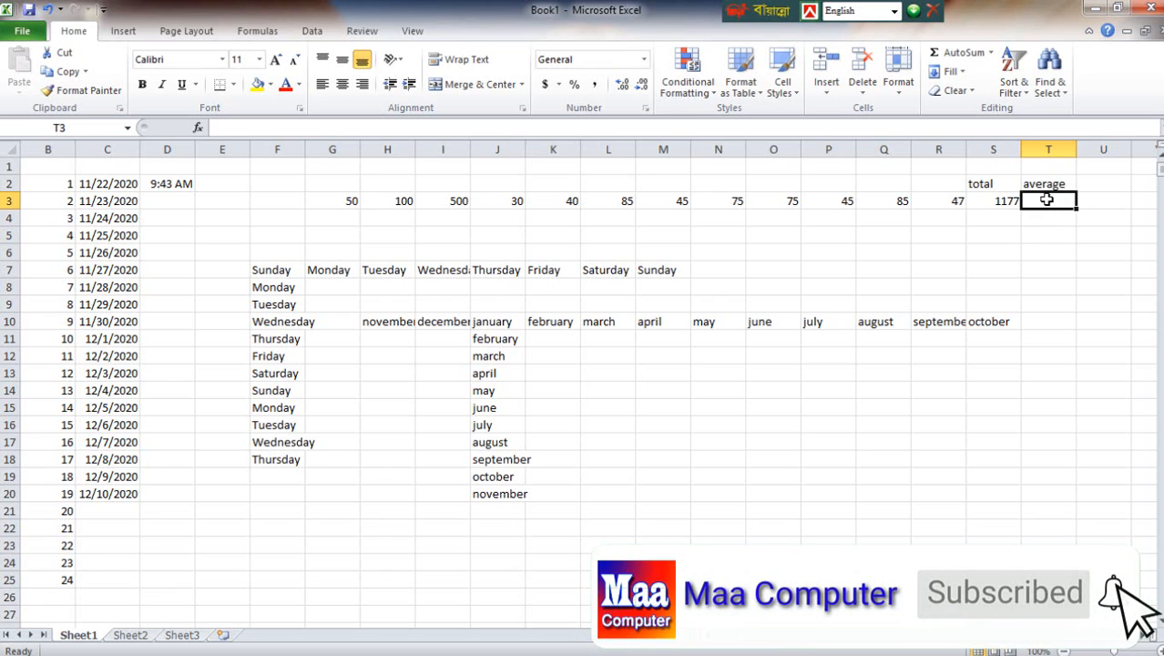
pyautogui.write('=')
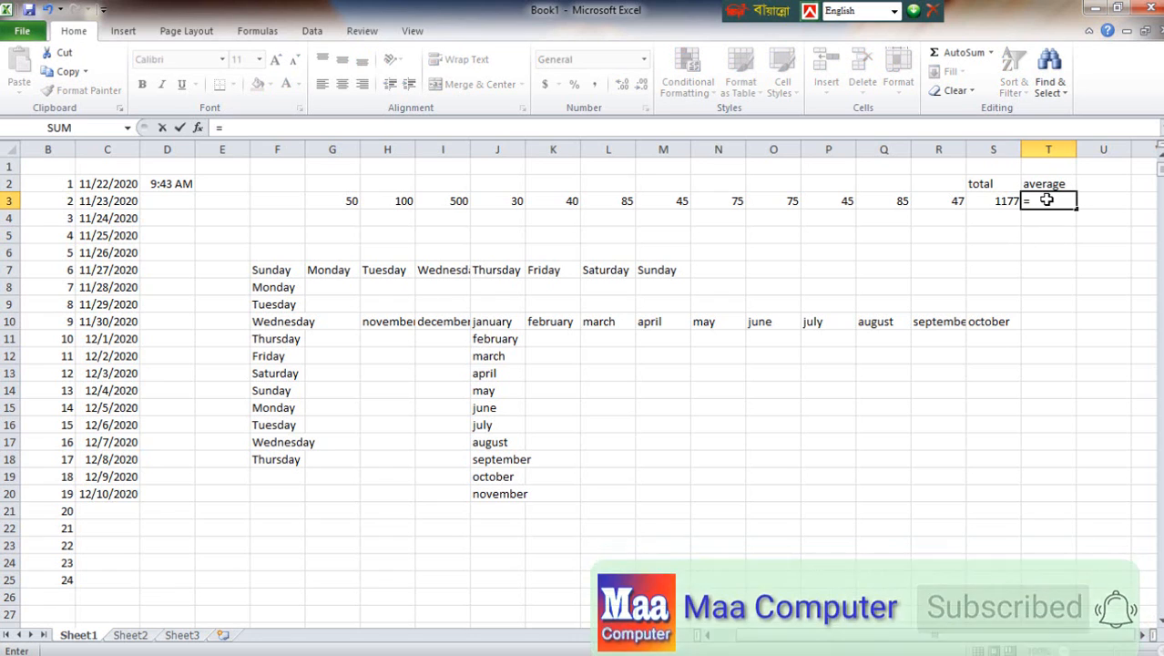
pyautogui.write('average')
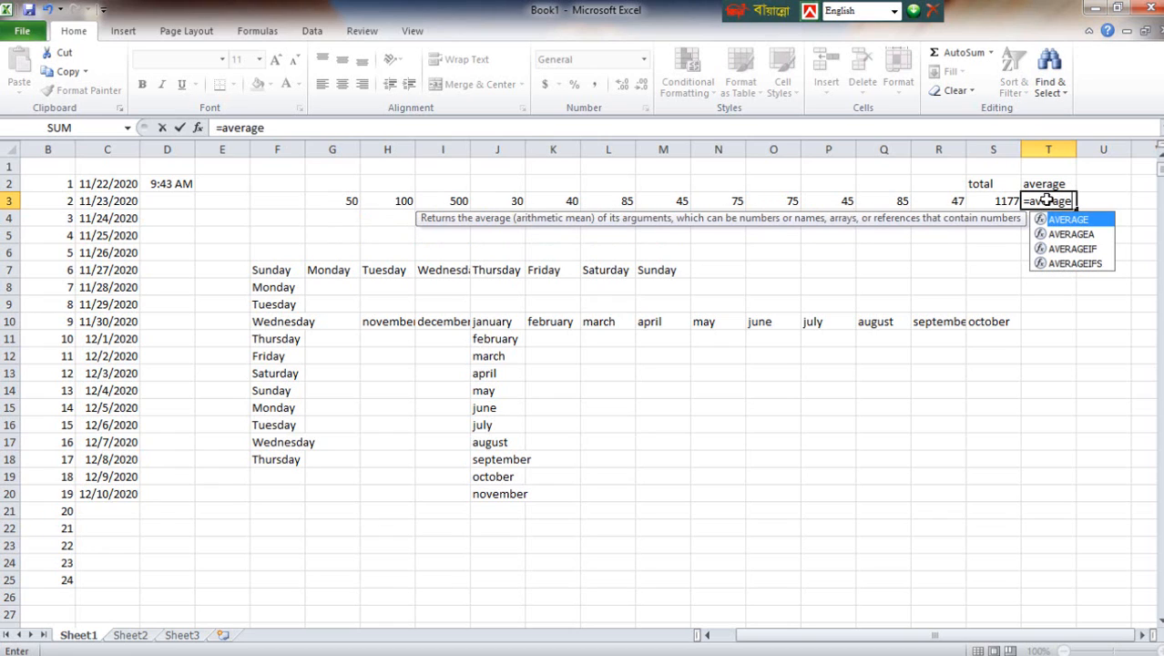
pyautogui.write('(')
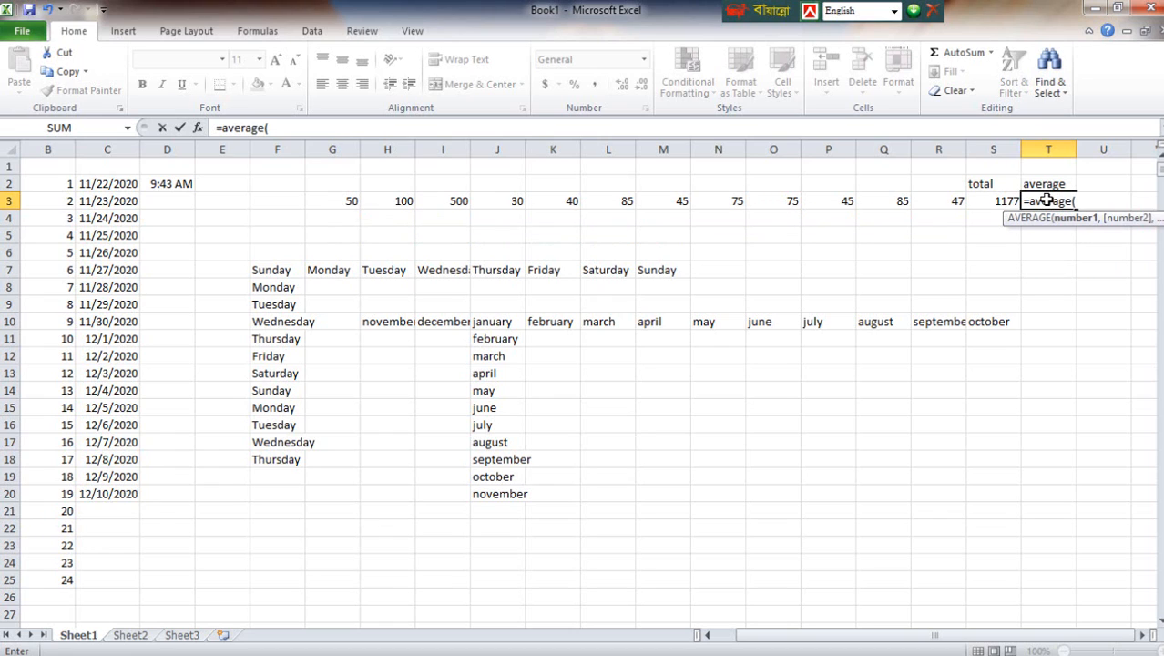
pyautogui.click(347, 201)
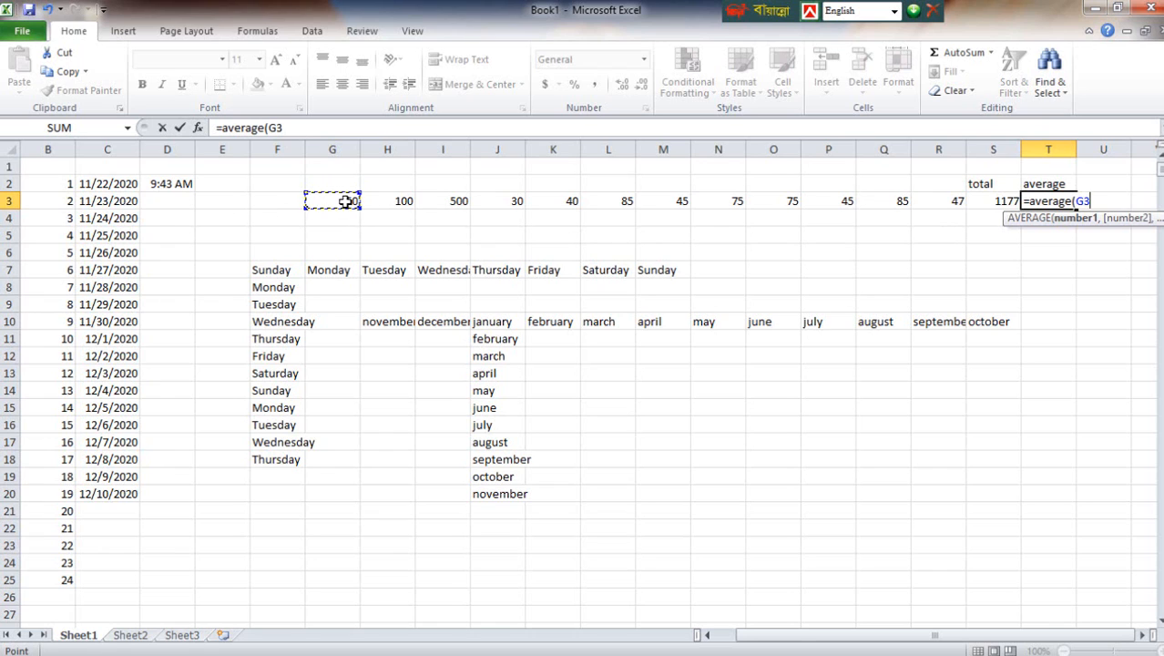
pyautogui.press('F8')
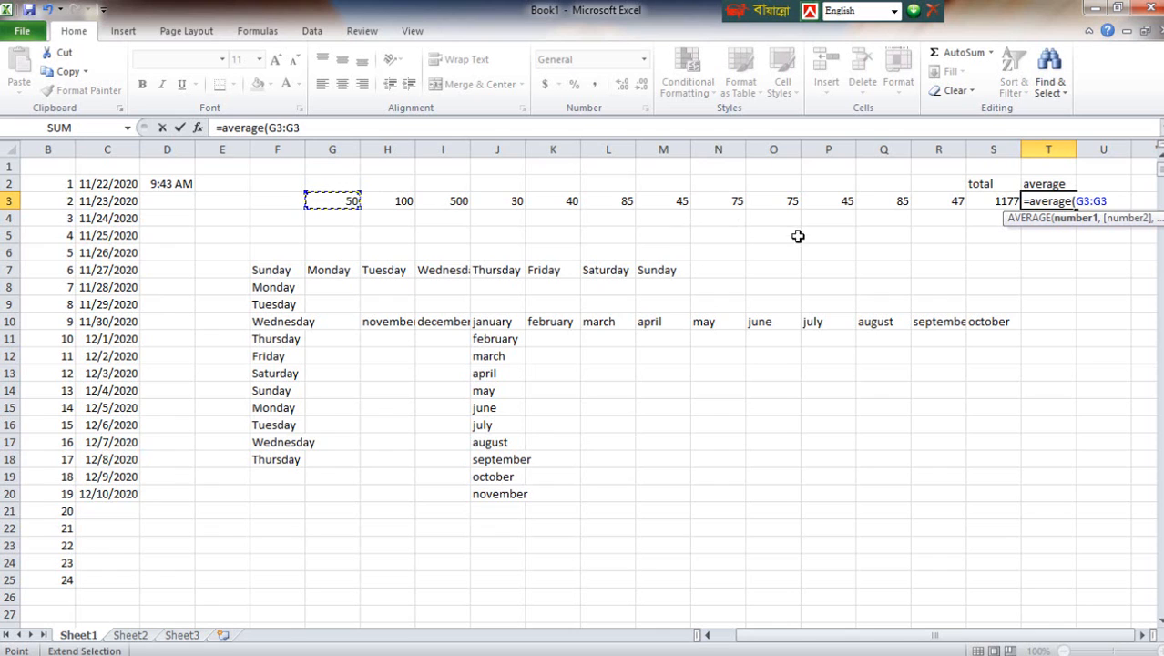
pyautogui.click(941, 202)
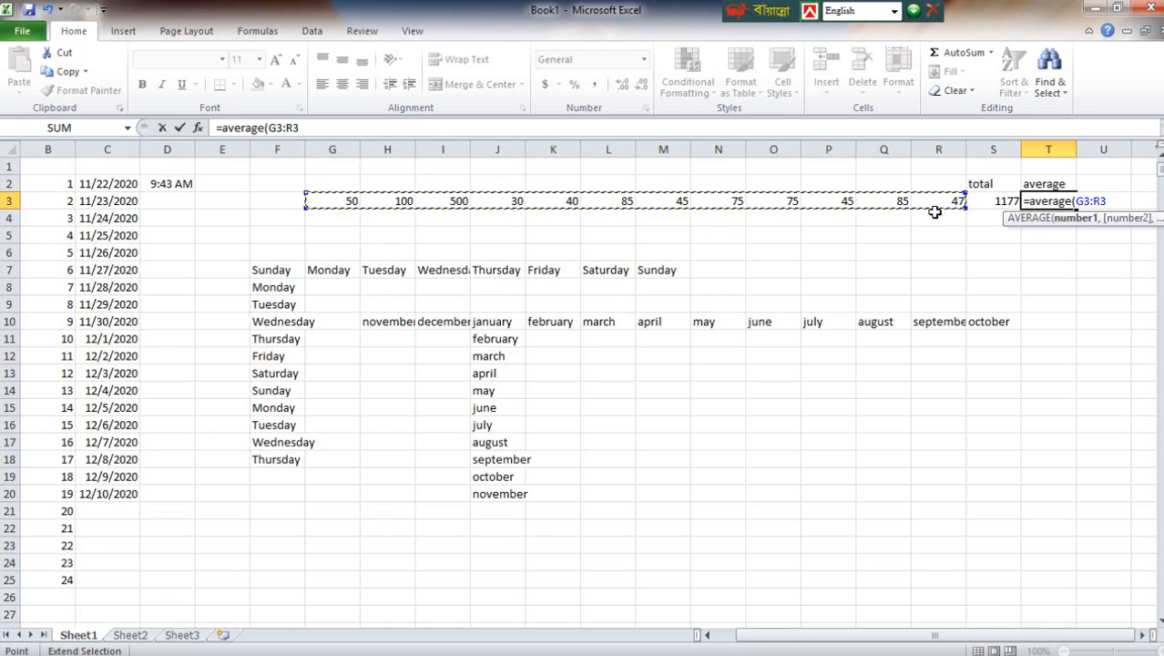
pyautogui.write(')')
pyautogui.press('Return')
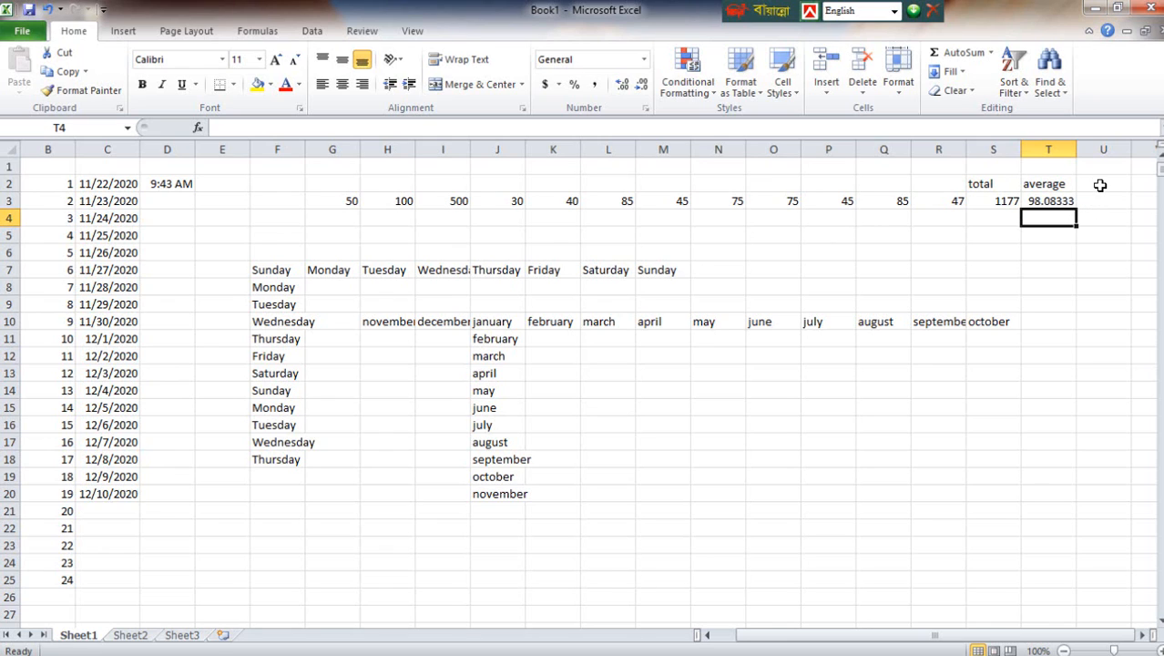
# Enter the heading minimum in cell U2 and find the smallest value beneath it in U3 with =min(G3:R3)
pyautogui.click(1099, 185)
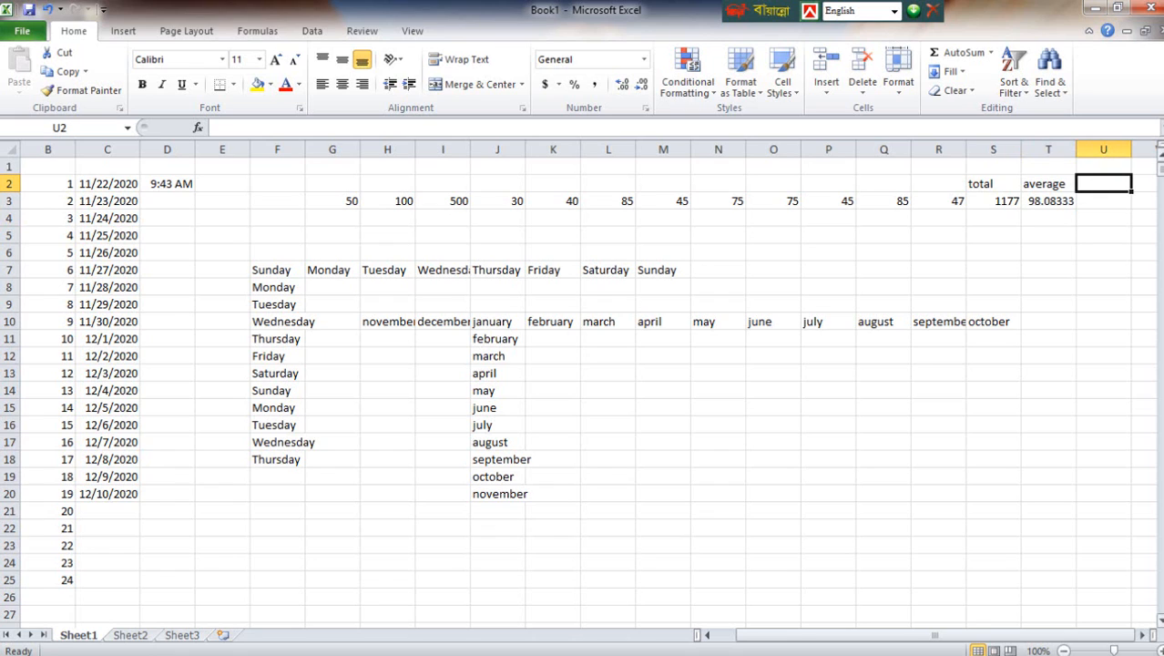
pyautogui.write('minimum')
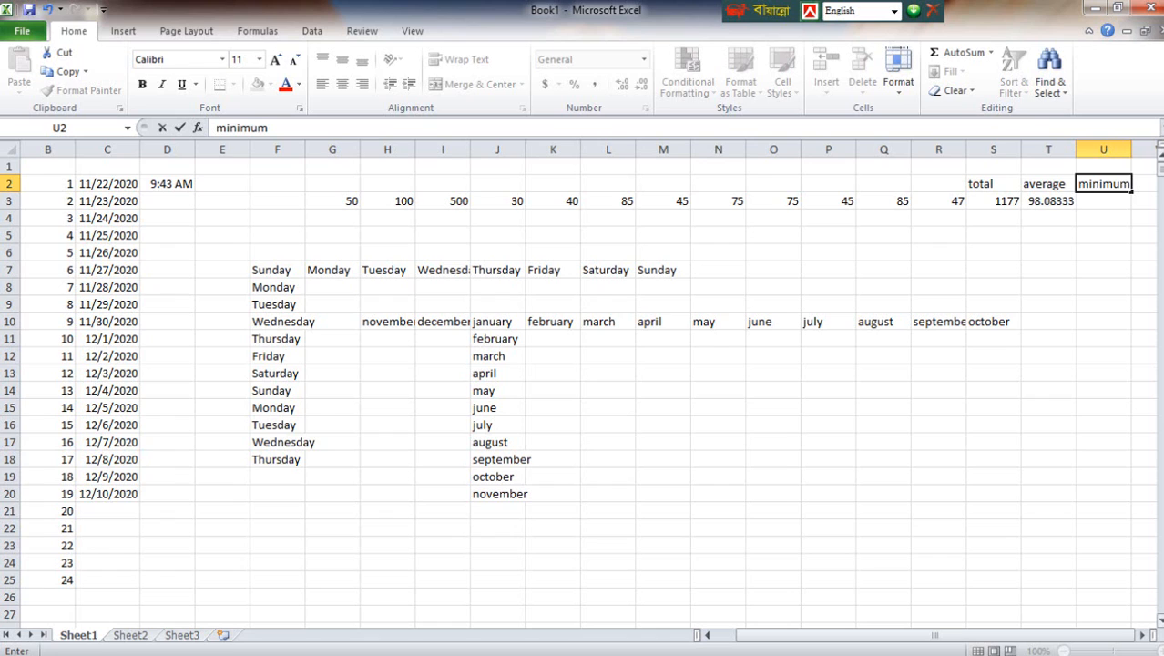
pyautogui.click(1109, 200)
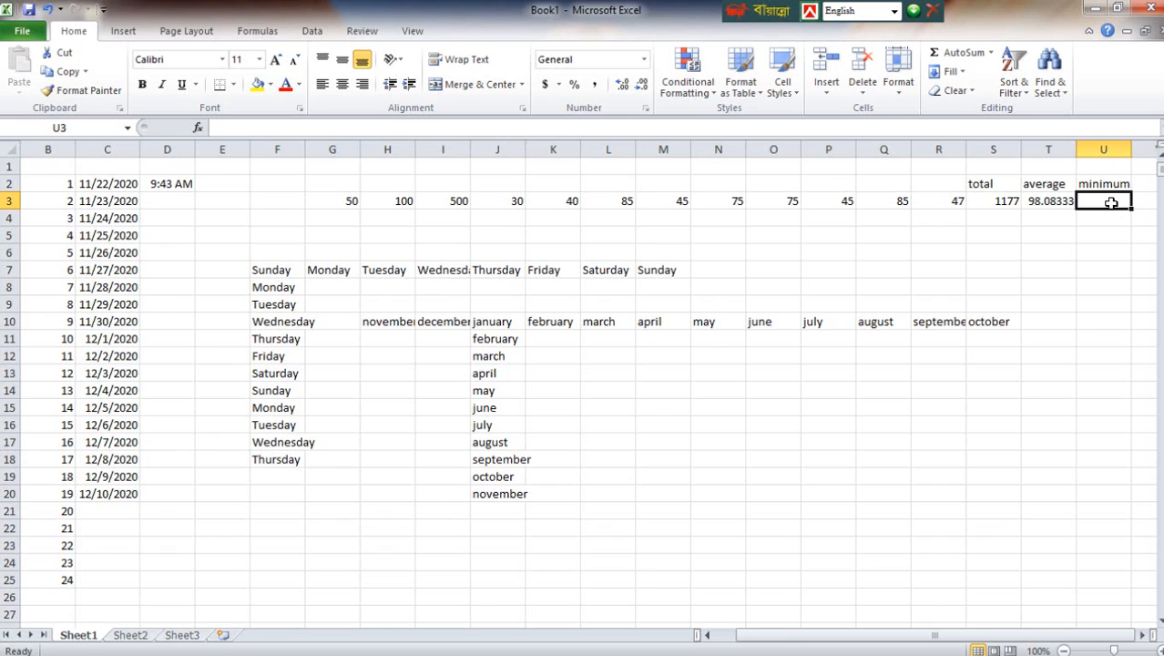
pyautogui.write('=mi')
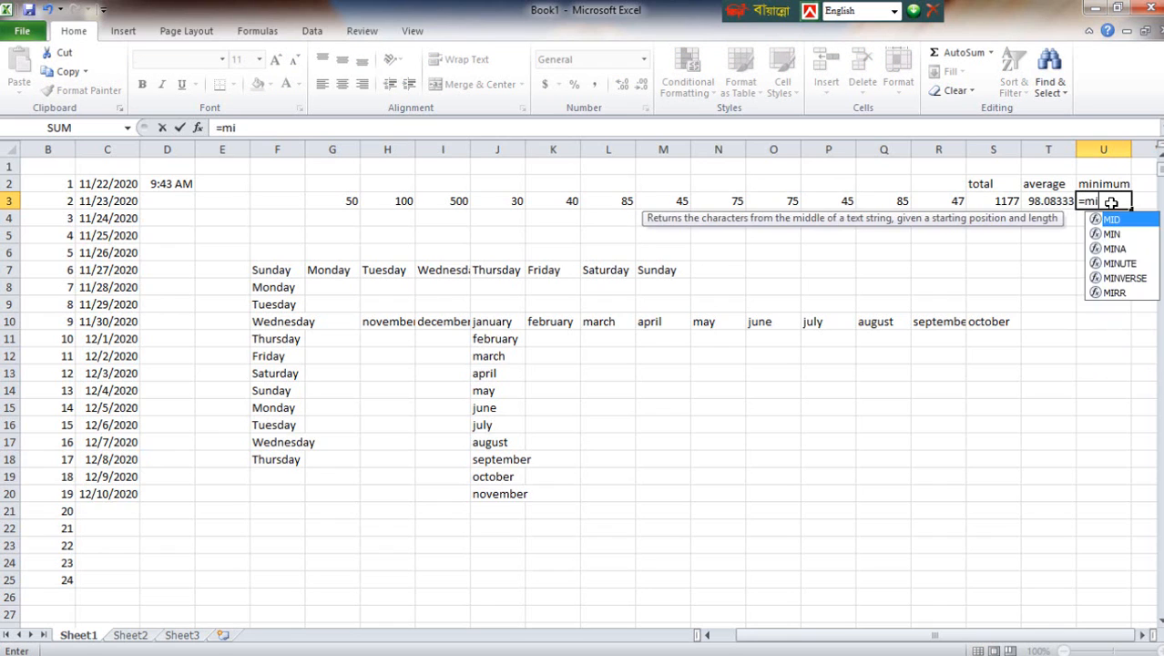
pyautogui.write('n(')
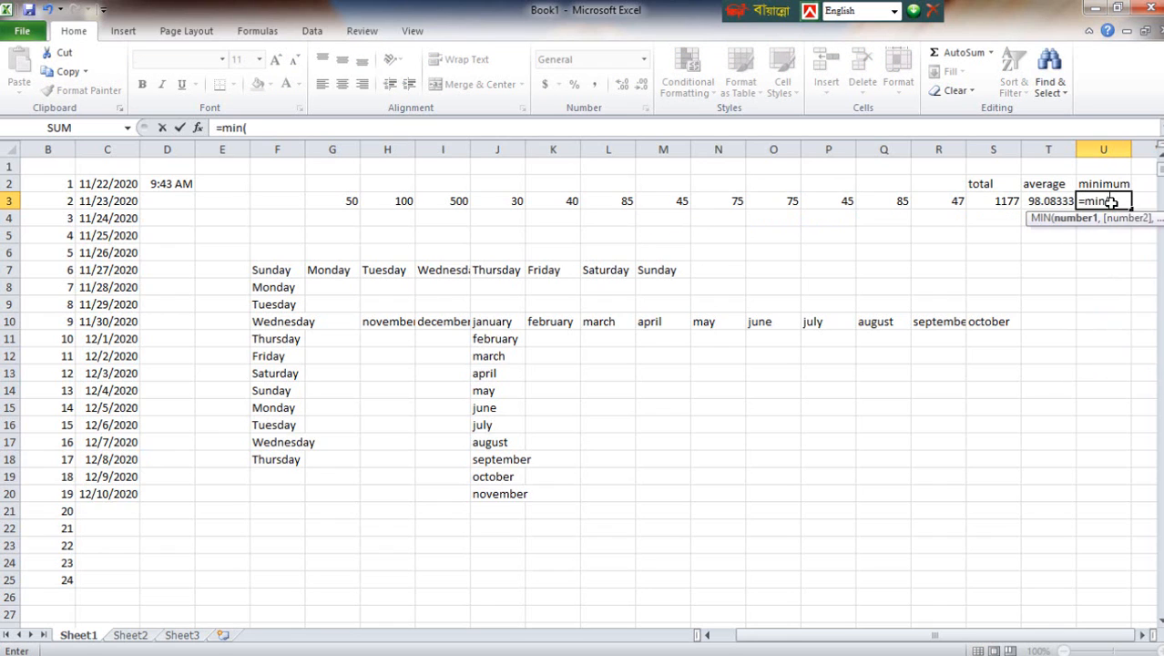
pyautogui.click(346, 204)
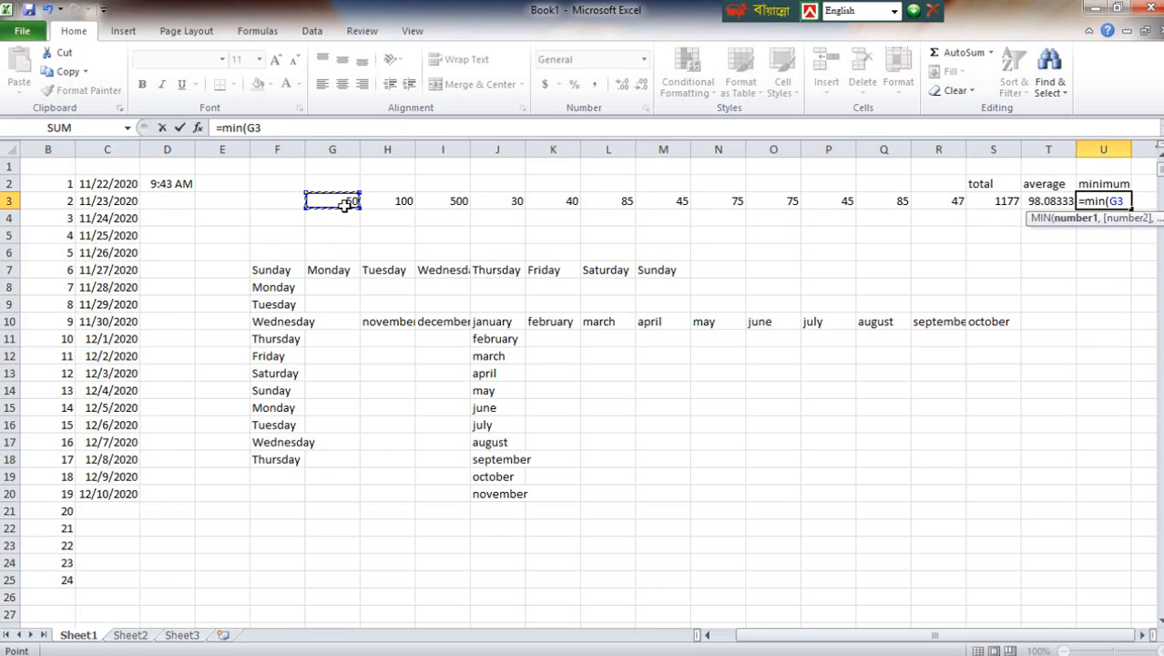
pyautogui.press('F8')
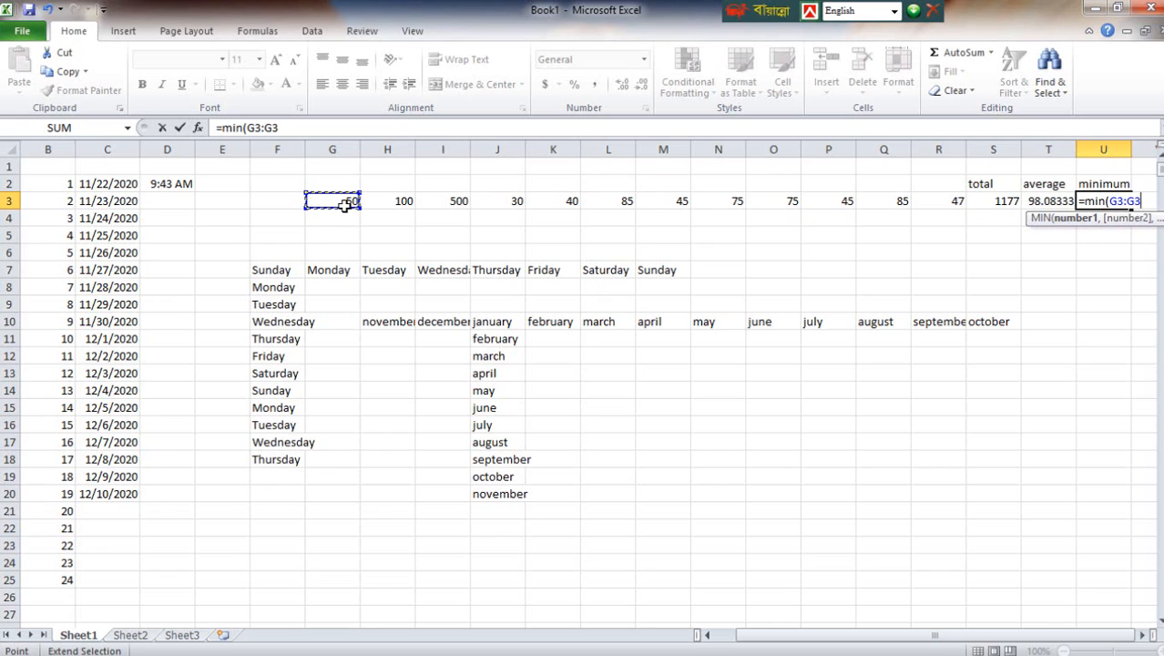
pyautogui.click(948, 204)
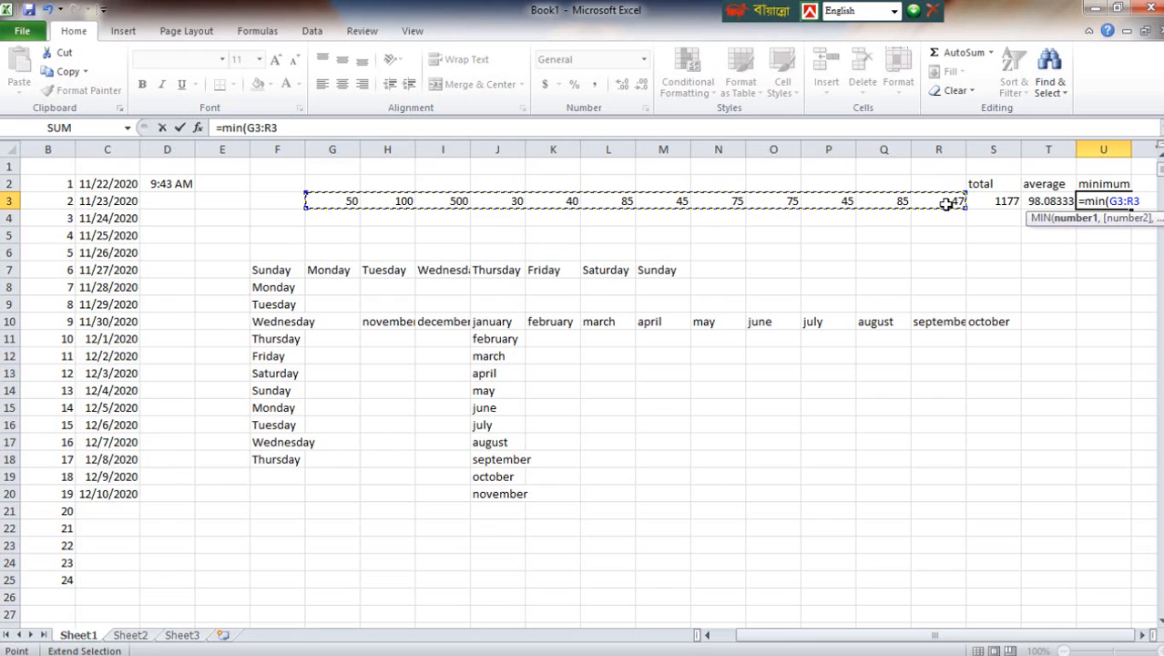
pyautogui.write(')')
pyautogui.press('Return')
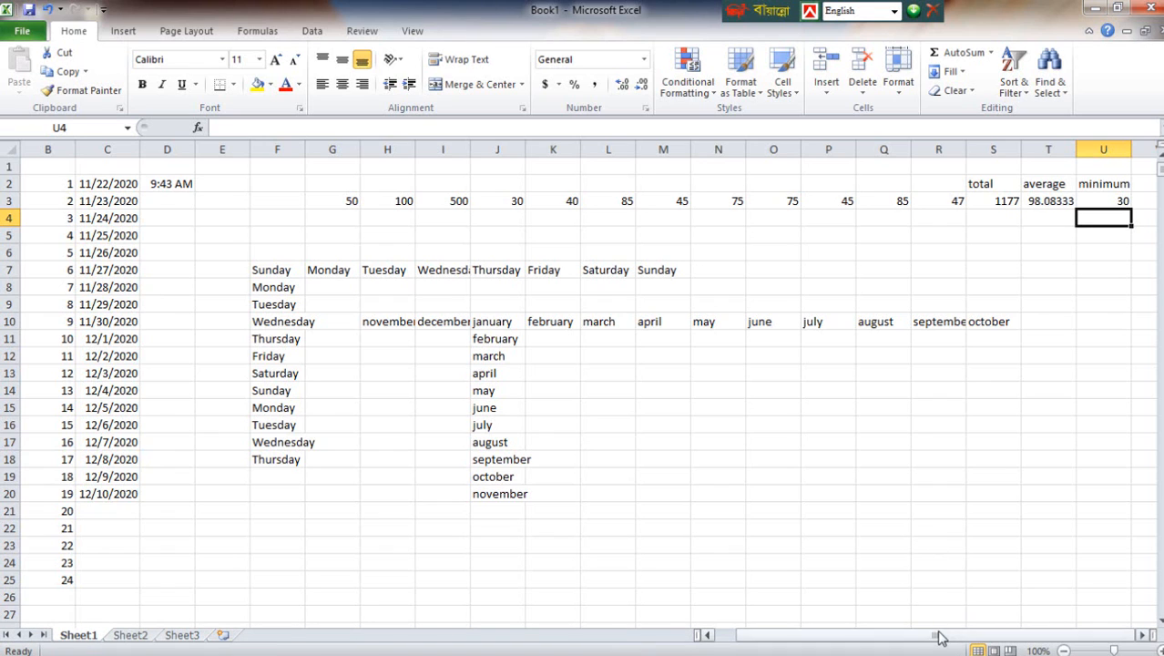
# Enter the heading maximum in cell V2 and find the largest value beneath it in V3 with =max(G3:R3)
pyautogui.click(1142, 188)
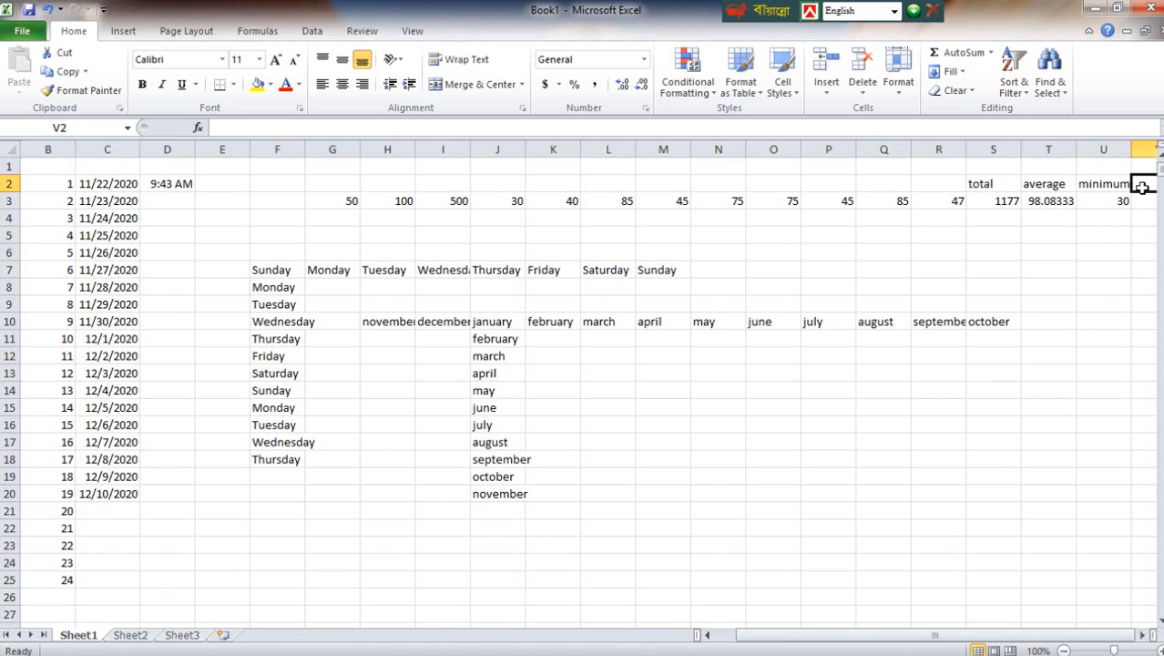
pyautogui.write('maximum')
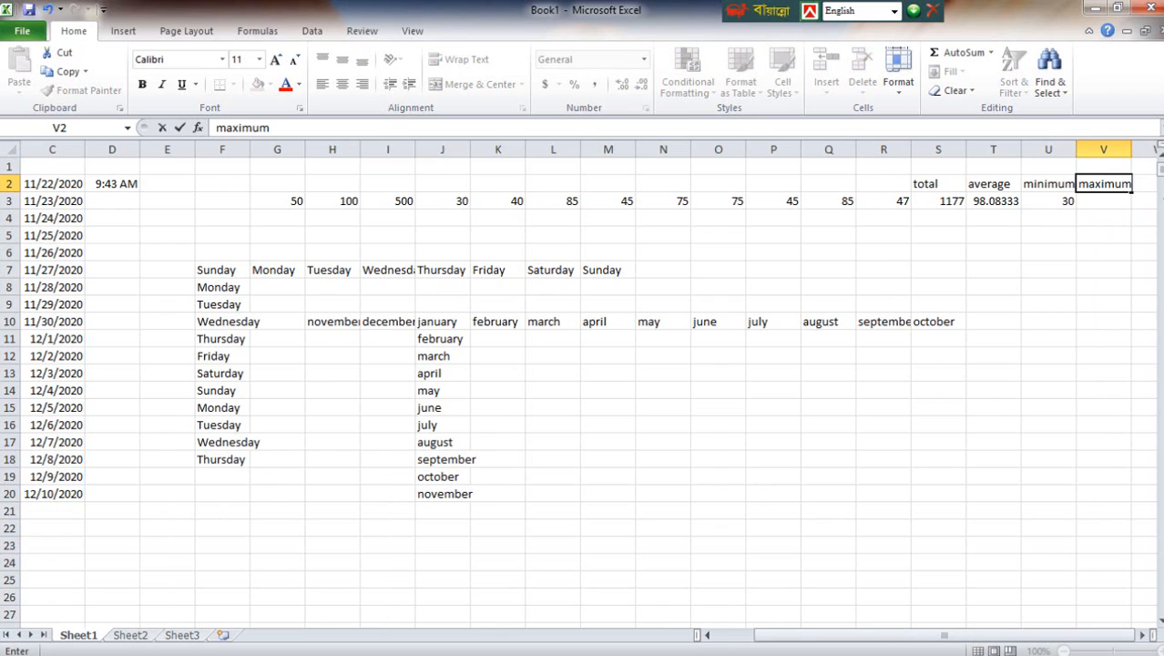
pyautogui.click(1105, 201)
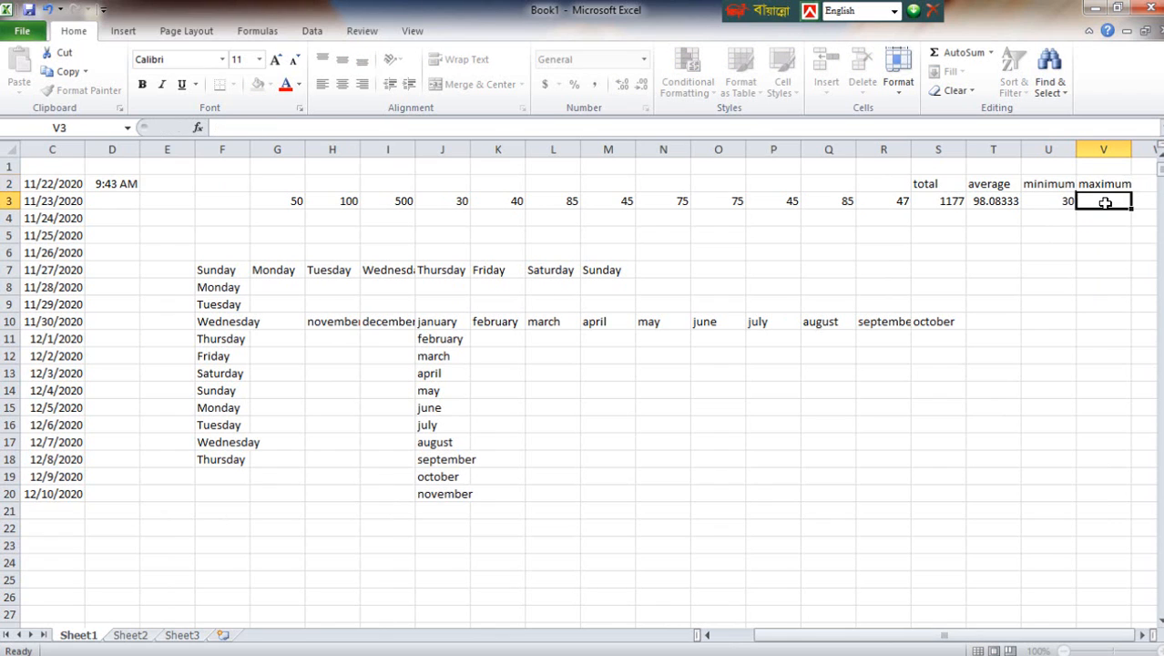
pyautogui.write('=')
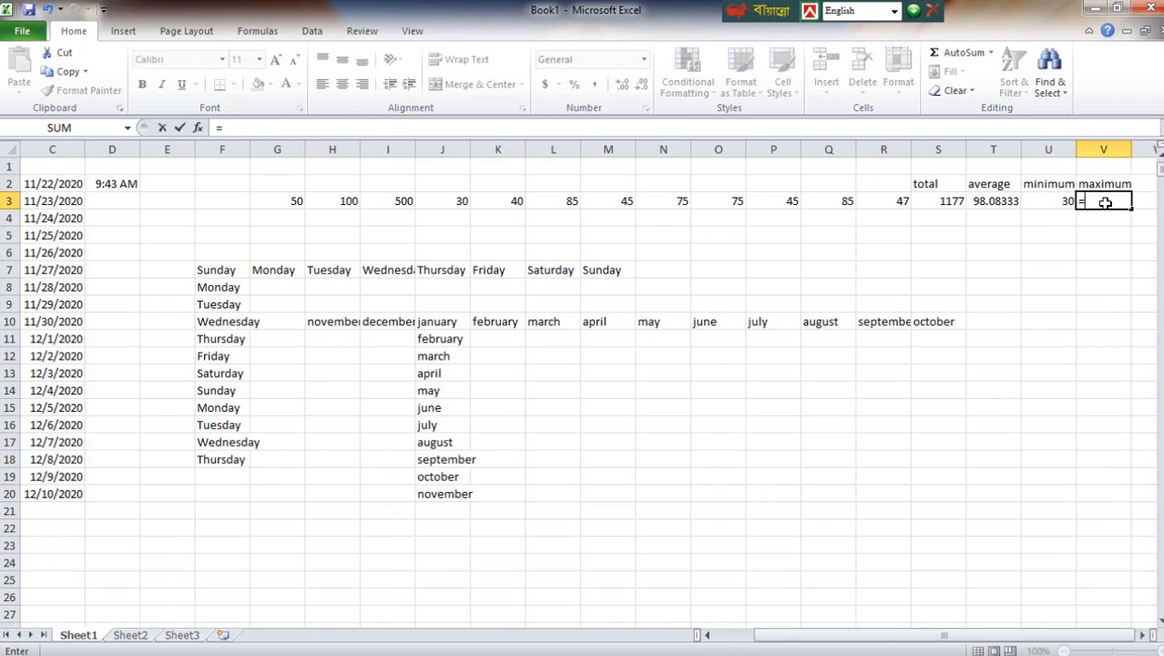
pyautogui.write('ma')
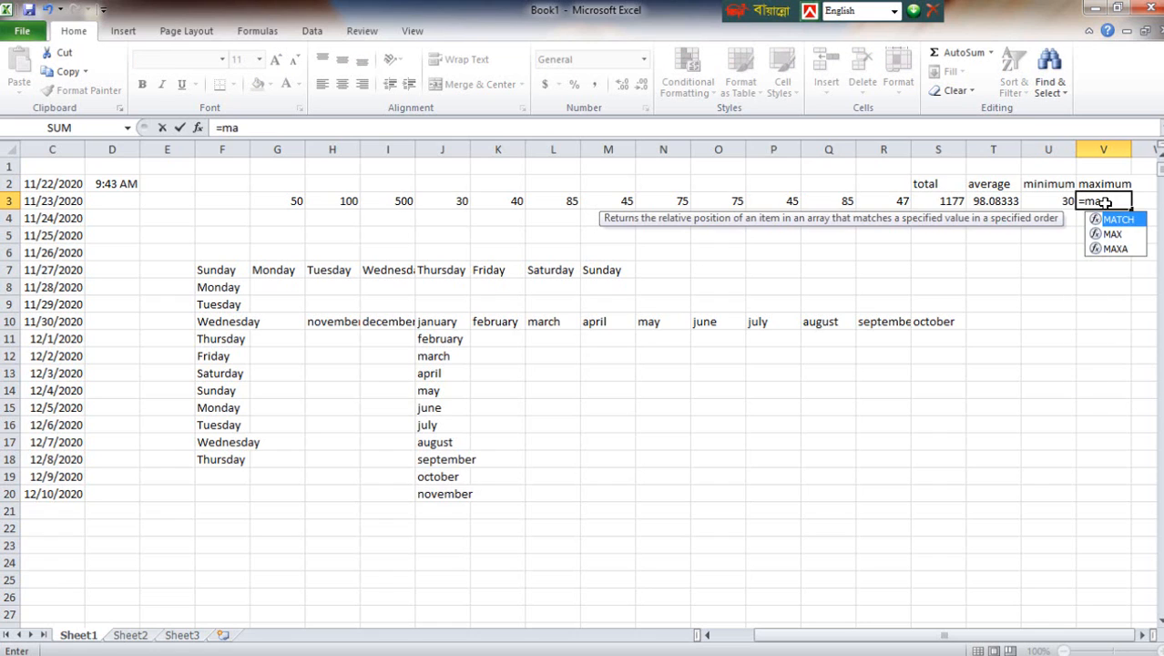
pyautogui.write('x(')
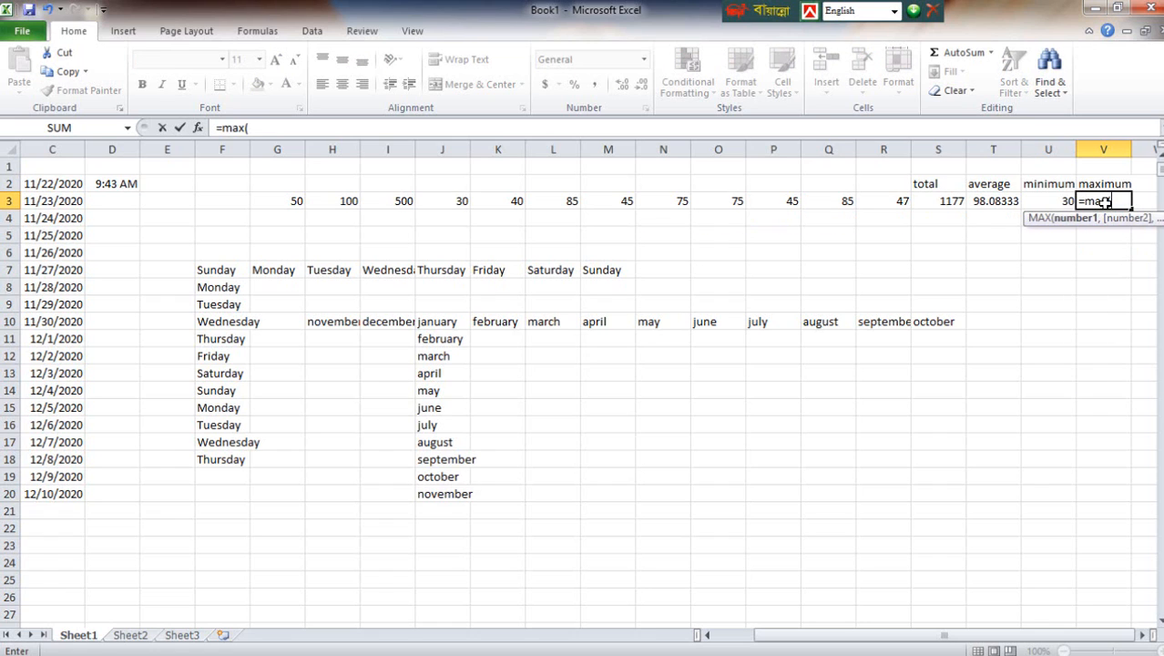
pyautogui.click(282, 203)
pyautogui.press('F8')
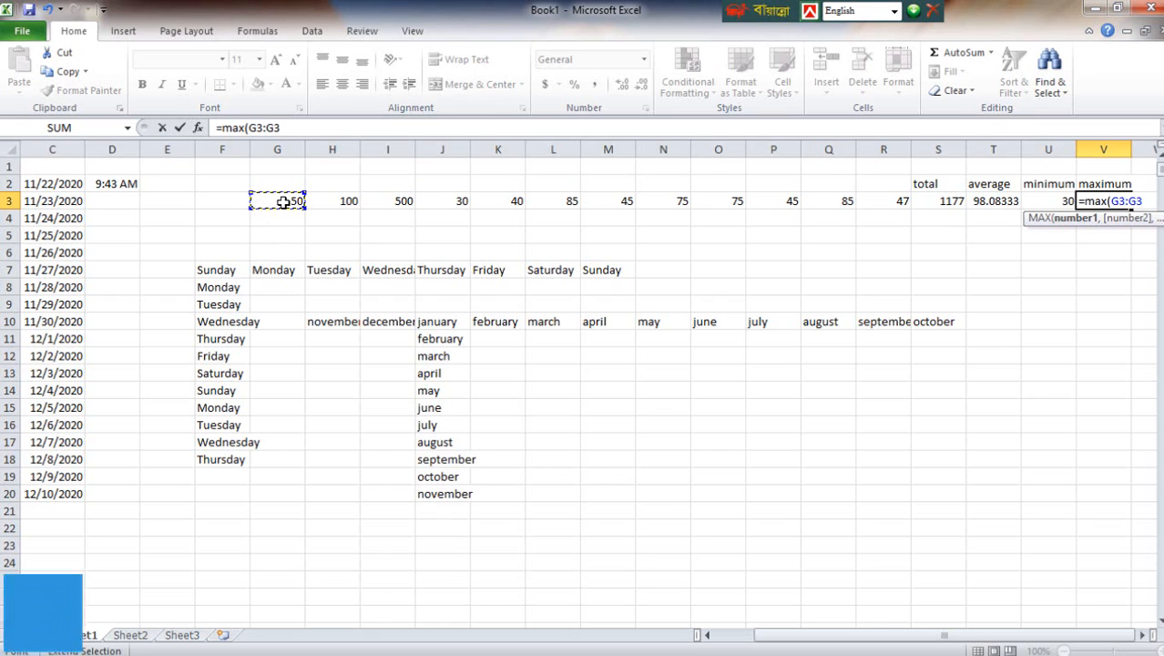
pyautogui.click(895, 202)
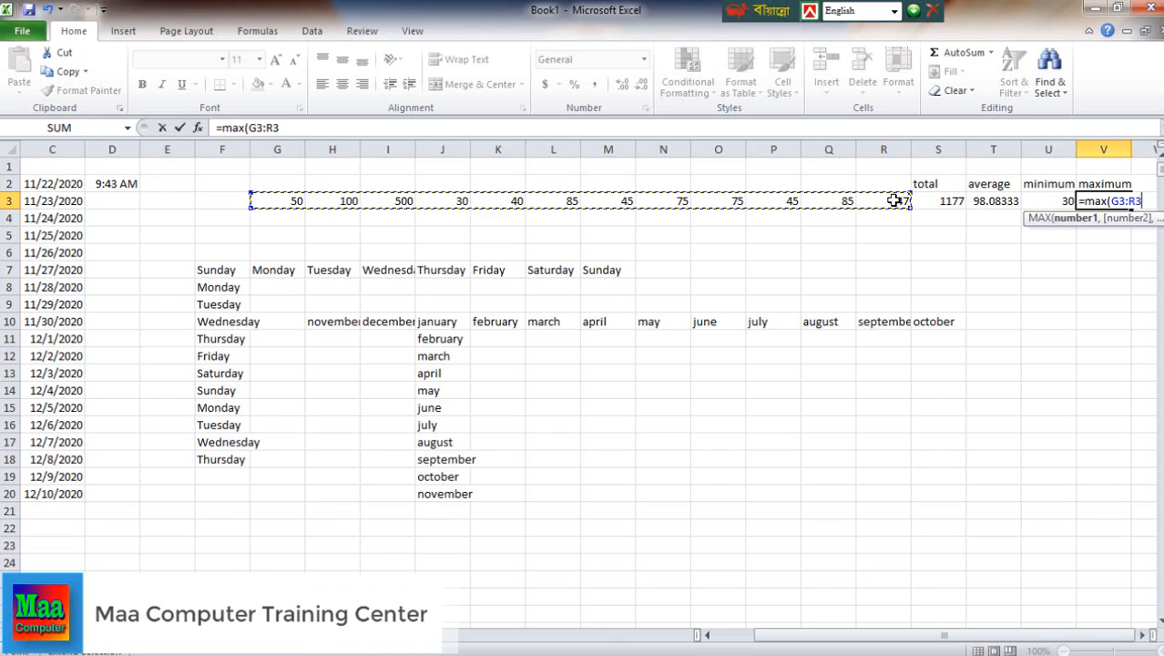
pyautogui.write(')')
pyautogui.press('Return')
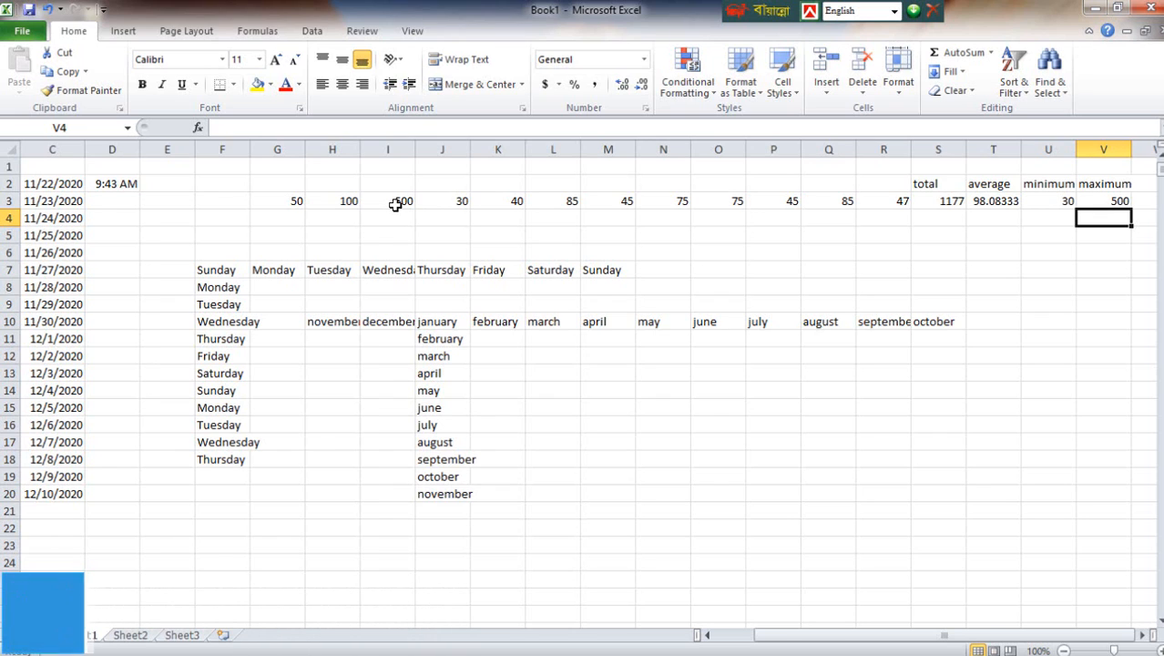
# Enter the heading count in cell W2, beside the maximum heading
pyautogui.click(1151, 183)
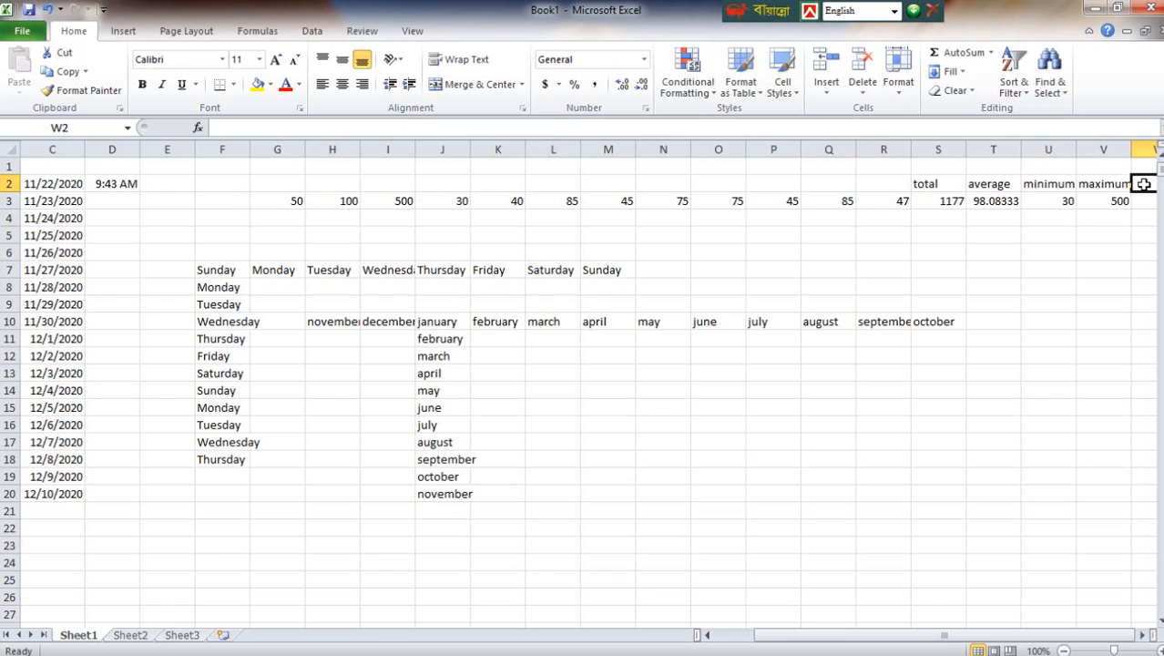
pyautogui.write('=')
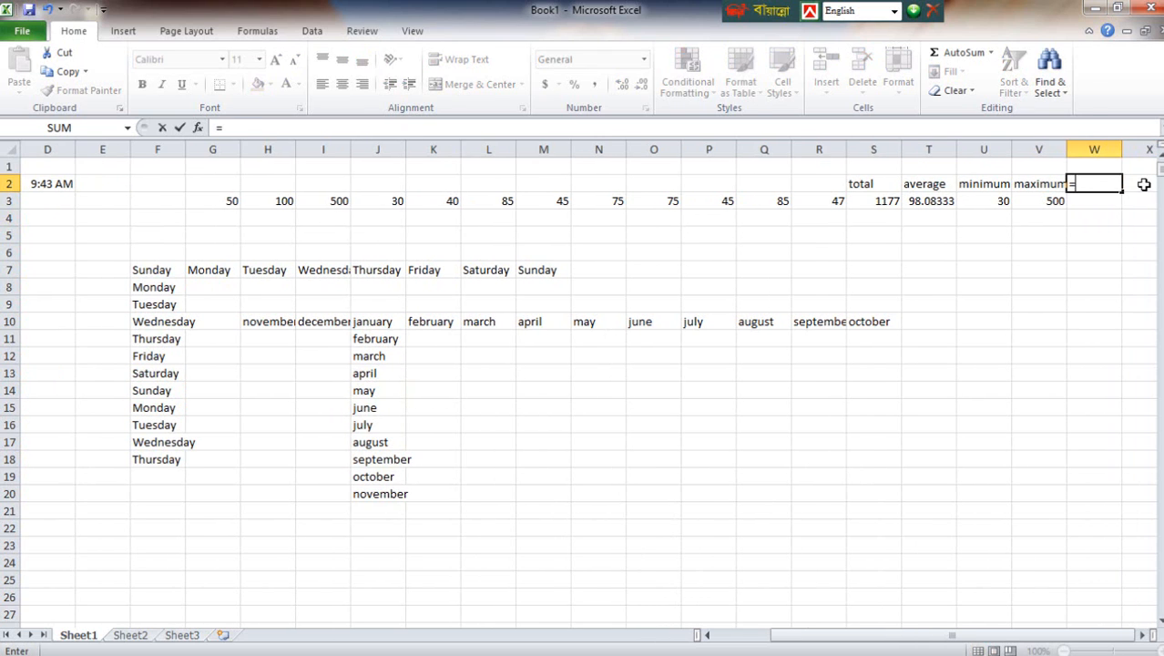
pyautogui.press('BackSpace')
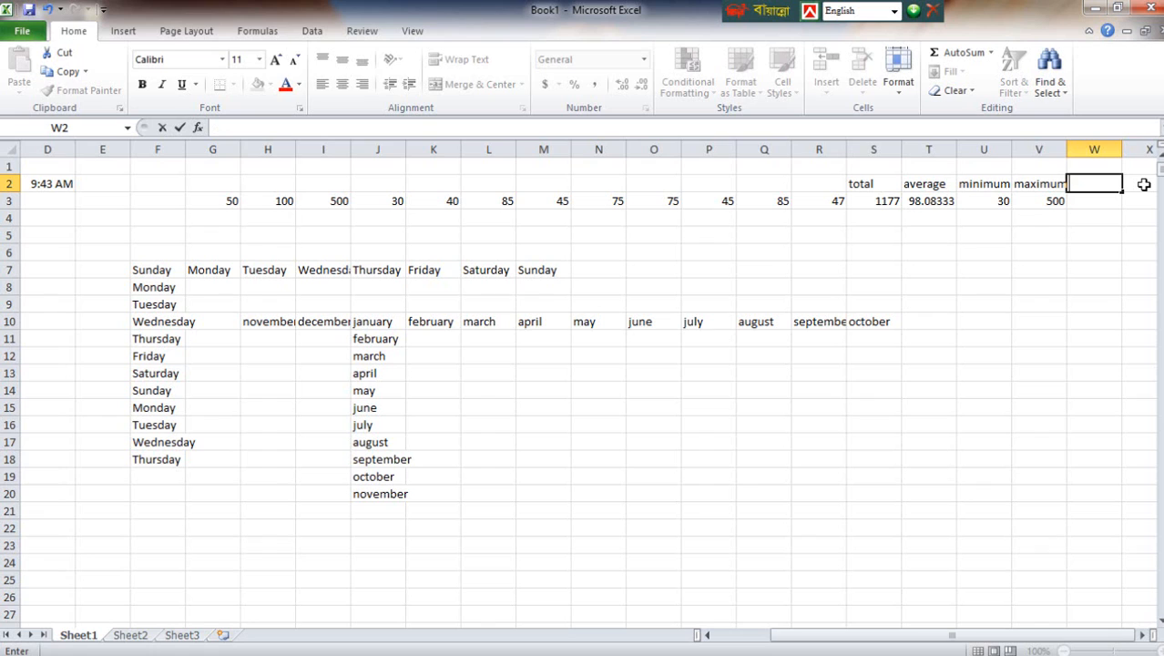
pyautogui.write('count')
# Count the values of G3:R3 in cell W3 with the formula =count(G3:R3)
pyautogui.click(1083, 203)
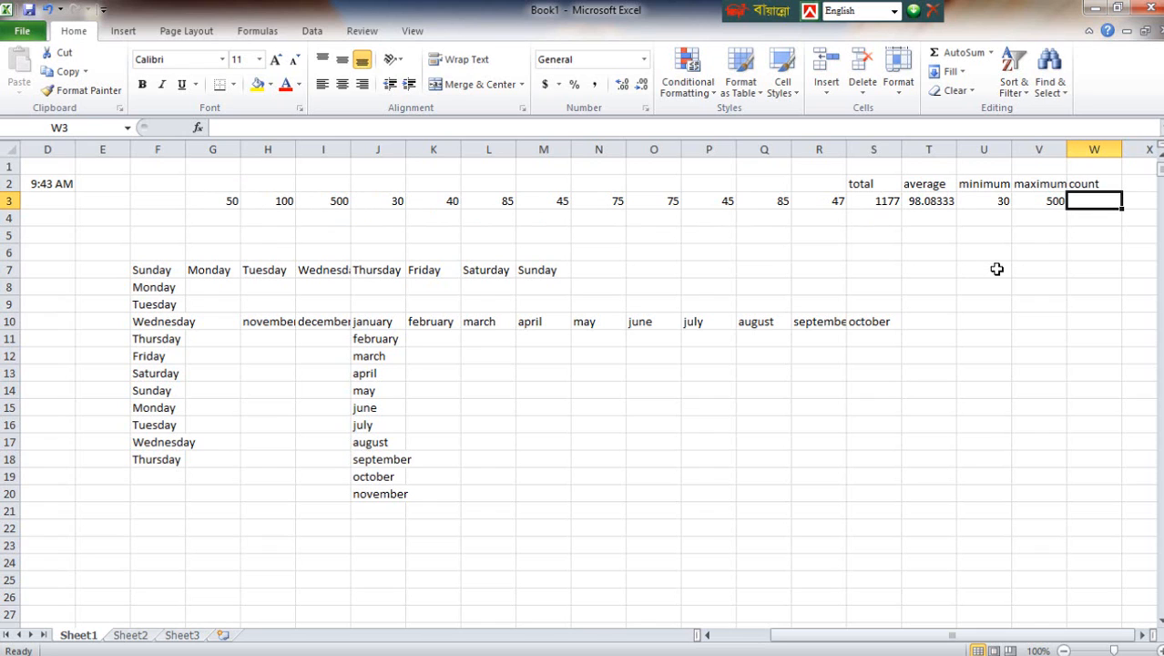
pyautogui.write('=')
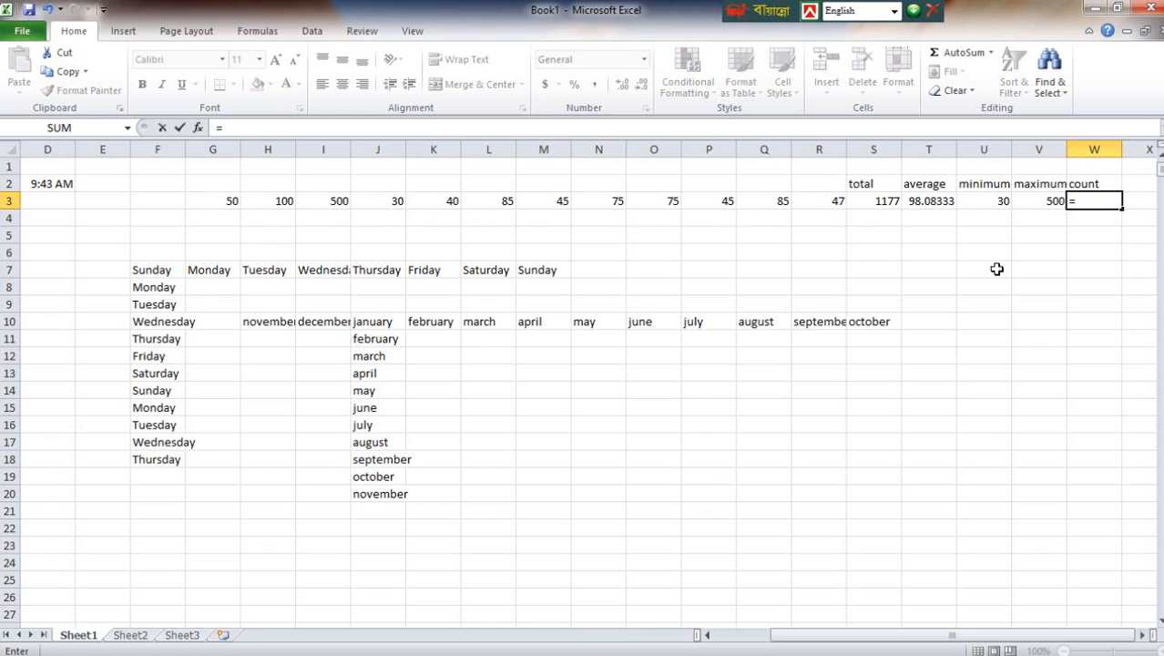
pyautogui.write('count(')
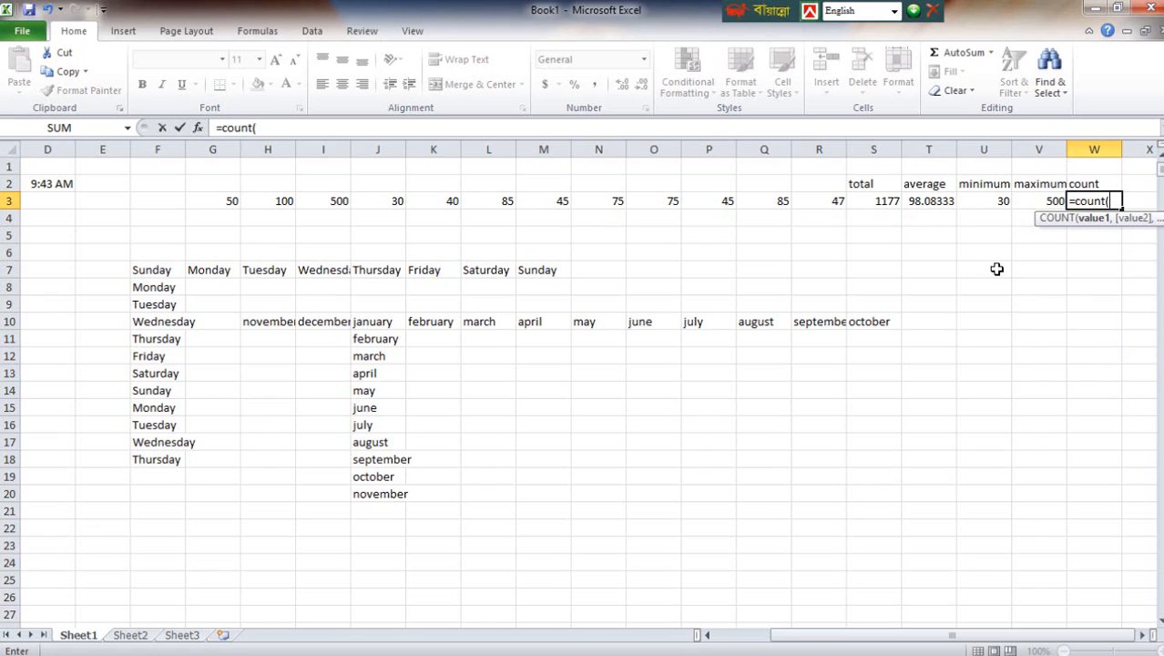
pyautogui.click(219, 203)
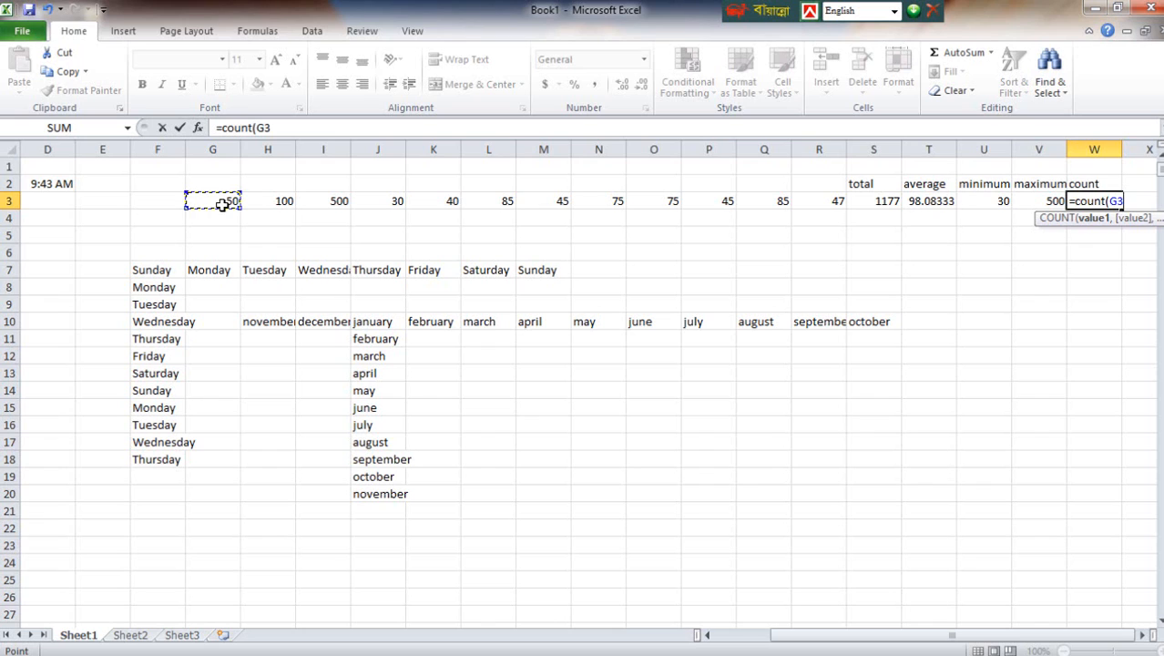
pyautogui.press('F8')
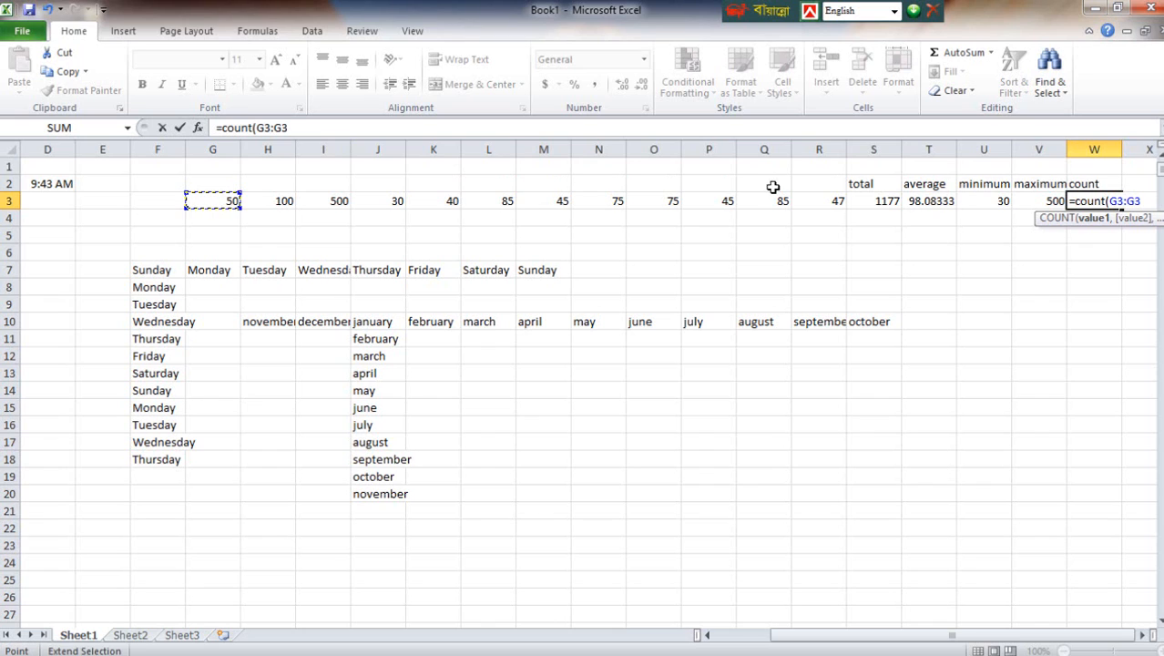
pyautogui.click(826, 197)
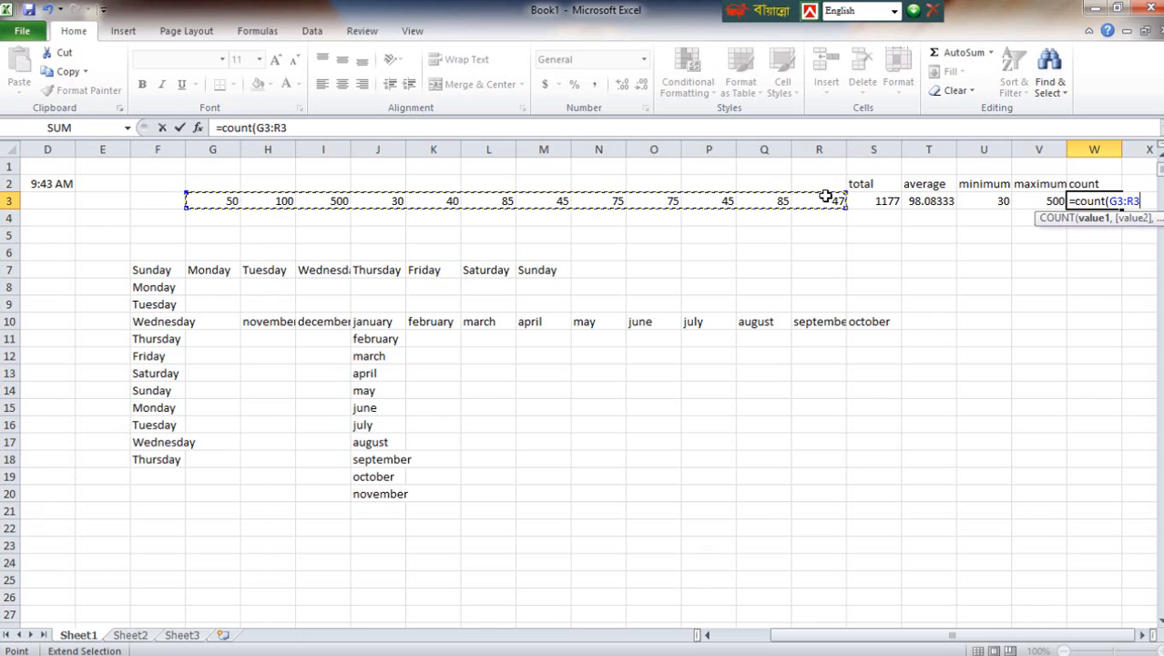
pyautogui.write(')')
pyautogui.press('Return')
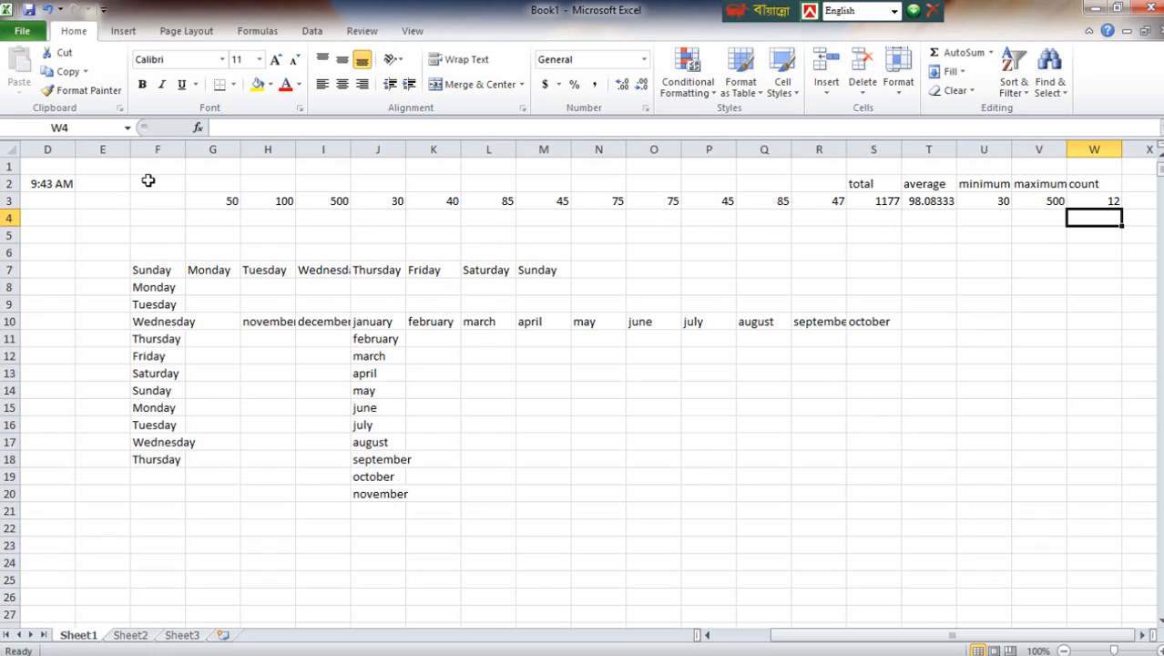
# Enter the heading blood group in cell E1 and break it onto two lines within the cell
pyautogui.click(91, 169)
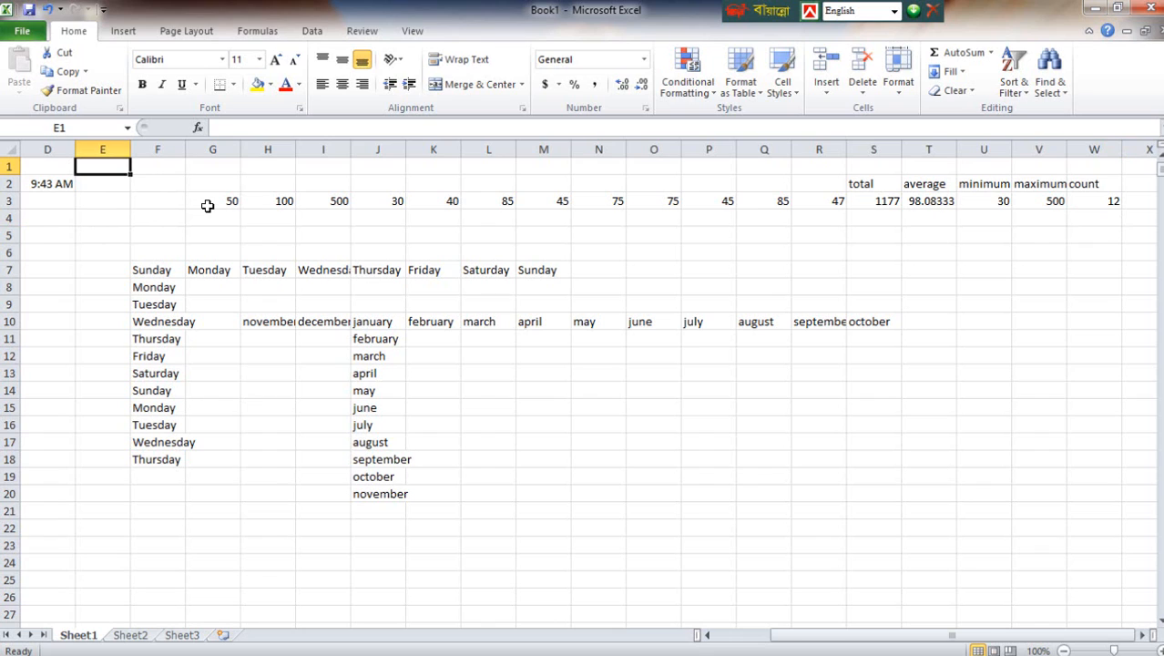
pyautogui.write('b')
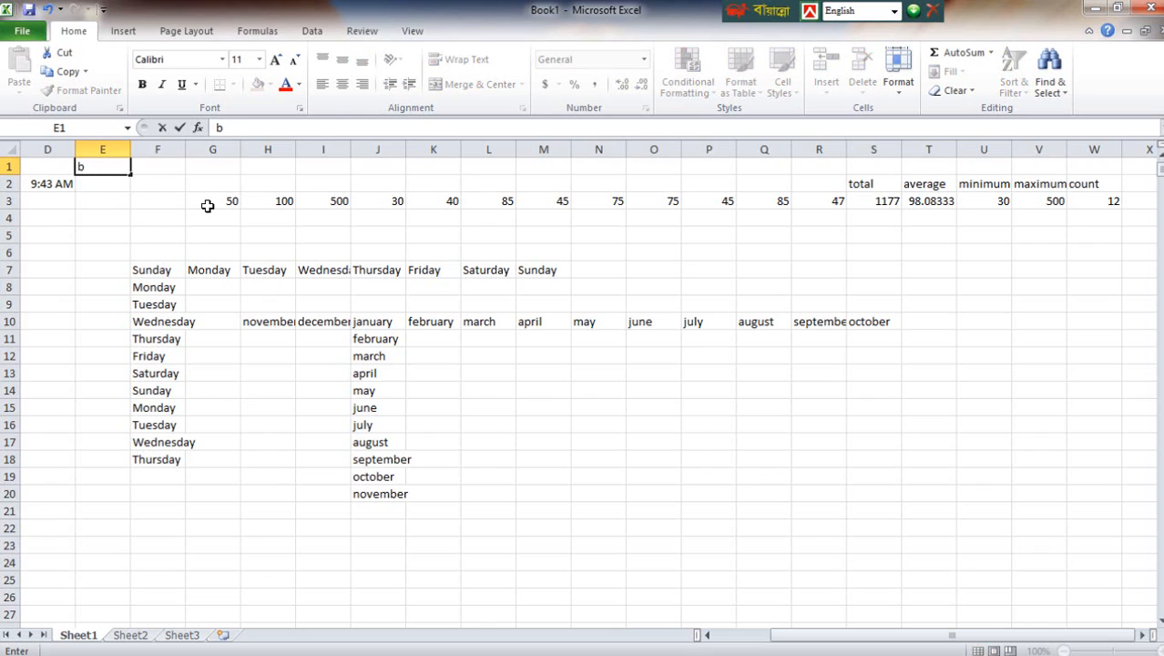
pyautogui.write('lood group')
pyautogui.click(116, 202)
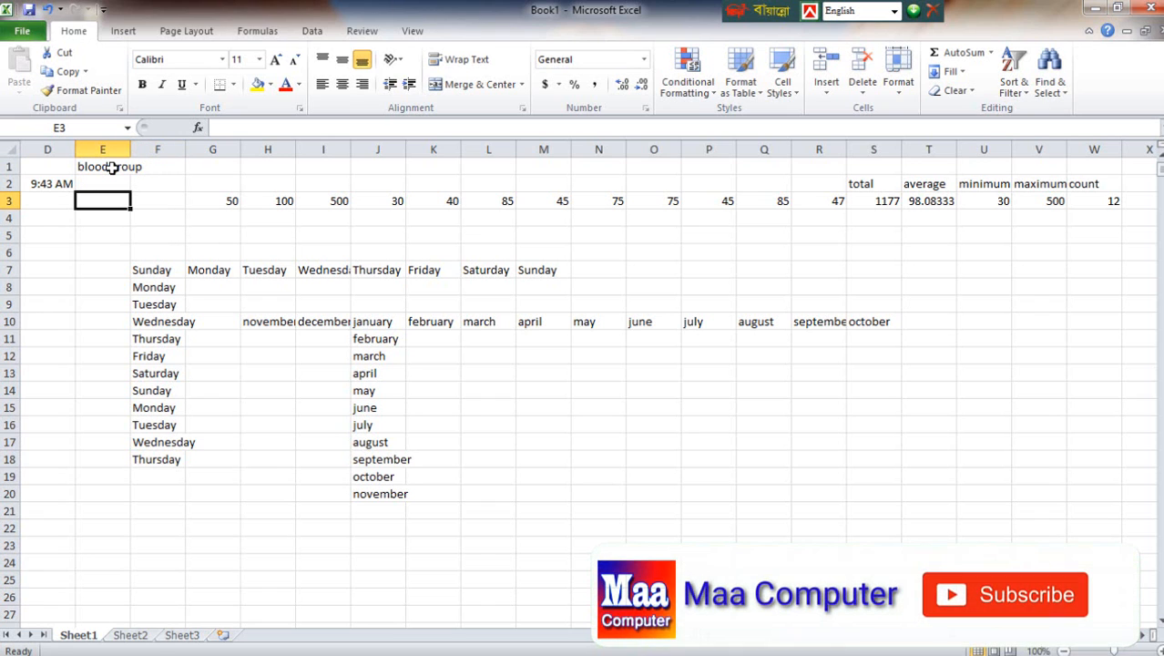
pyautogui.click(110, 167)
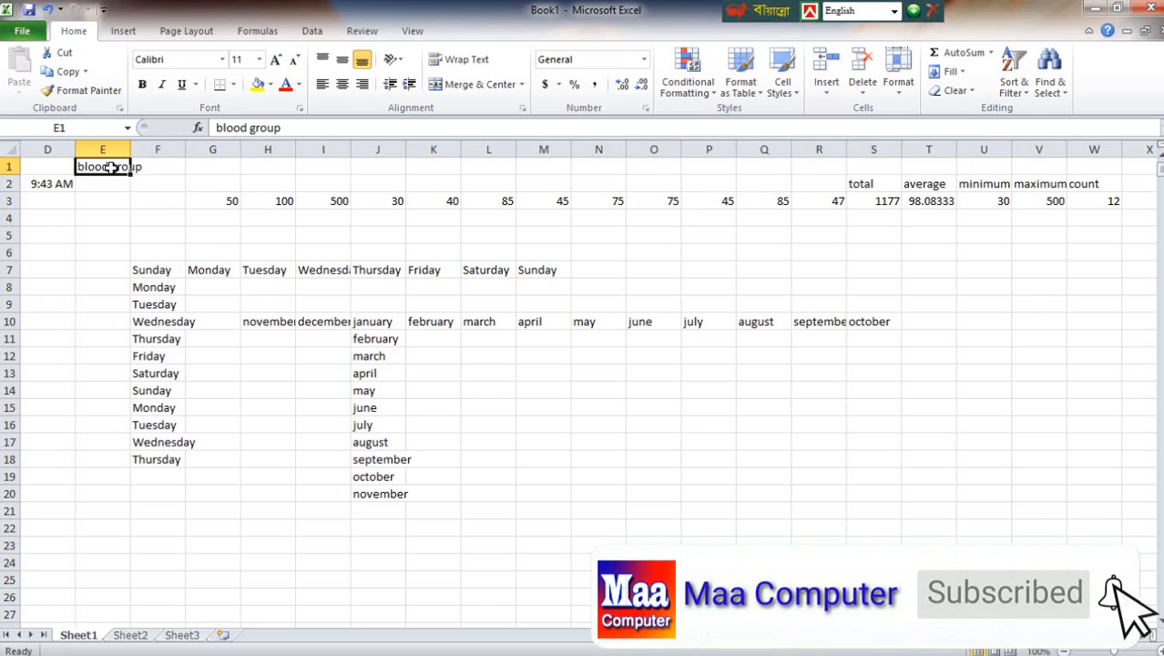
pyautogui.doubleClick(109, 167)
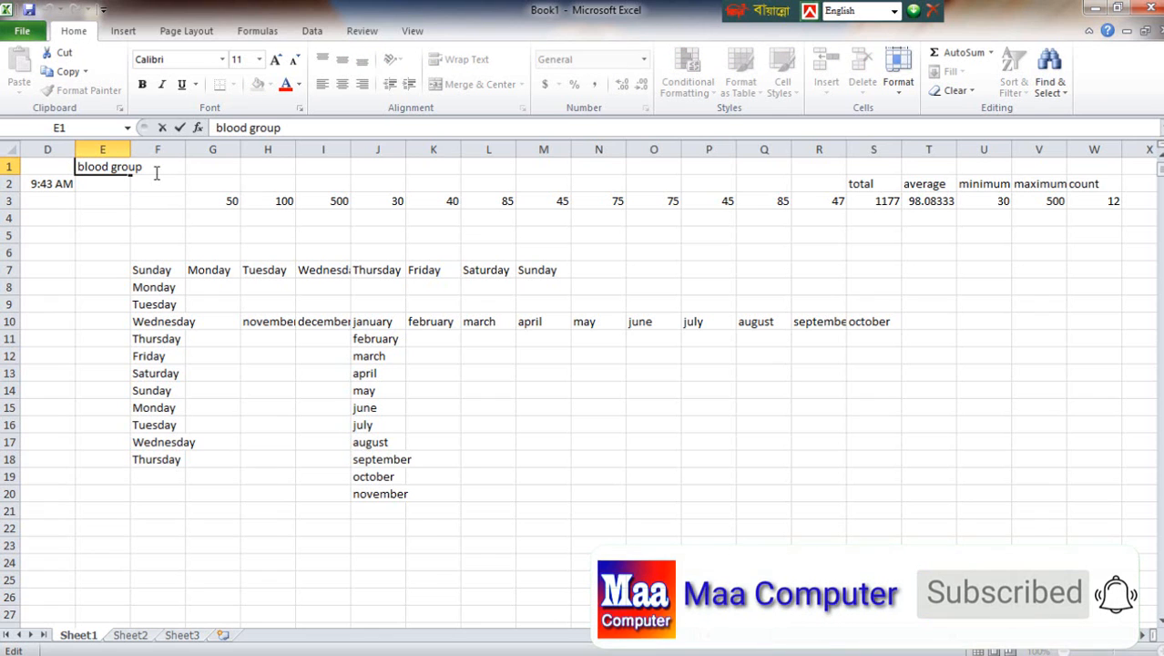
pyautogui.hotkey('alt', 'Return')
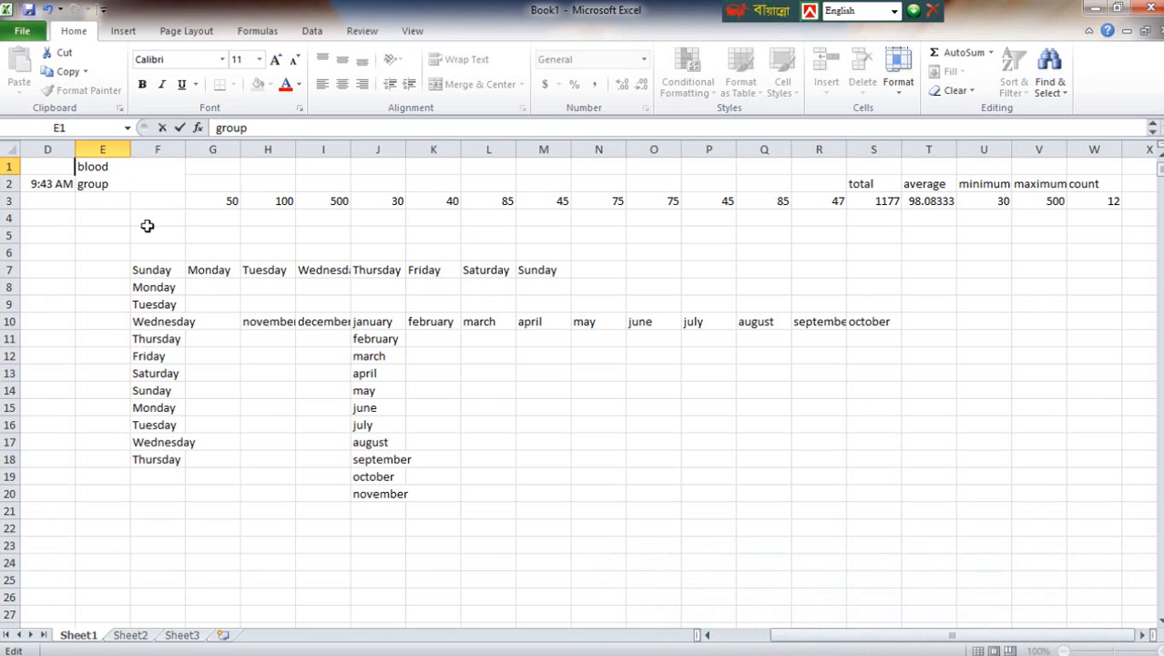
pyautogui.click(119, 234)
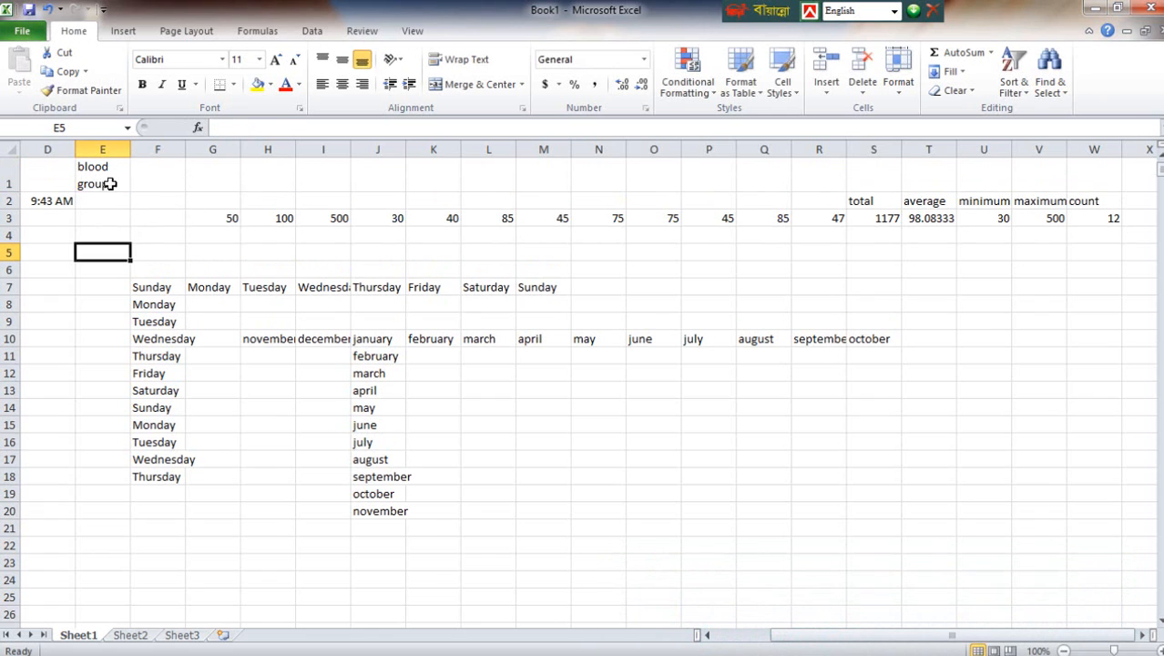
# Enter the heading fathers name in cell F1, with a line break placing name on the second line
pyautogui.click(161, 175)
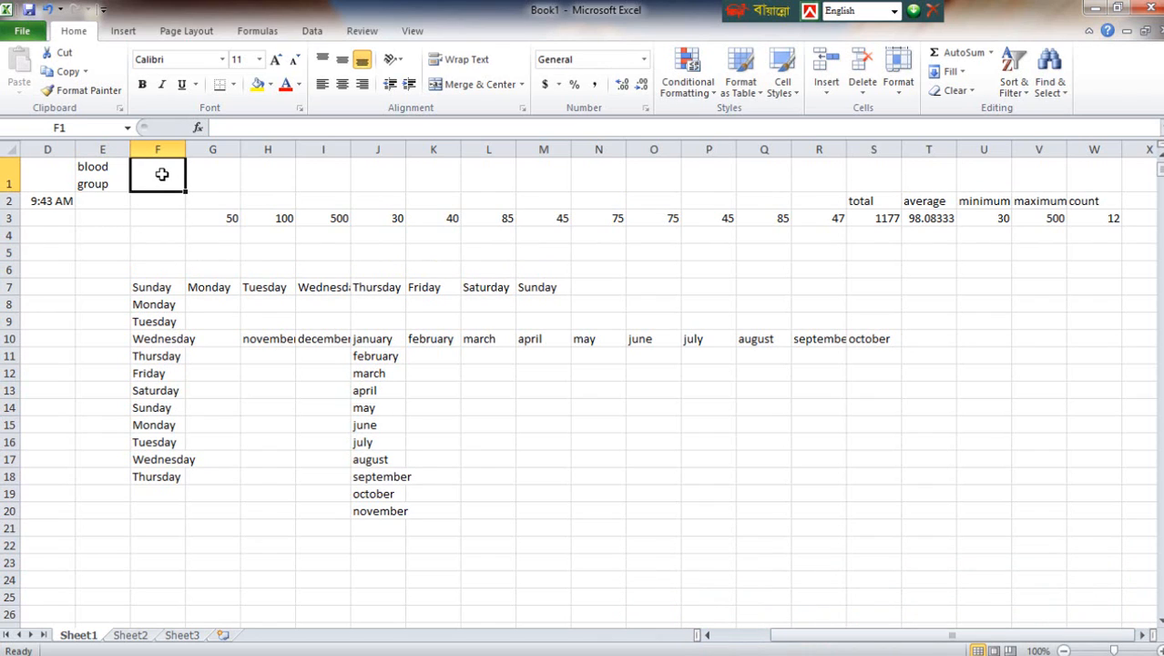
pyautogui.write('fath')
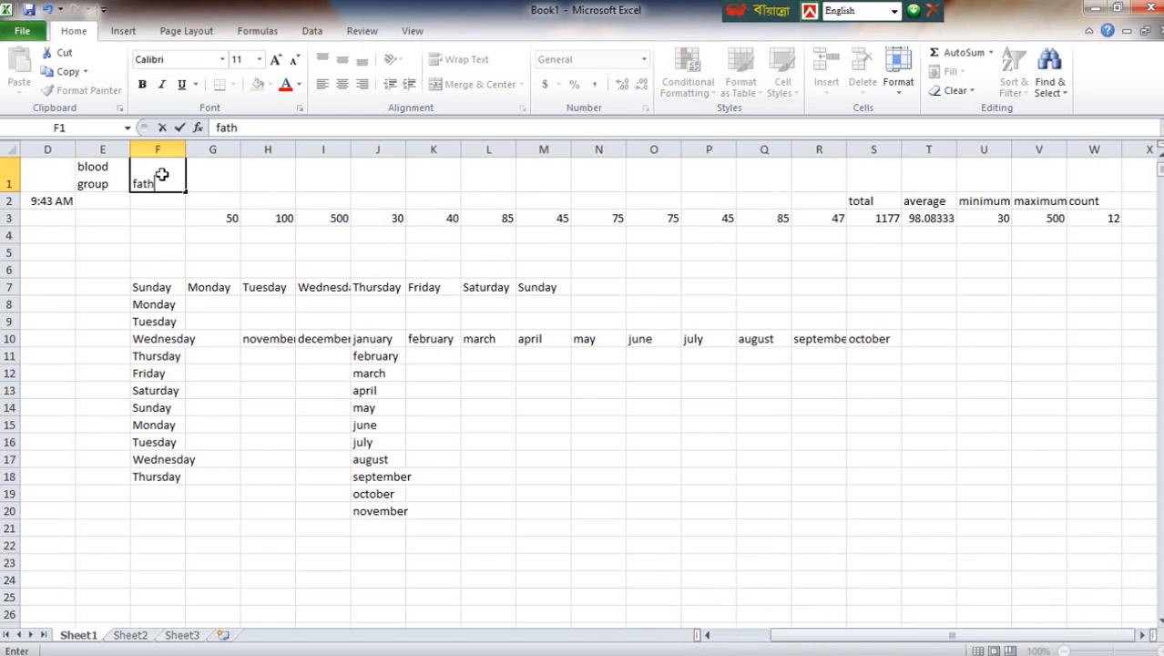
pyautogui.write('ers name')
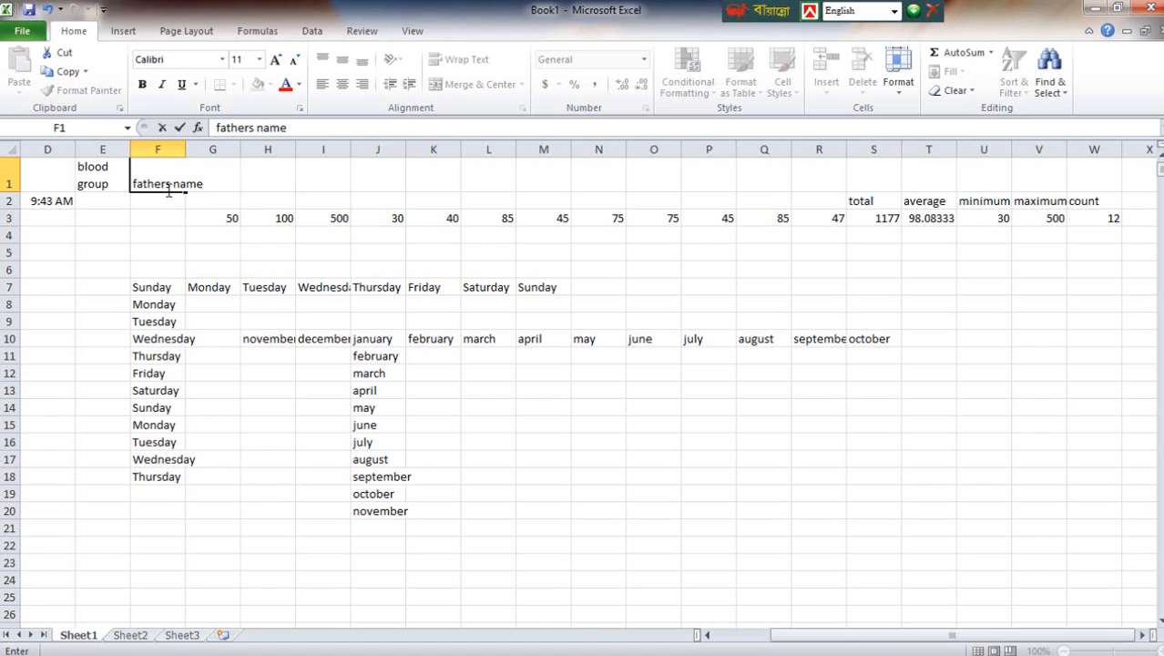
pyautogui.click(171, 185)
pyautogui.hotkey('alt', 'Return')
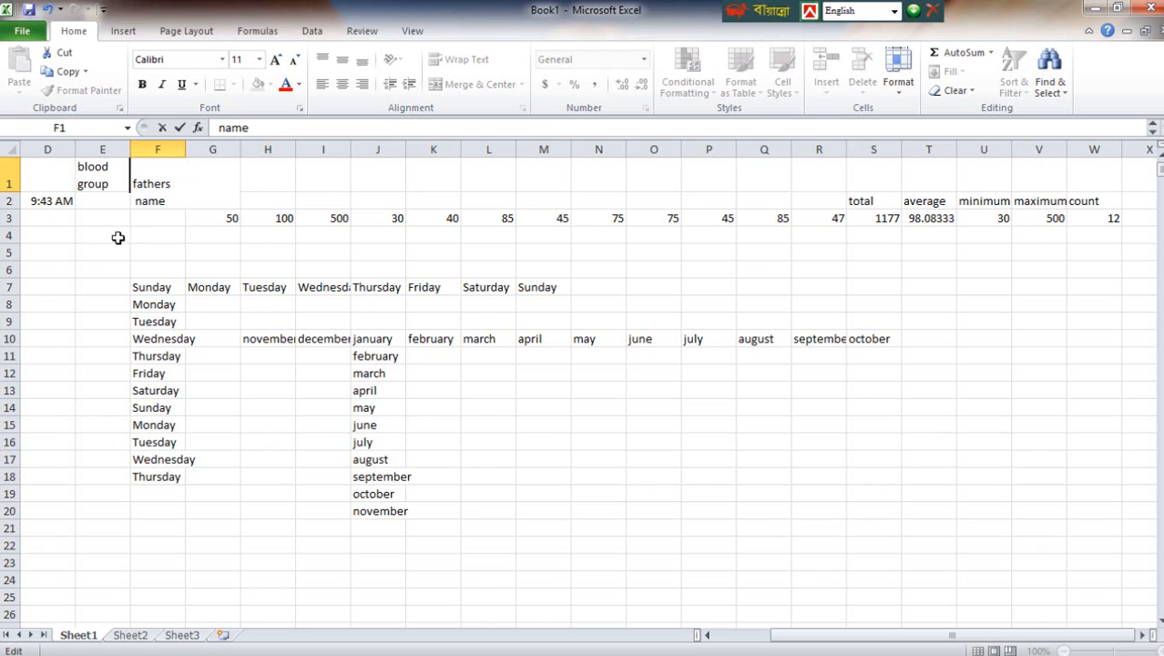
pyautogui.click(89, 271)
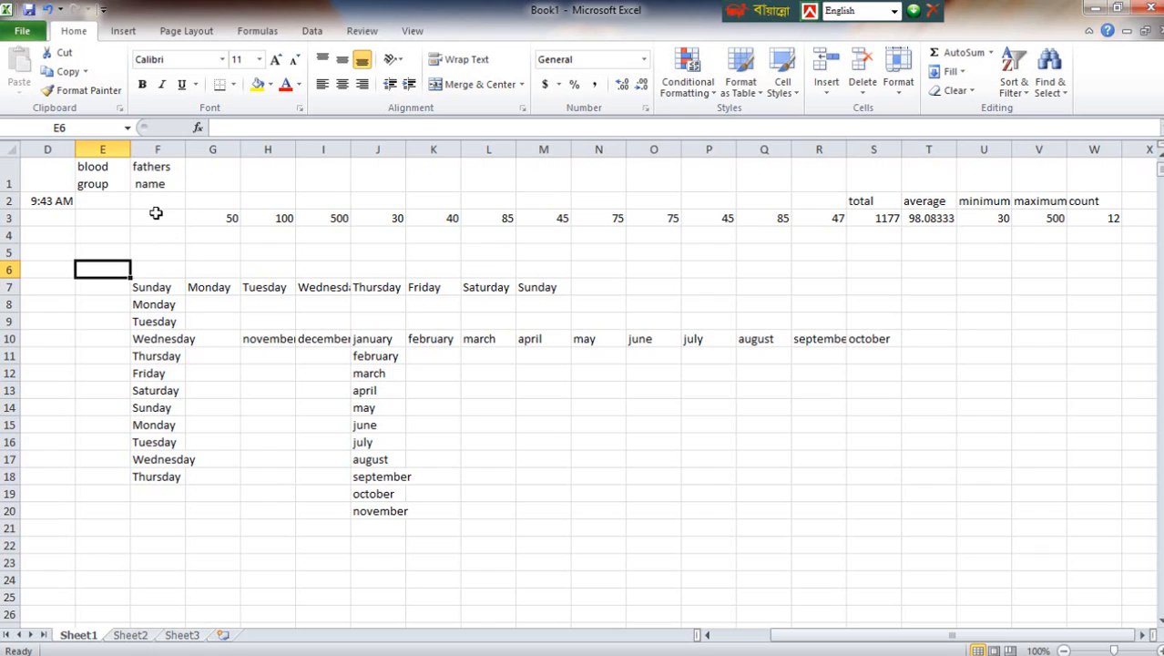
# List the blood groups A+, A-, AB+ and AB- down cells W9 to W12
pyautogui.click(93, 199)
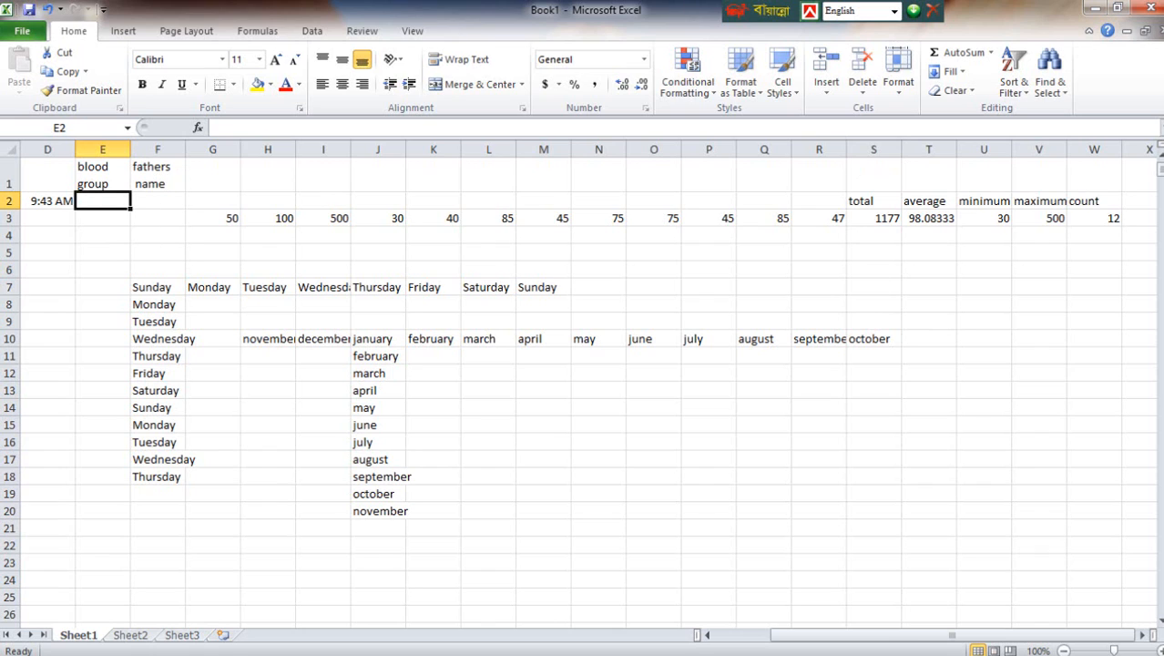
pyautogui.click(1072, 319)
pyautogui.write('a')
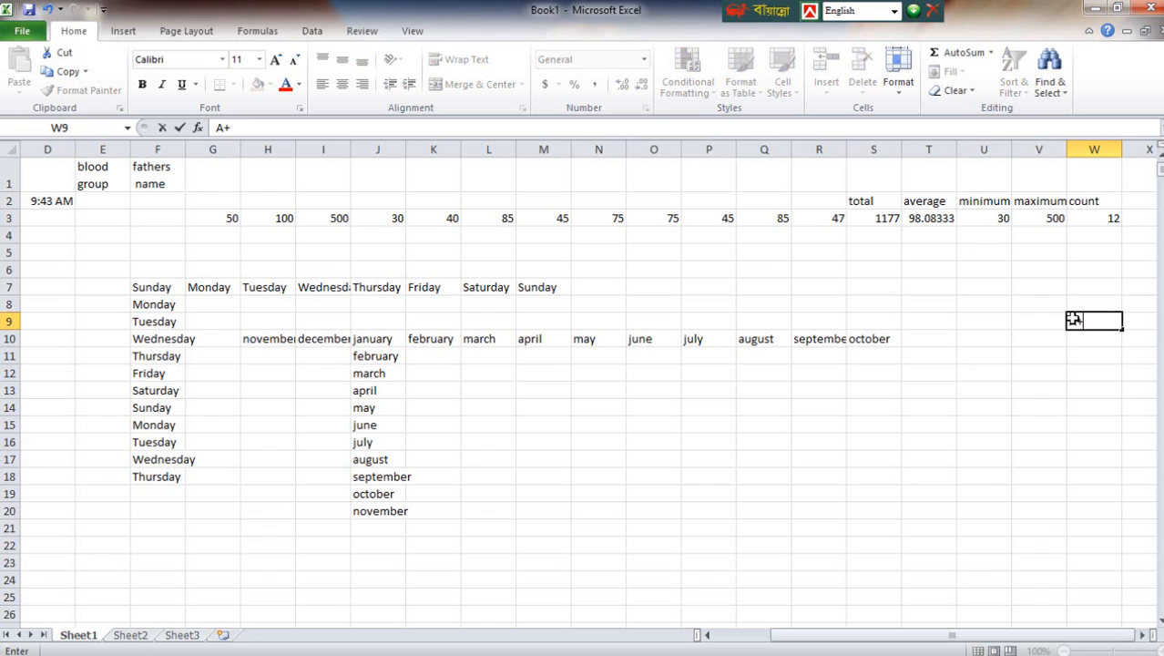
pyautogui.write('+')
pyautogui.press('Return')
pyautogui.write('a')
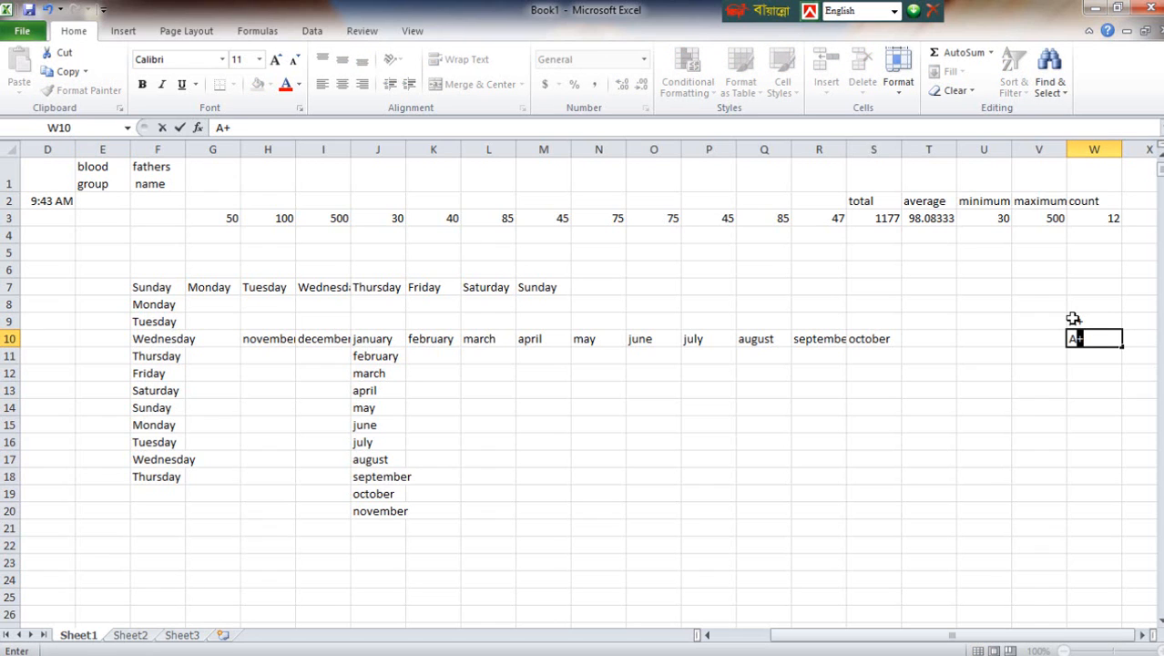
pyautogui.write('-A')
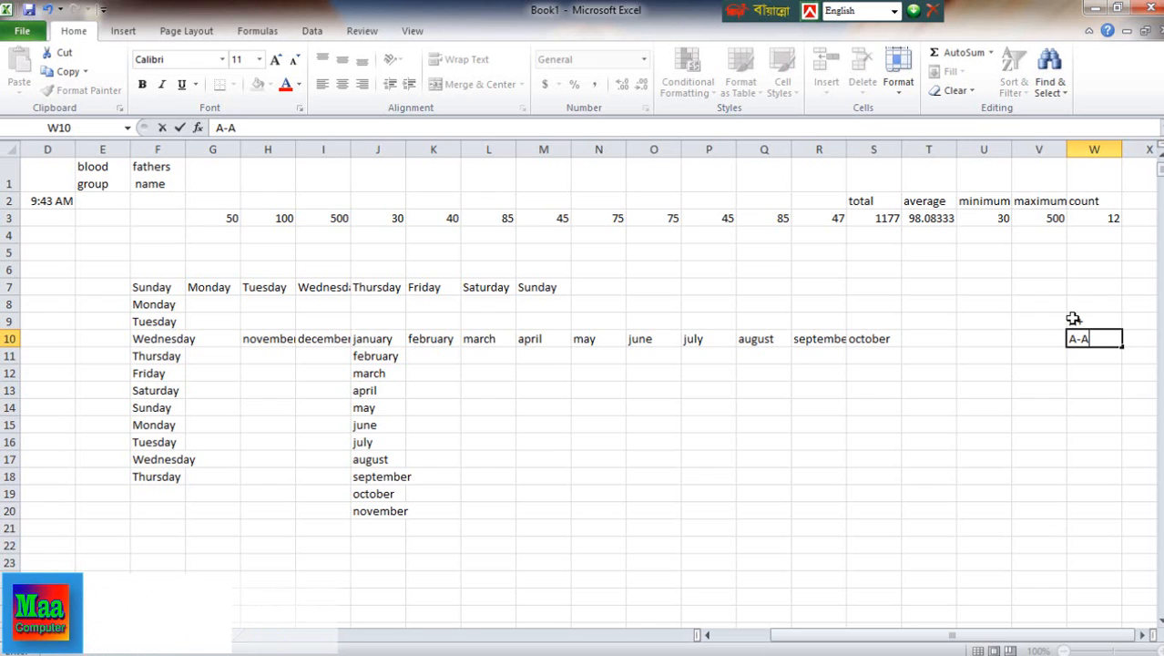
pyautogui.press('BackSpace')
pyautogui.press('Return')
pyautogui.write('AB')
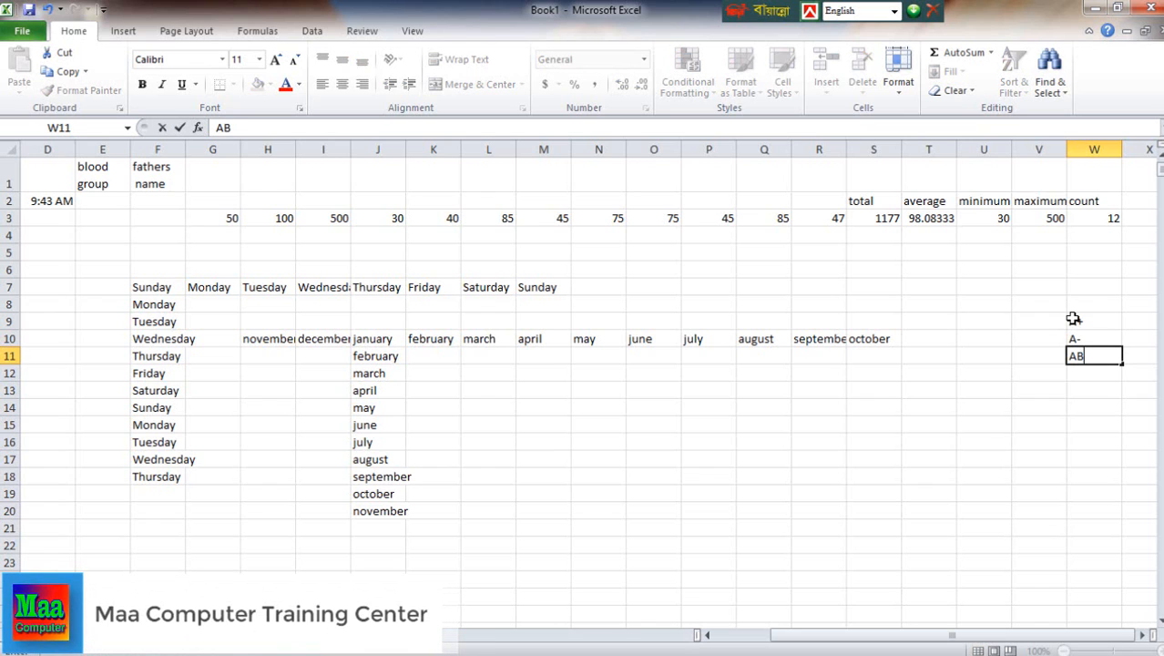
pyautogui.write('+')
pyautogui.press('Return')
pyautogui.write('AB')
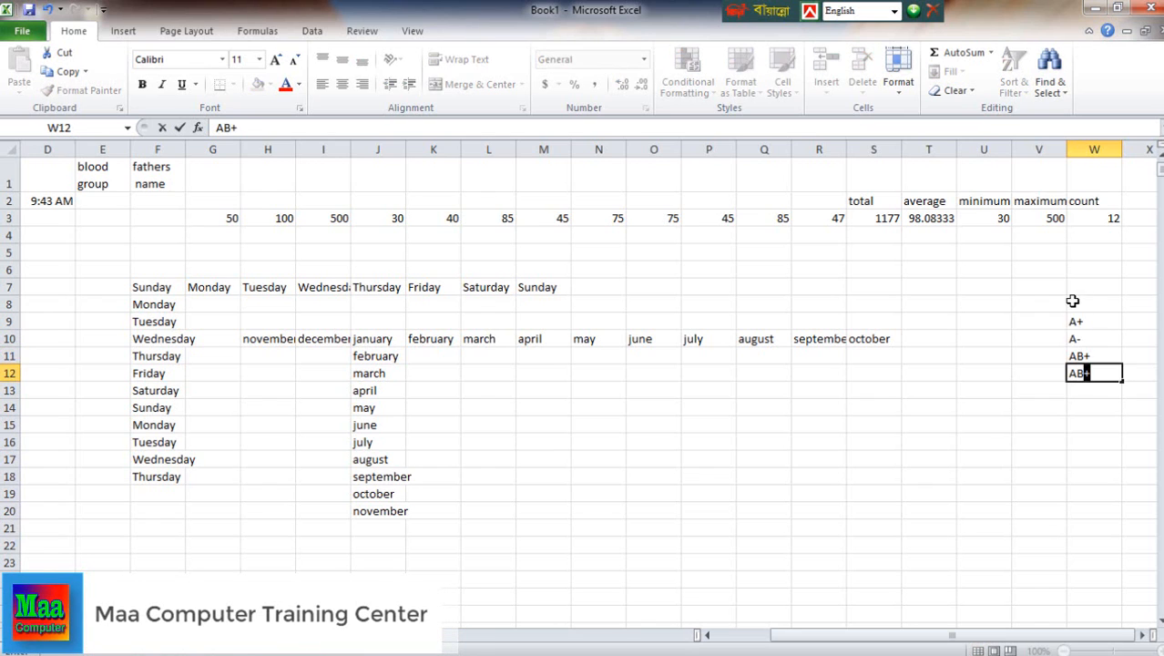
pyautogui.write('-')
pyautogui.press('Return')
# Continue the blood group list with O+, O-, B+ and B- in cells W13 to W16
pyautogui.write('O+')
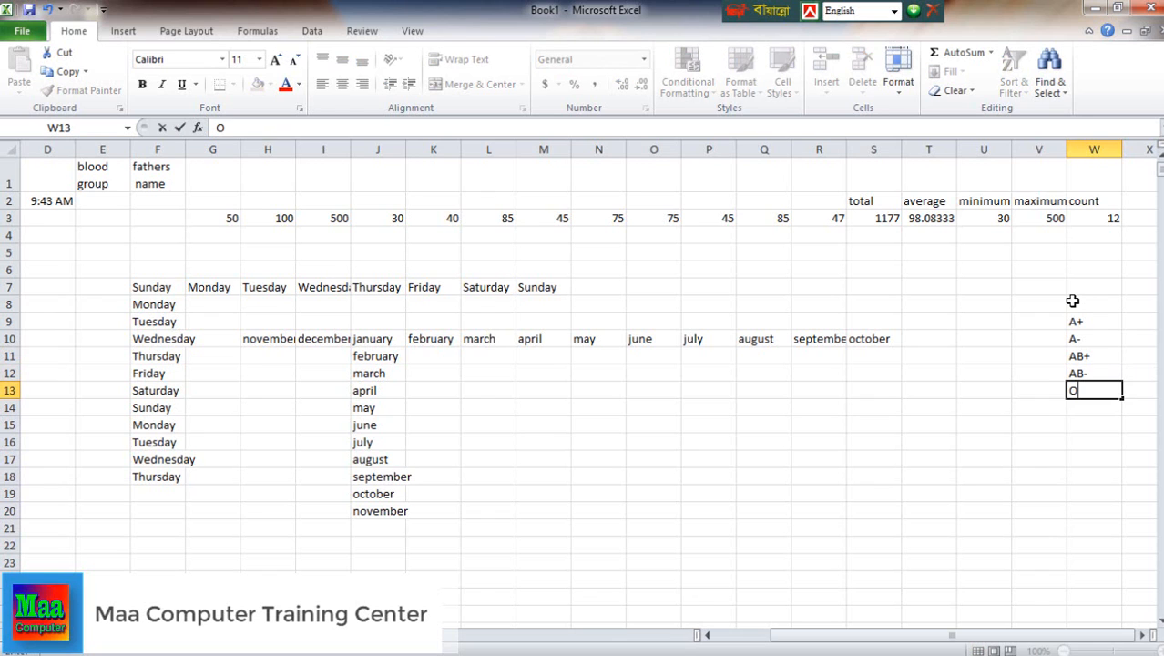
pyautogui.press('Return')
pyautogui.write('A')
pyautogui.press('BackSpace')
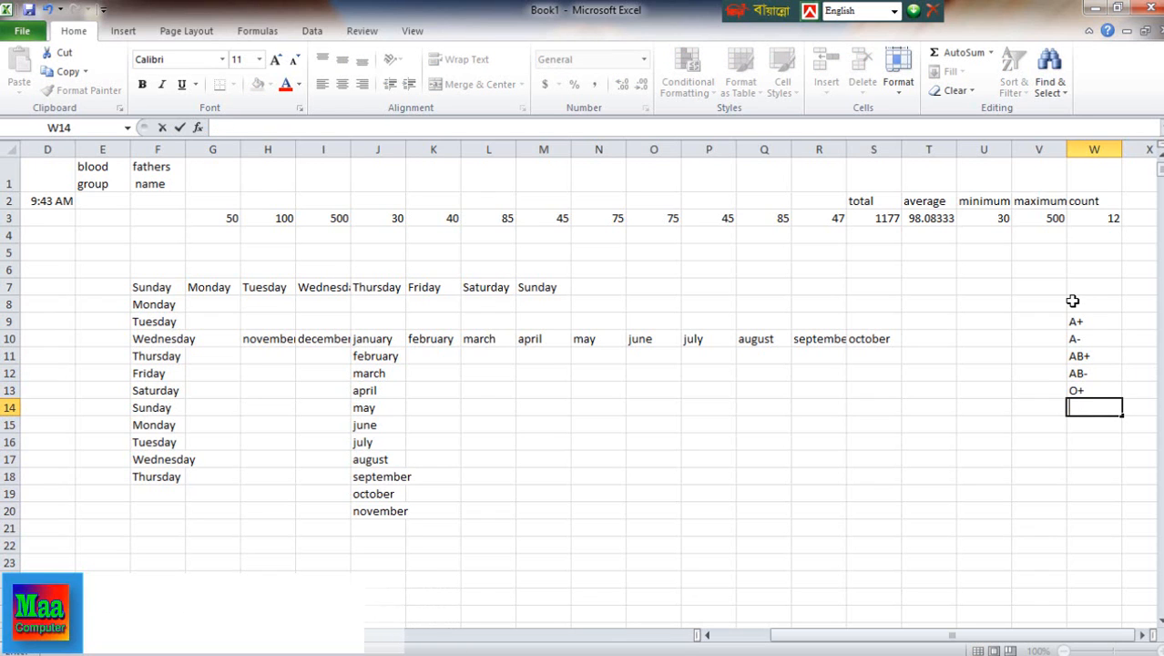
pyautogui.write('O-')
pyautogui.press('Return')
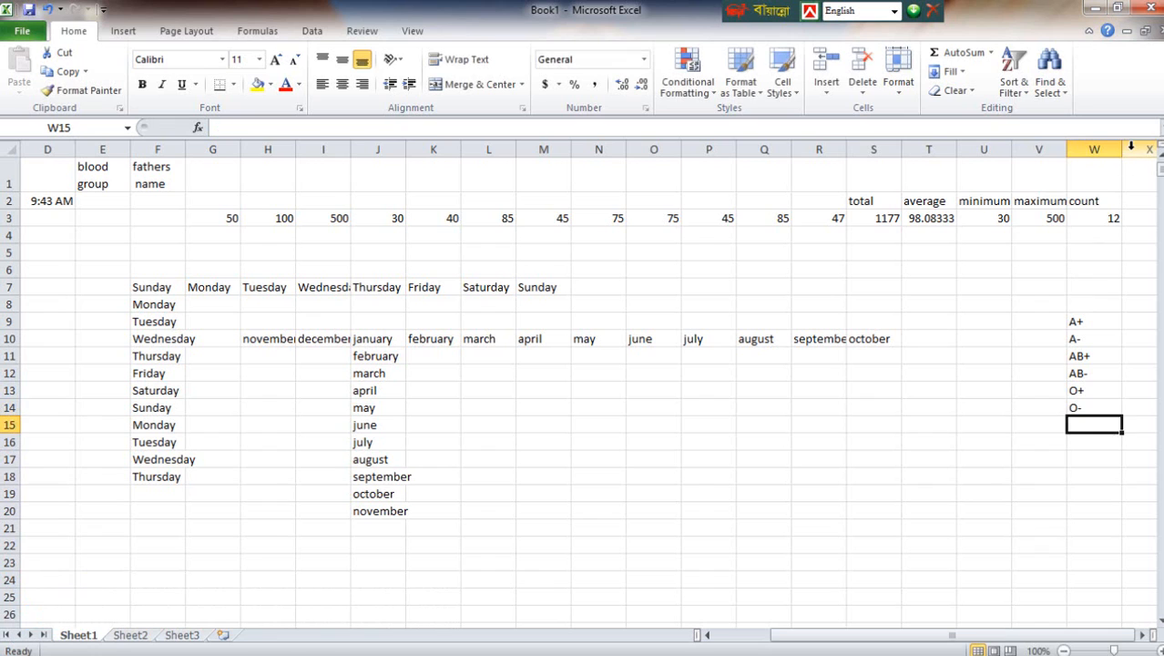
pyautogui.write('A')
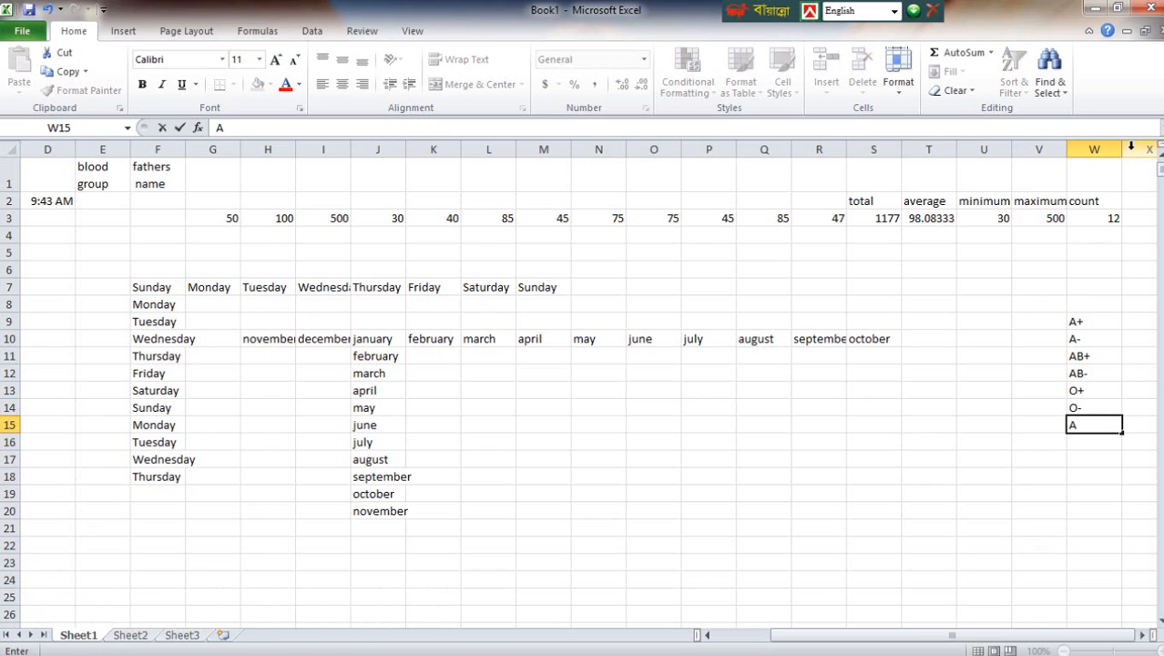
pyautogui.write('B+')
pyautogui.press('Return')
pyautogui.write('B-')
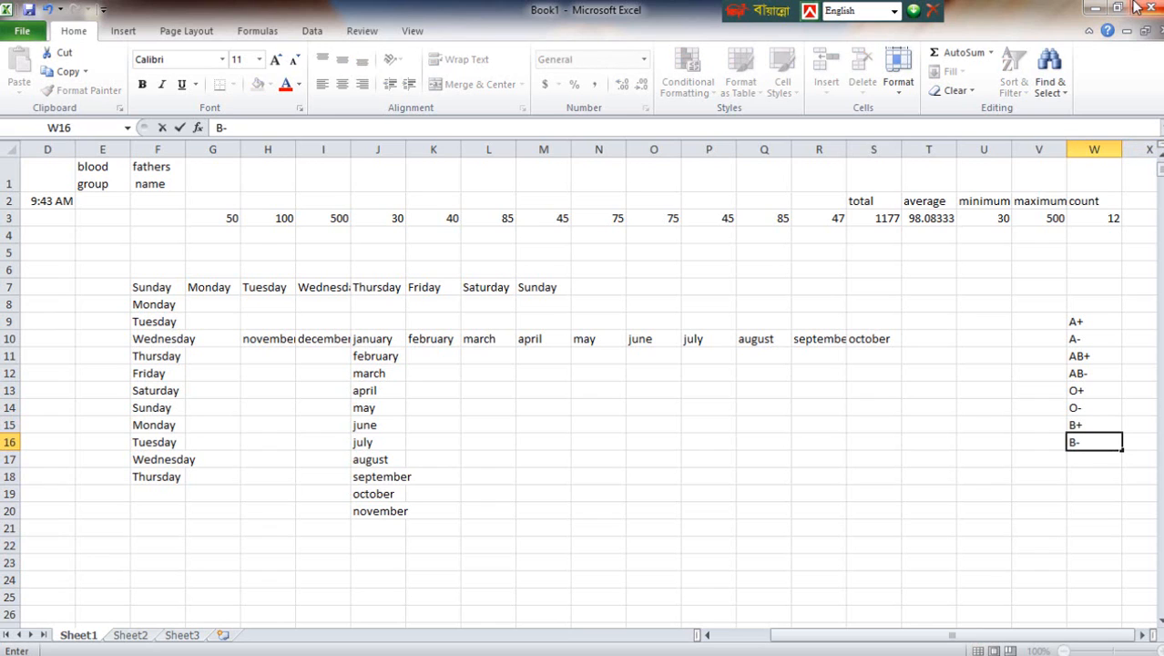
pyautogui.click(972, 511)
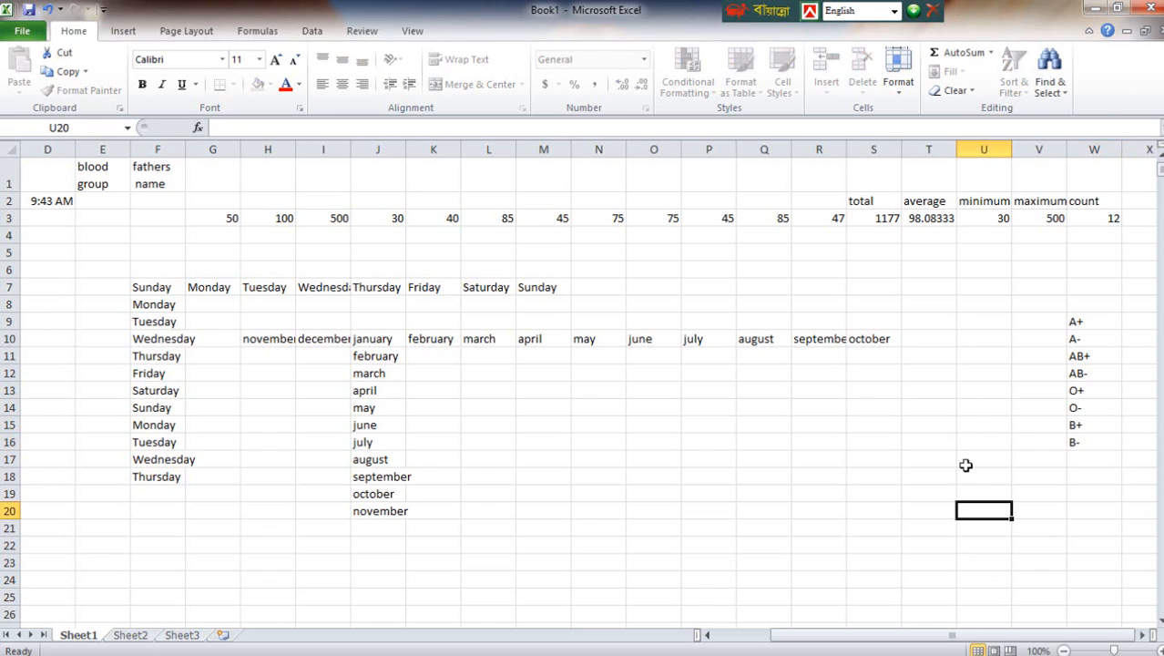
pyautogui.click(97, 202)
pyautogui.click(99, 222)
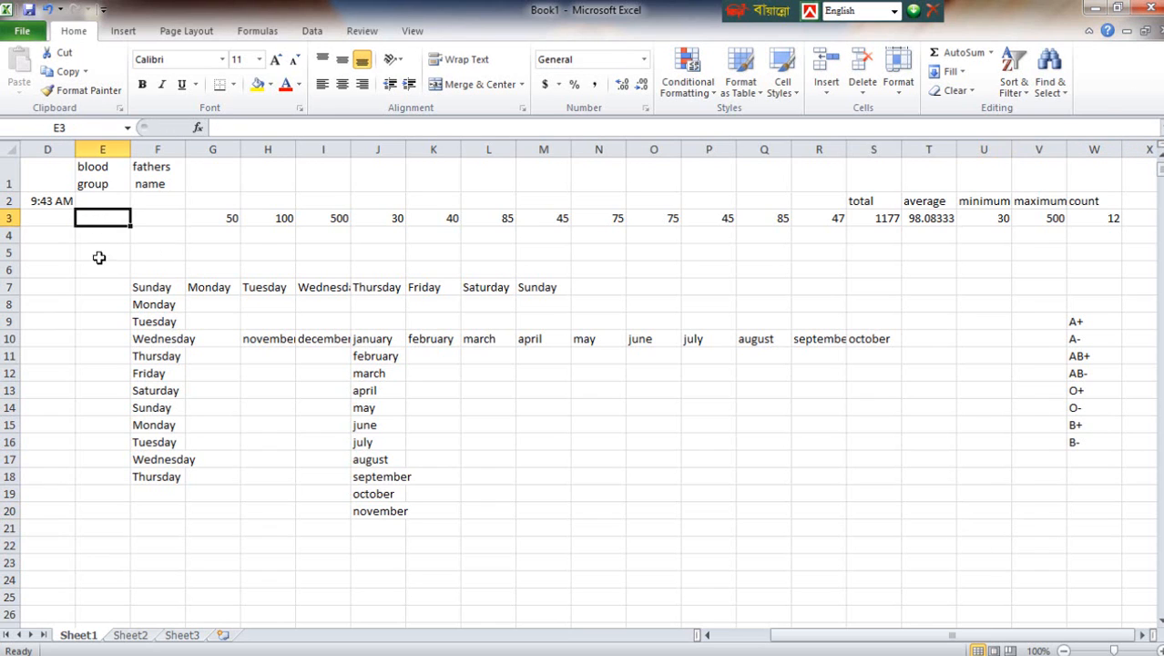
pyautogui.click(100, 268)
pyautogui.click(110, 204)
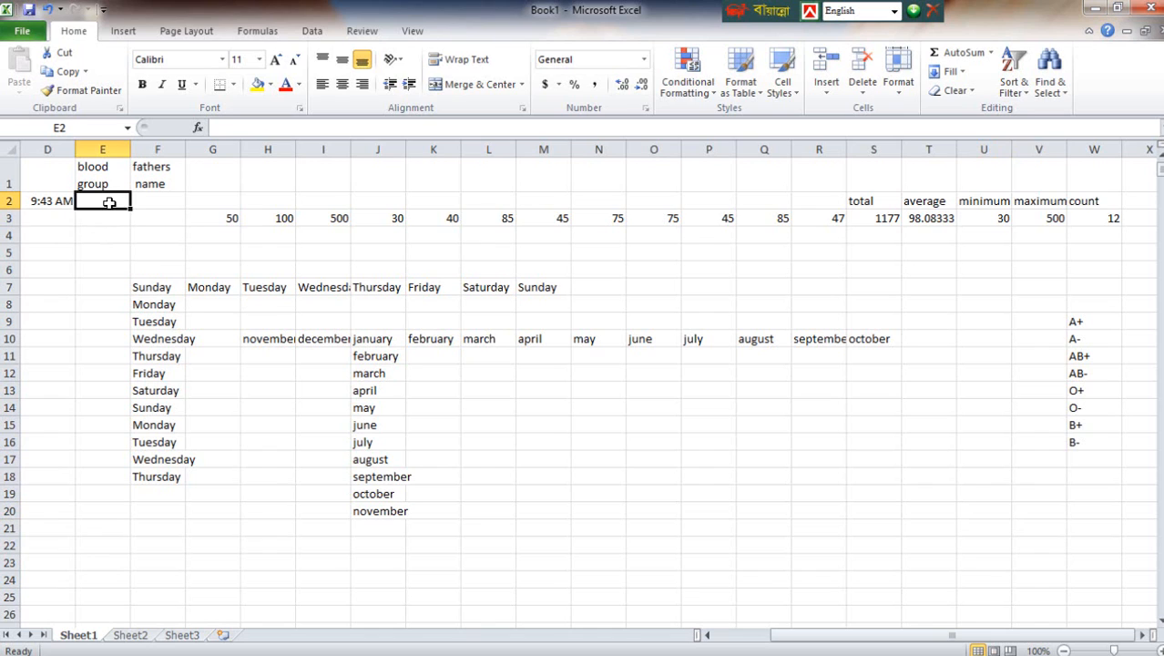
pyautogui.click(104, 234)
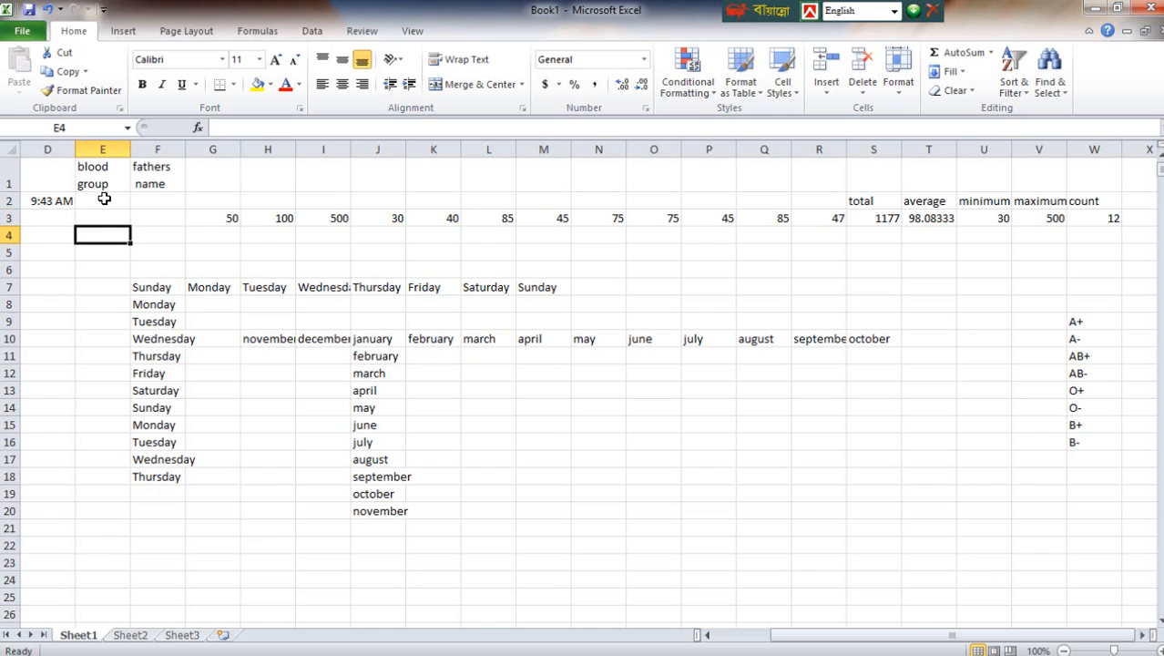
pyautogui.click(104, 199)
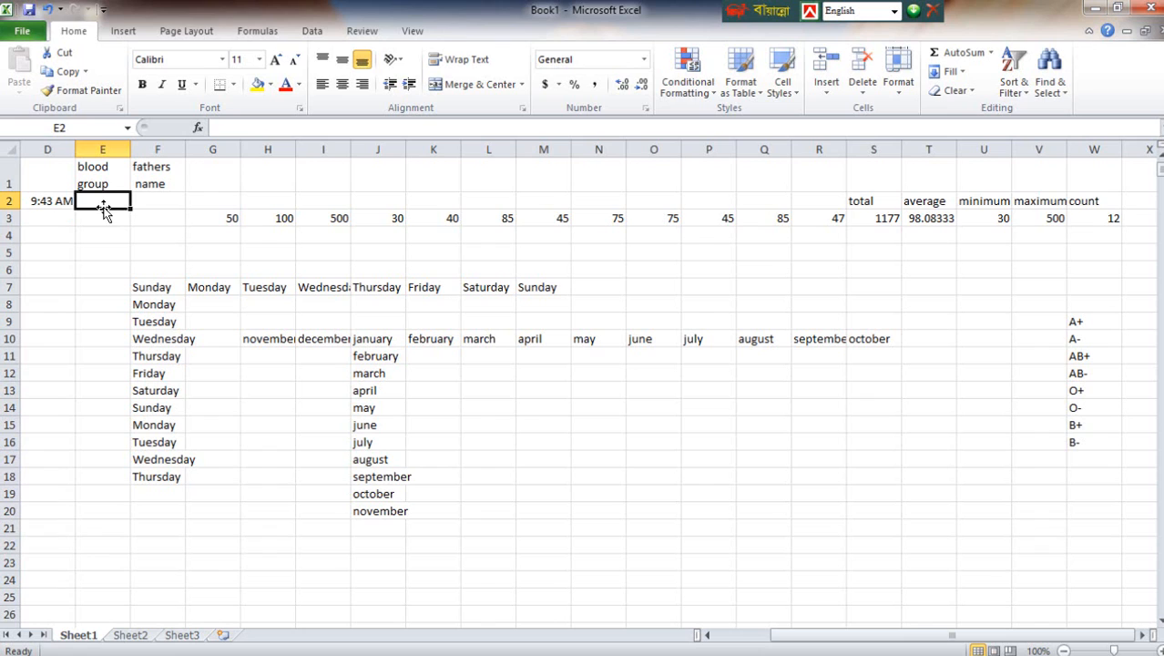
# Start data validation on cell E2 below the blood group heading and allow only values from a List
pyautogui.click(113, 231)
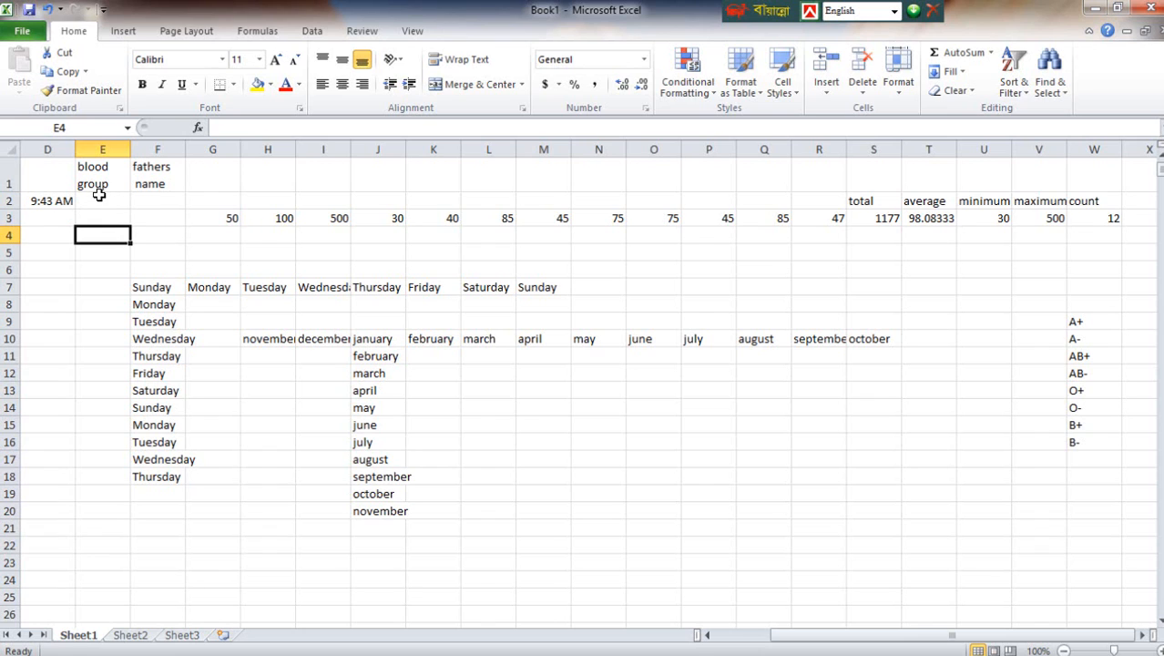
pyautogui.click(99, 199)
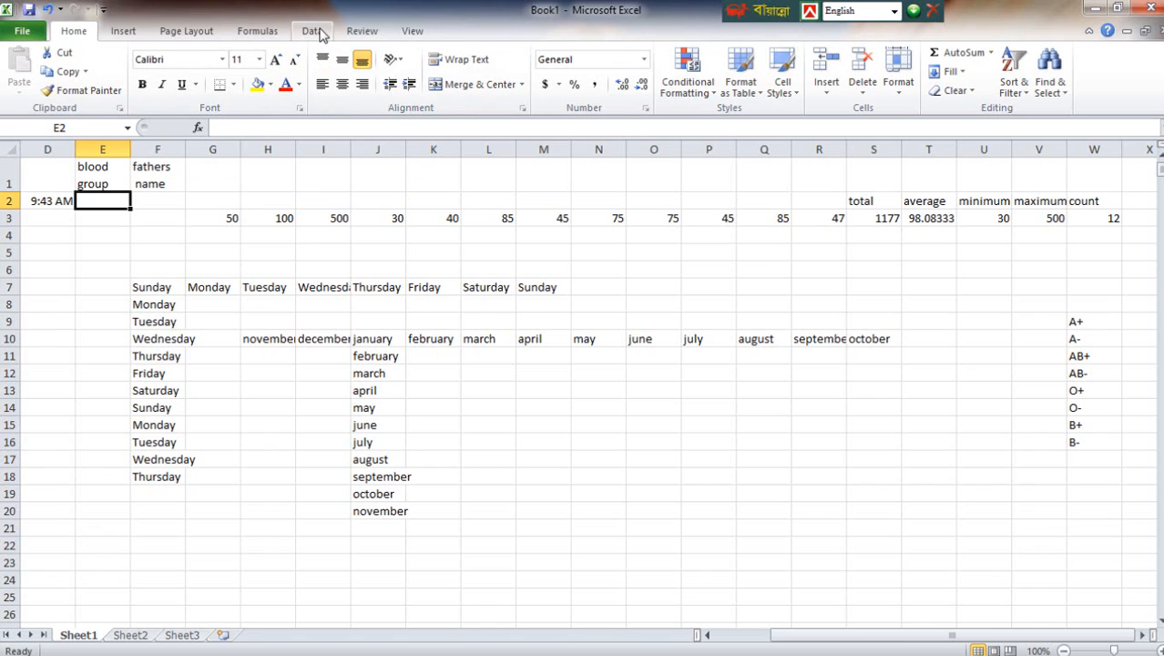
pyautogui.click(315, 31)
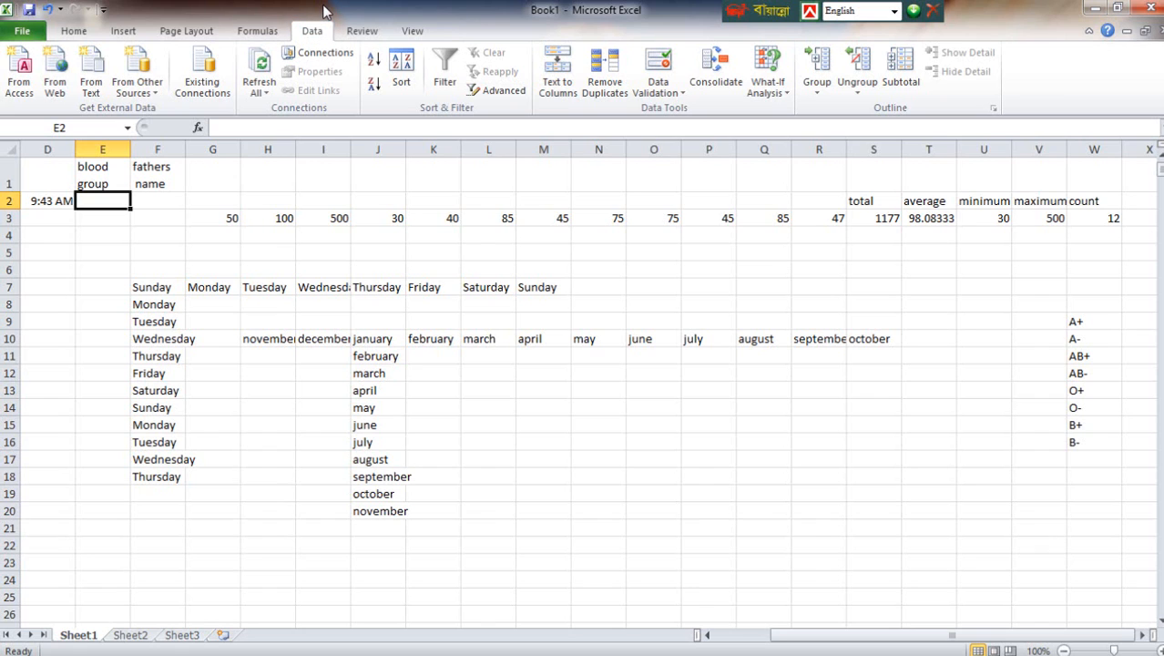
pyautogui.click(674, 96)
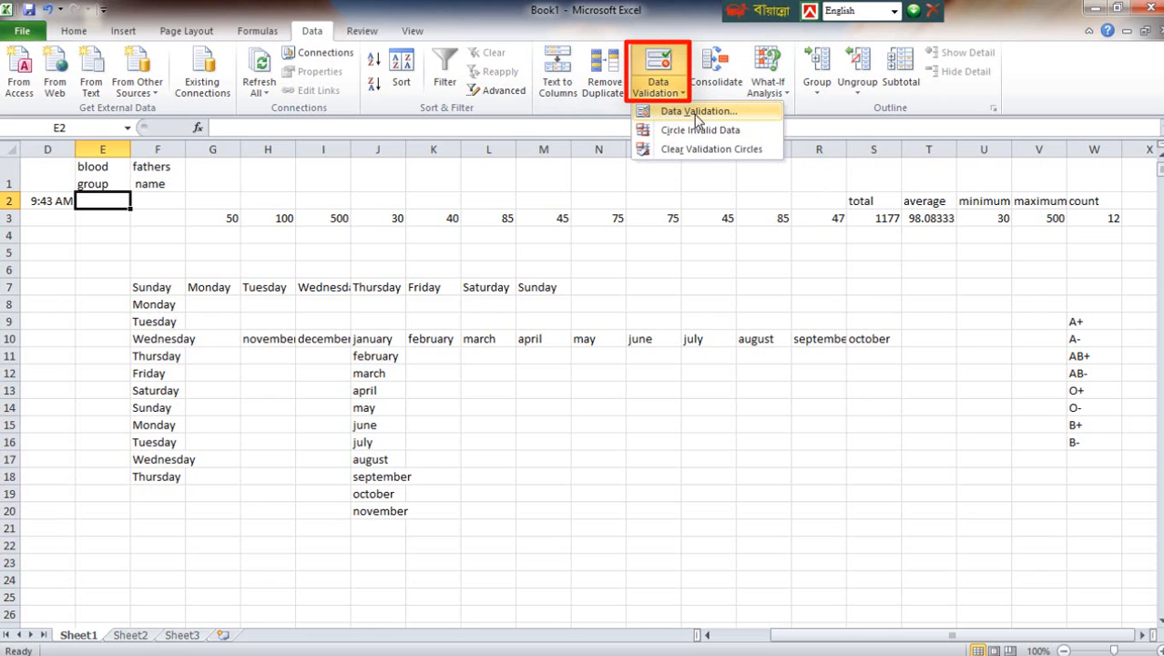
pyautogui.click(705, 113)
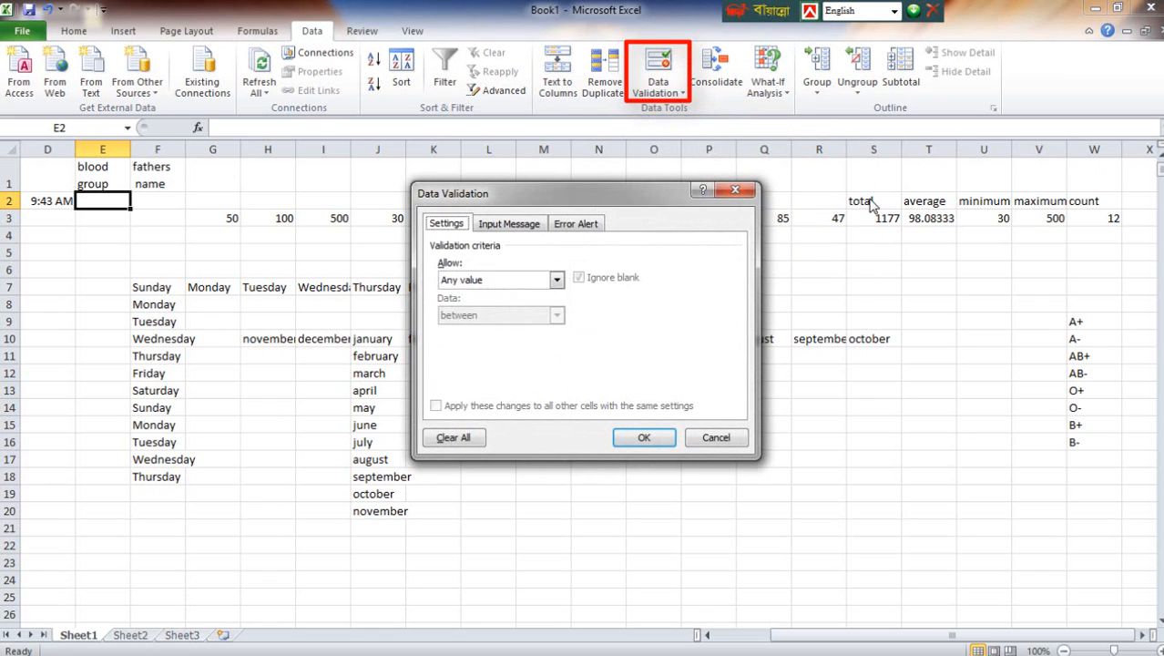
pyautogui.click(556, 280)
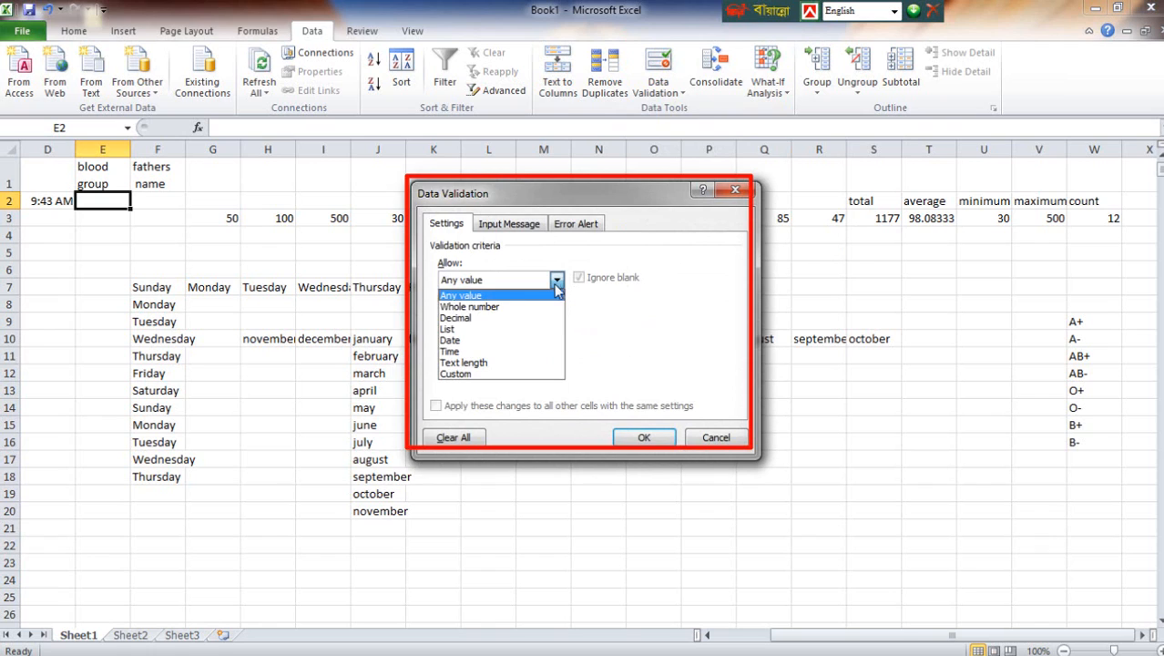
pyautogui.click(479, 330)
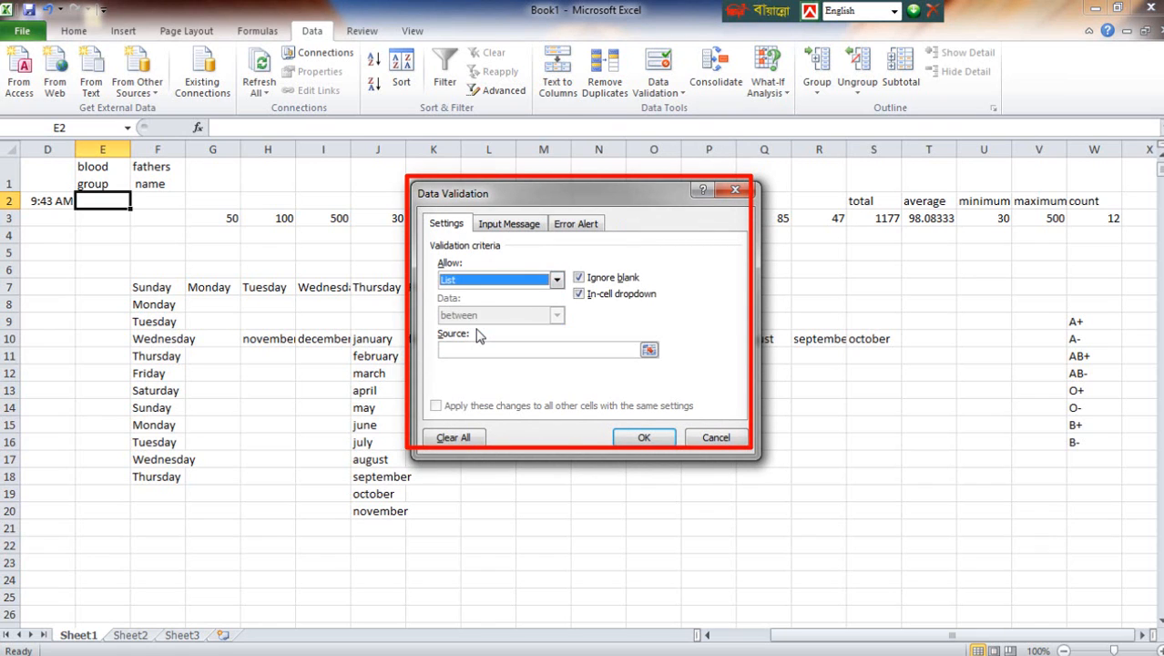
# Set the validation list's source to the blood groups in =$W$9:$W$16 and apply it to cell E2
pyautogui.click(649, 352)
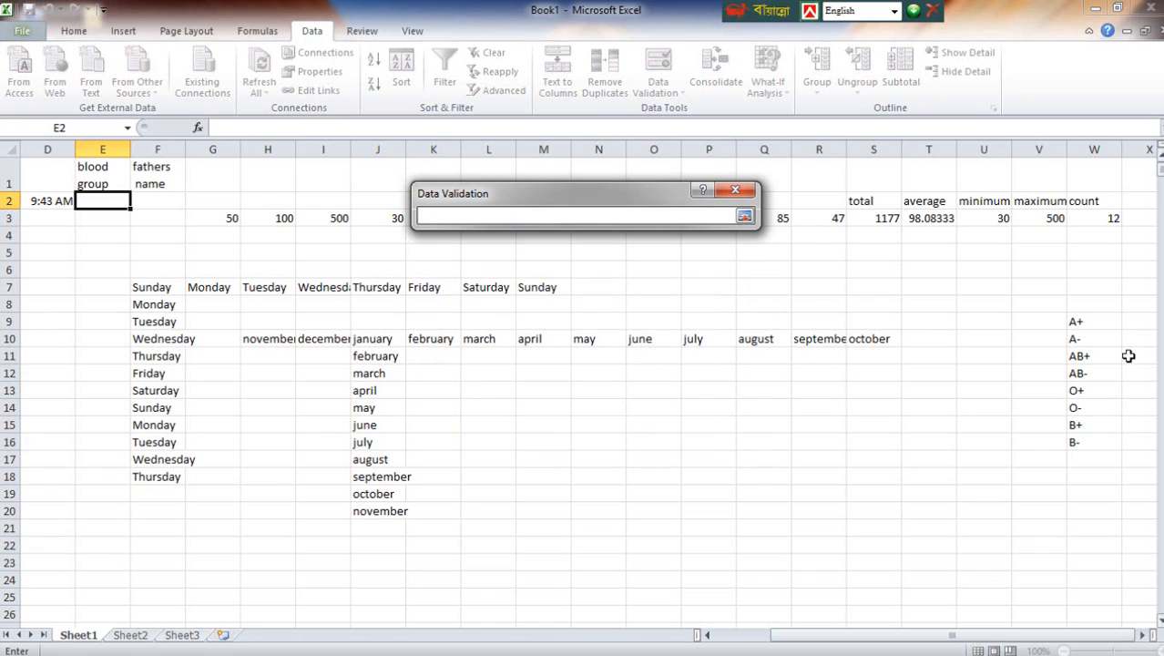
pyautogui.moveTo(1085, 321); pyautogui.dragTo(1075, 440)
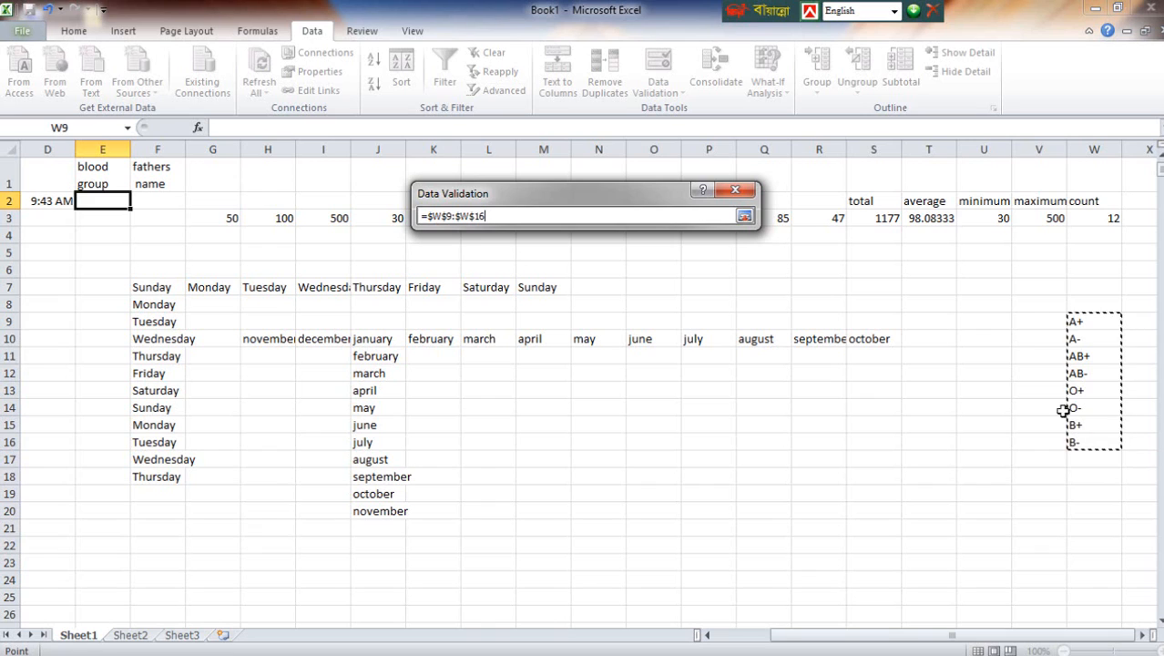
pyautogui.click(745, 217)
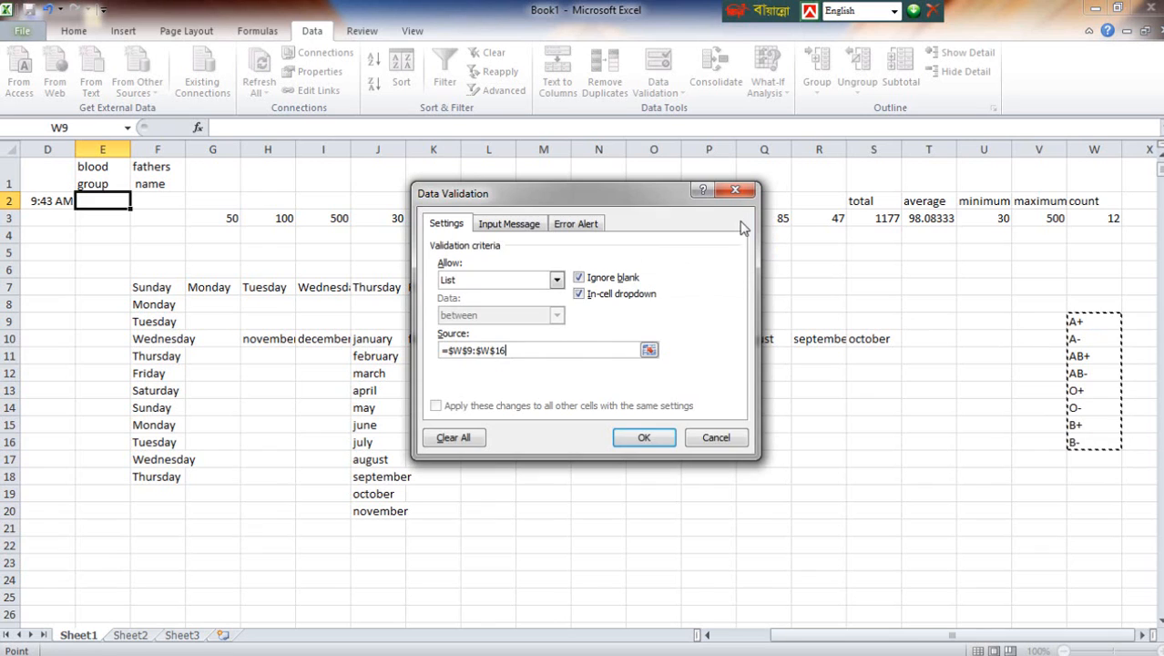
pyautogui.click(648, 439)
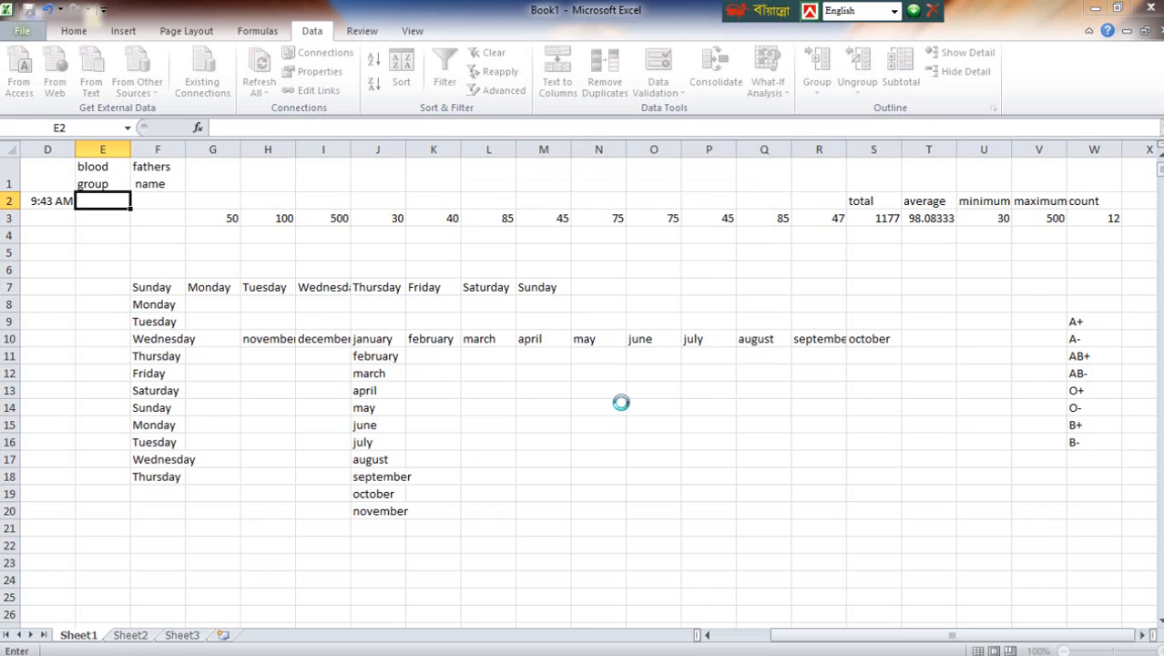
# Replace the time in D2 with the first person's name and choose A+ from the blood group dropdown in E2
pyautogui.click(91, 229)
pyautogui.click(57, 200)
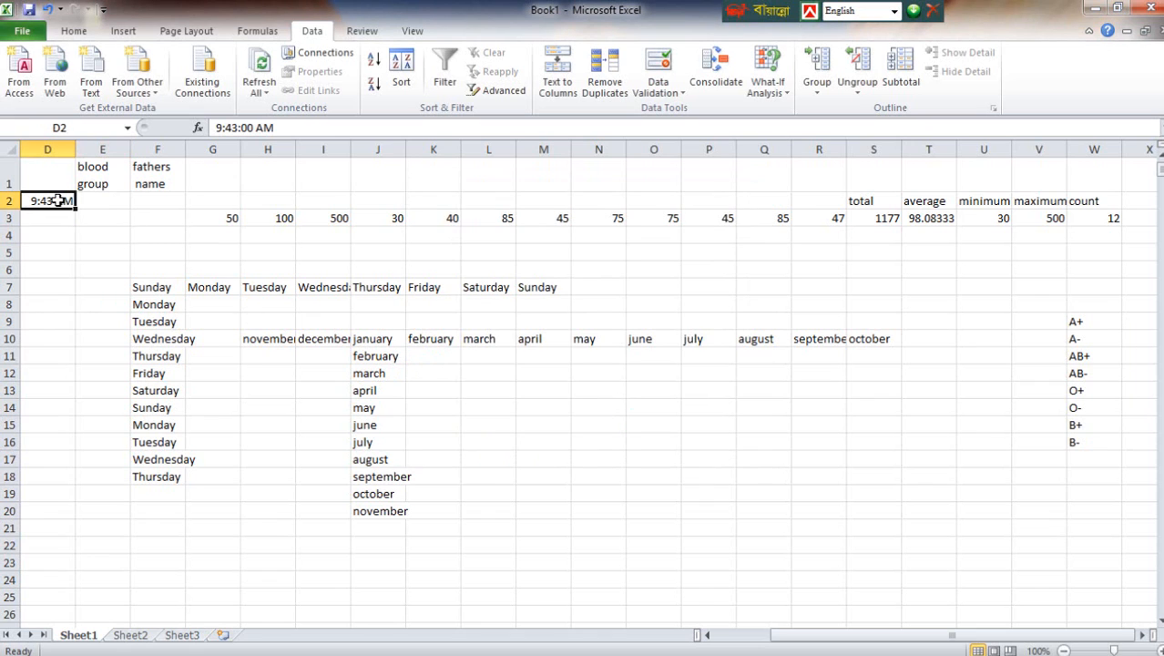
pyautogui.write('RAHIM')
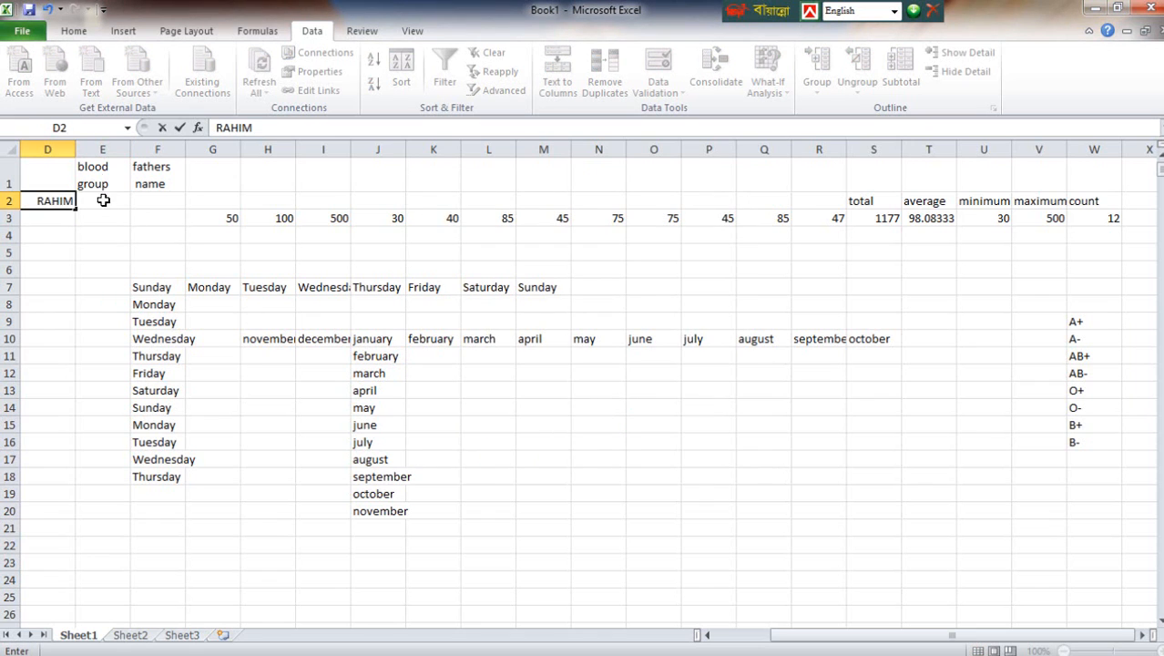
pyautogui.click(69, 228)
pyautogui.click(91, 200)
pyautogui.click(137, 201)
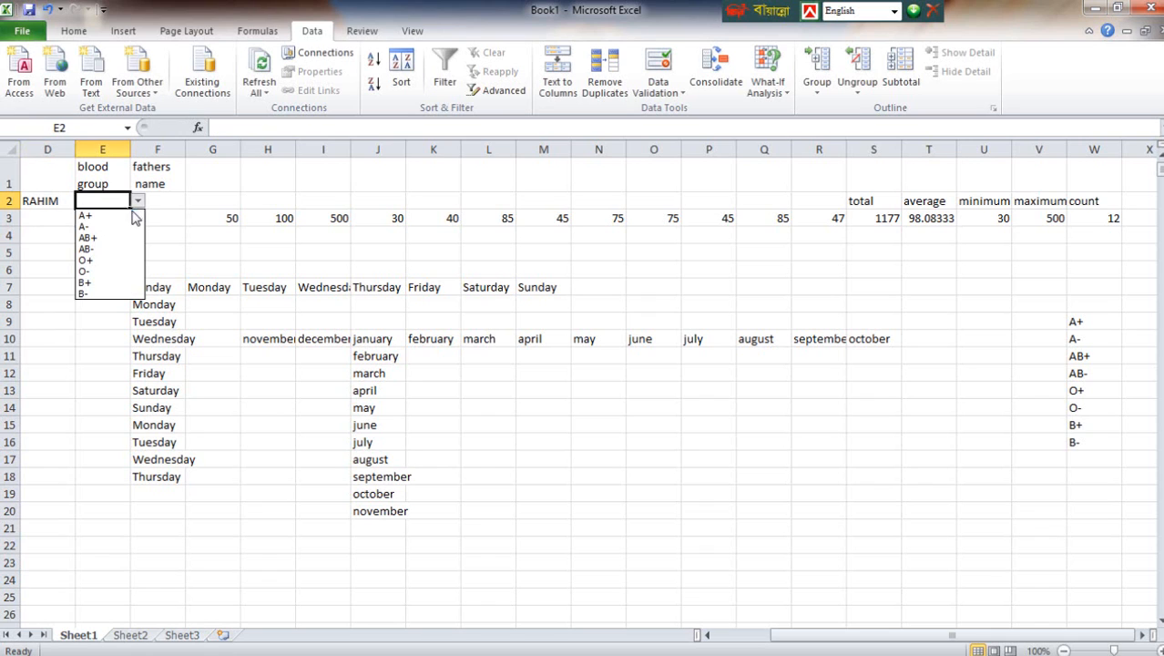
pyautogui.click(84, 215)
# Enter a second person's name in D3, and undo it together with the blood group choice in E2
pyautogui.click(34, 214)
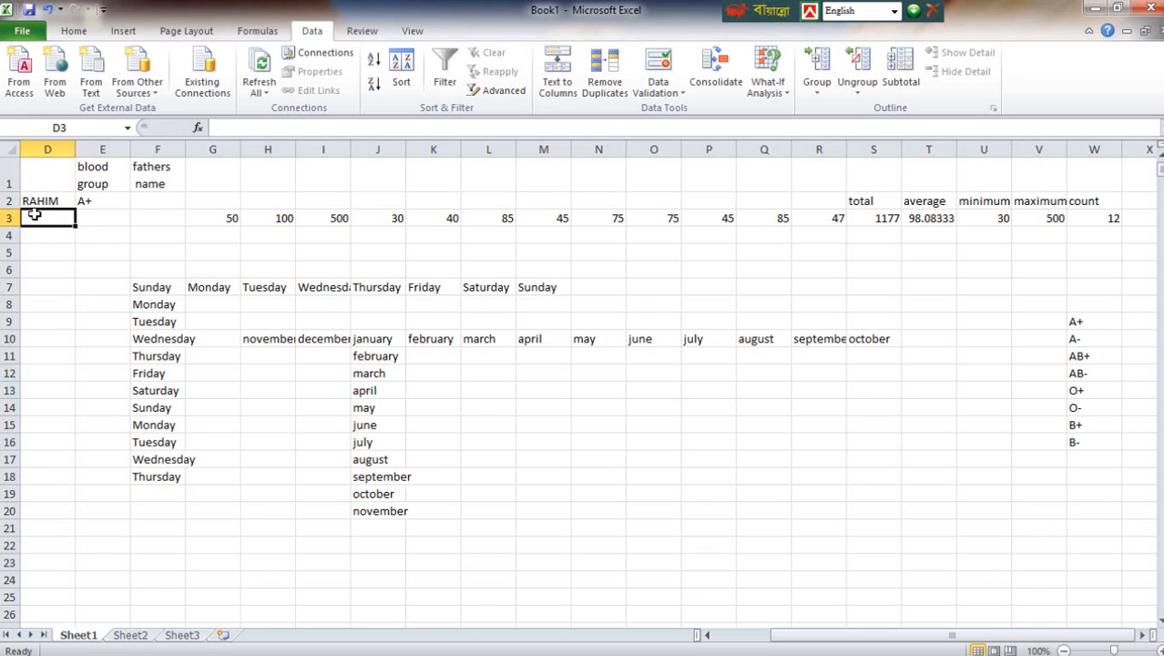
pyautogui.write('KORIM')
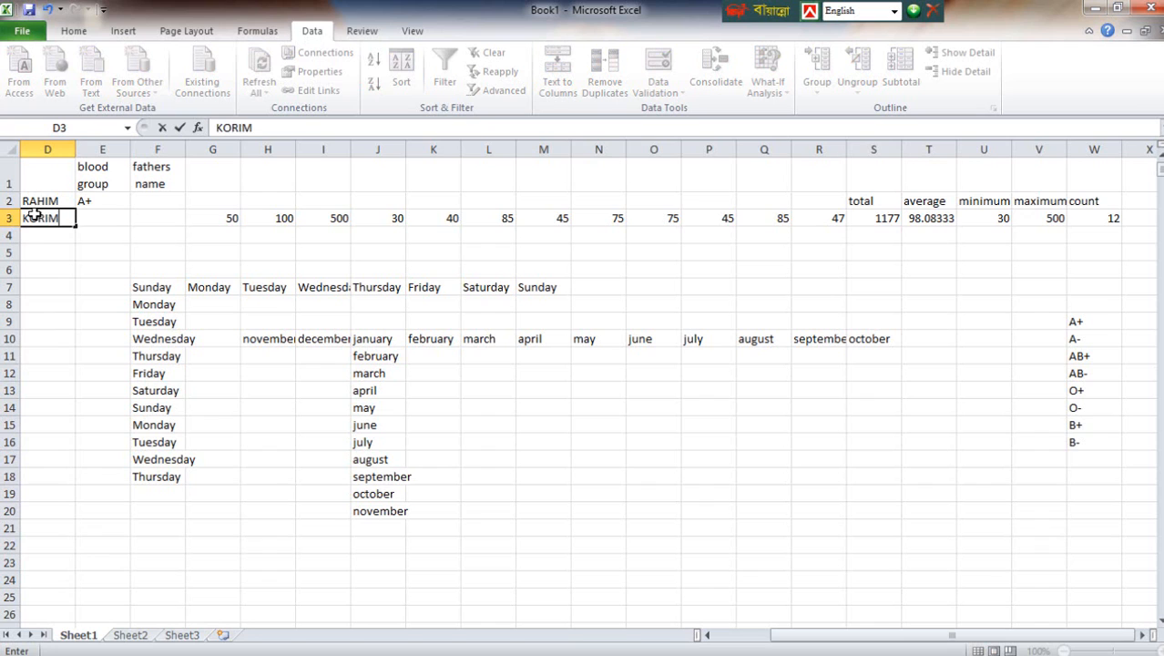
pyautogui.click(124, 216)
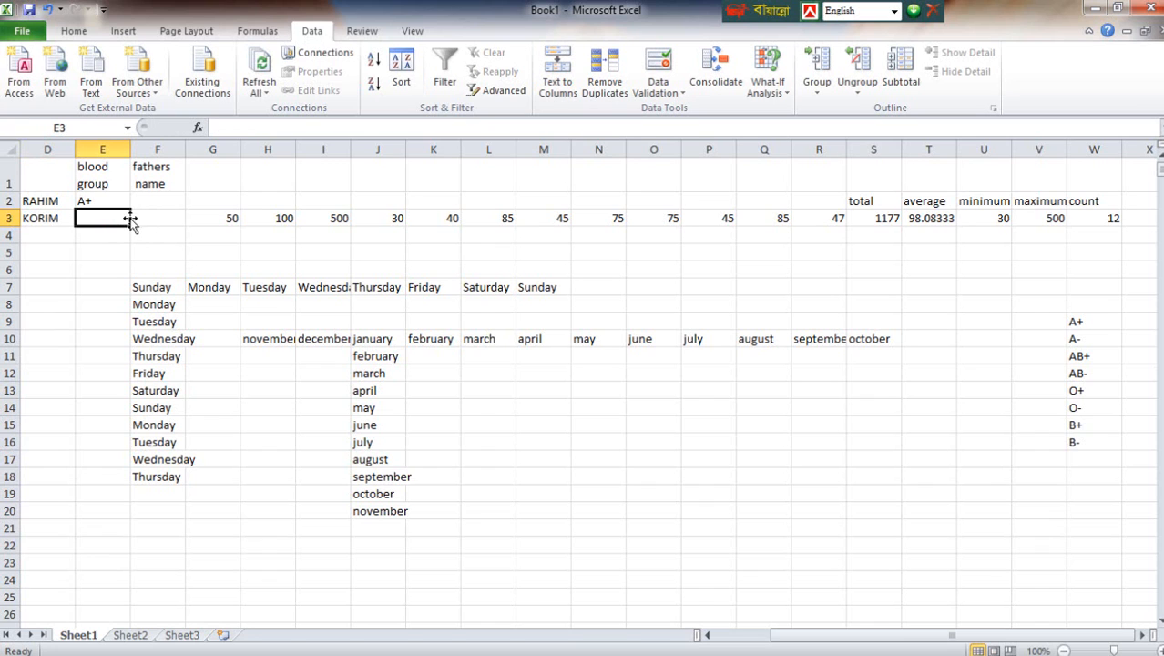
pyautogui.click(122, 206)
pyautogui.hotkey('ctrl', 'z')
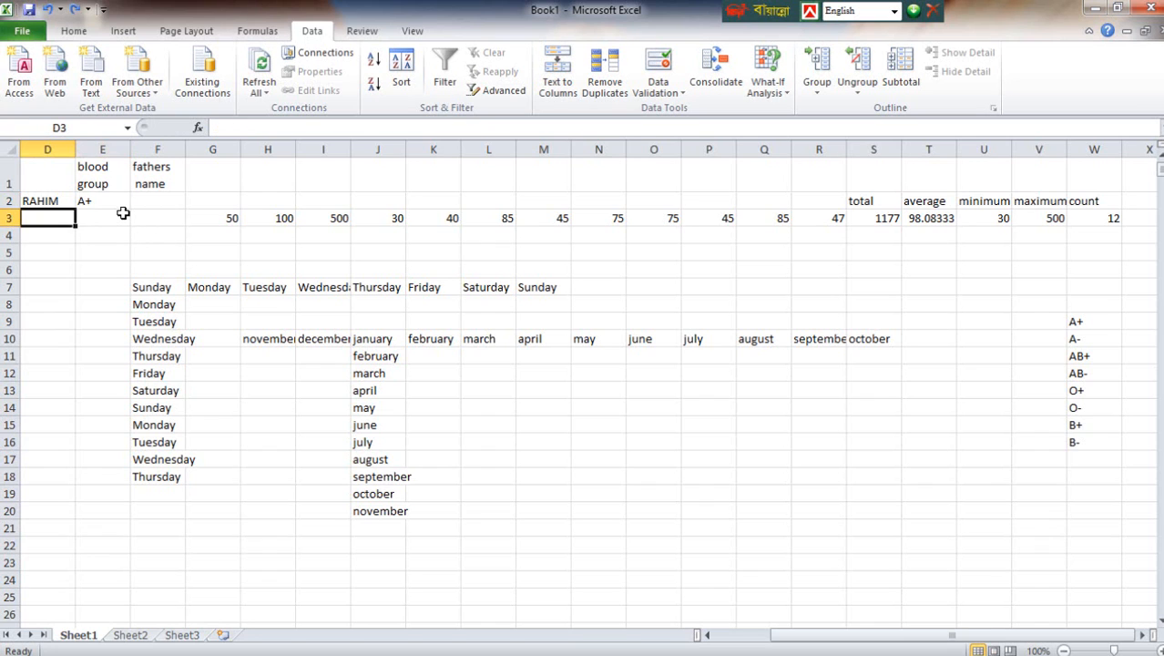
# Fill the empty blood group dropdown cell E2 down through E23
pyautogui.click(115, 203)
pyautogui.moveTo(130, 208); pyautogui.dragTo(117, 577)
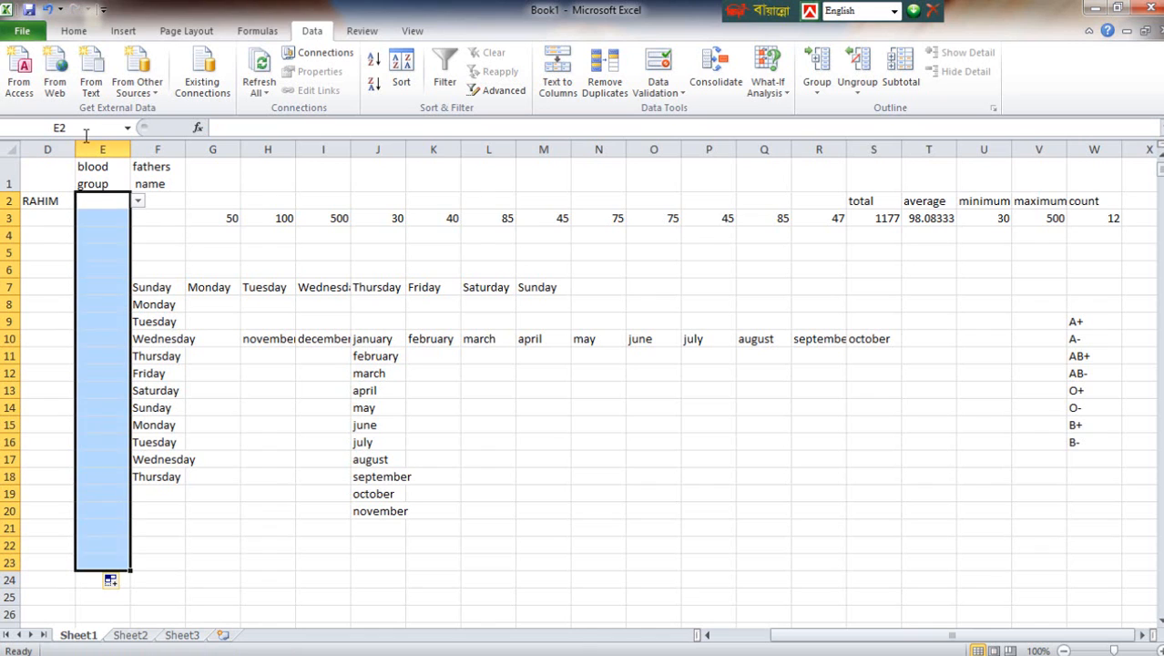
pyautogui.click(35, 215)
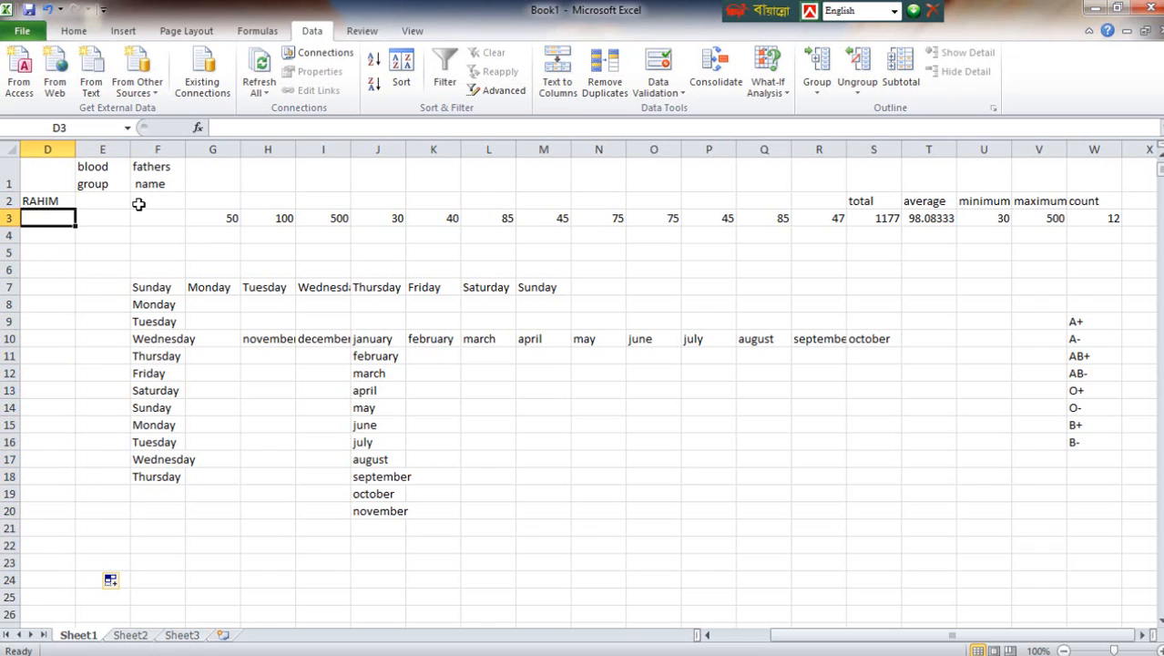
# Choose A+ from the dropdown in E2 as the first person's blood group
pyautogui.click(97, 200)
pyautogui.click(138, 200)
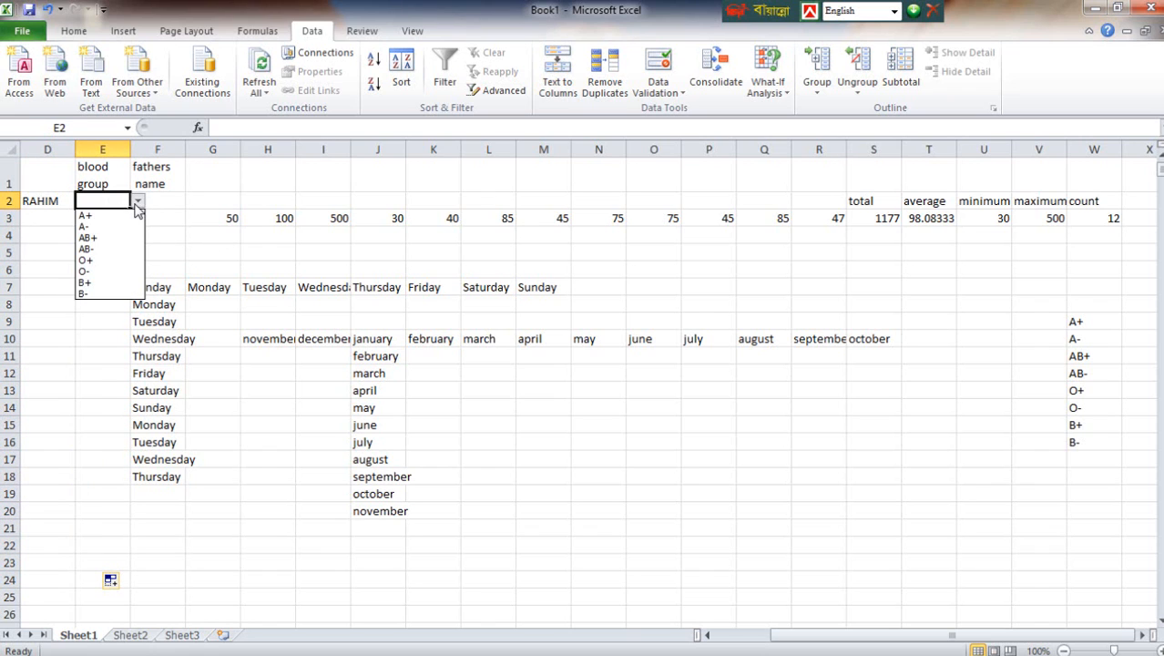
pyautogui.click(110, 215)
# Enter the second person's name in D3 and choose AB- from the blood group dropdown in E3
pyautogui.click(53, 219)
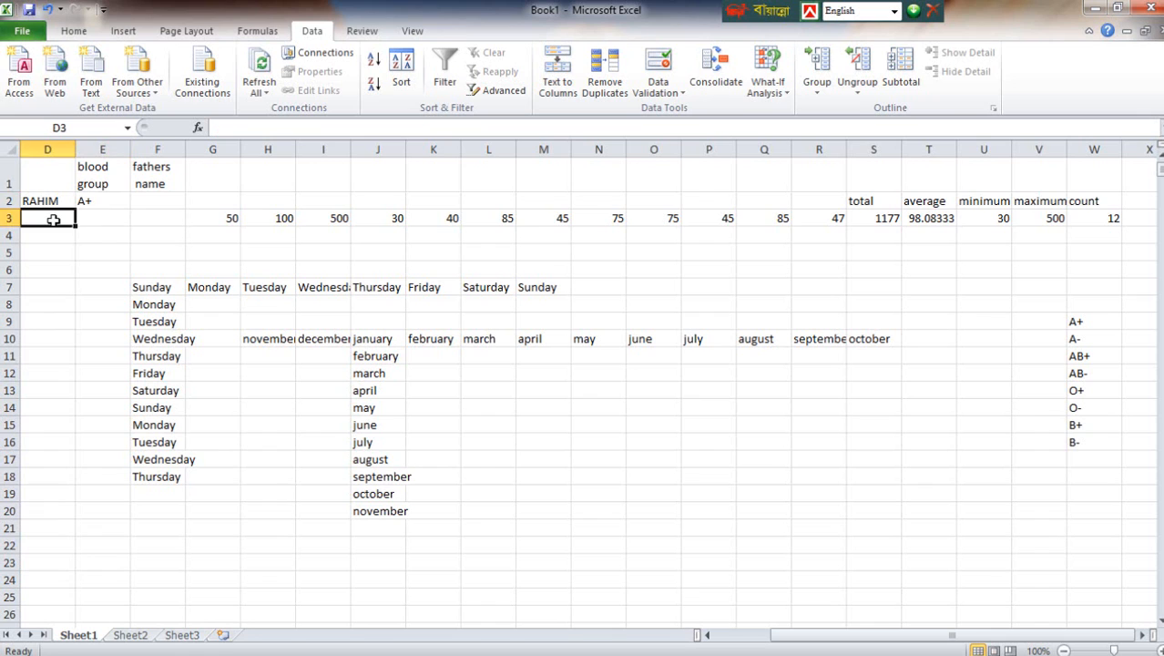
pyautogui.write('KORIM')
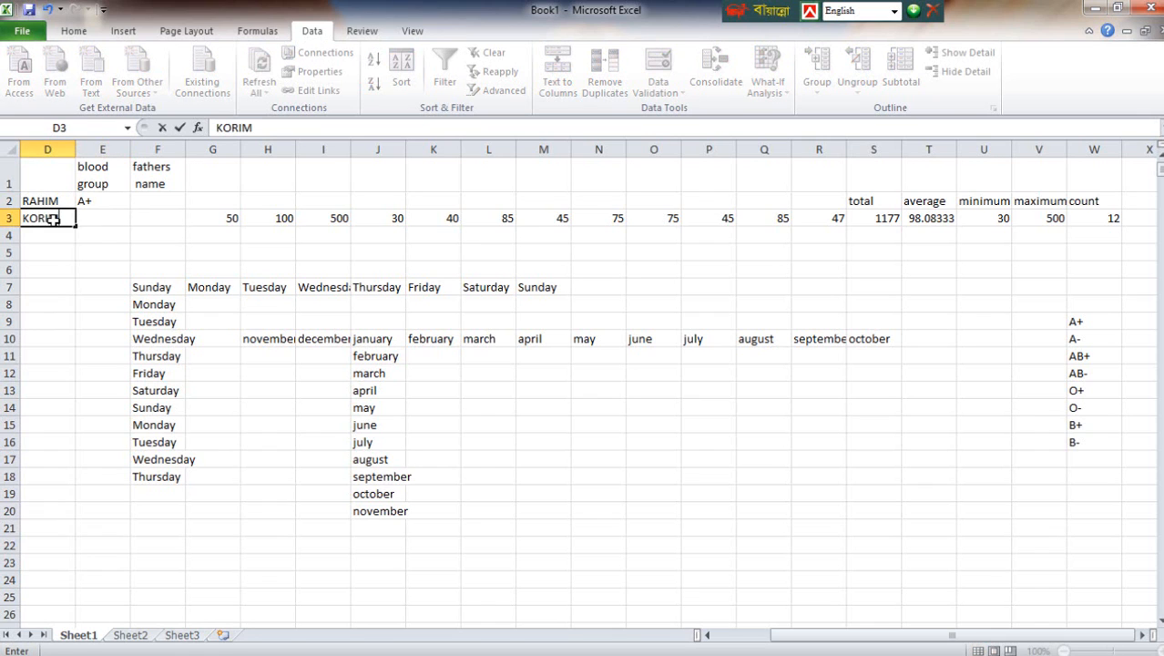
pyautogui.click(103, 217)
pyautogui.click(138, 219)
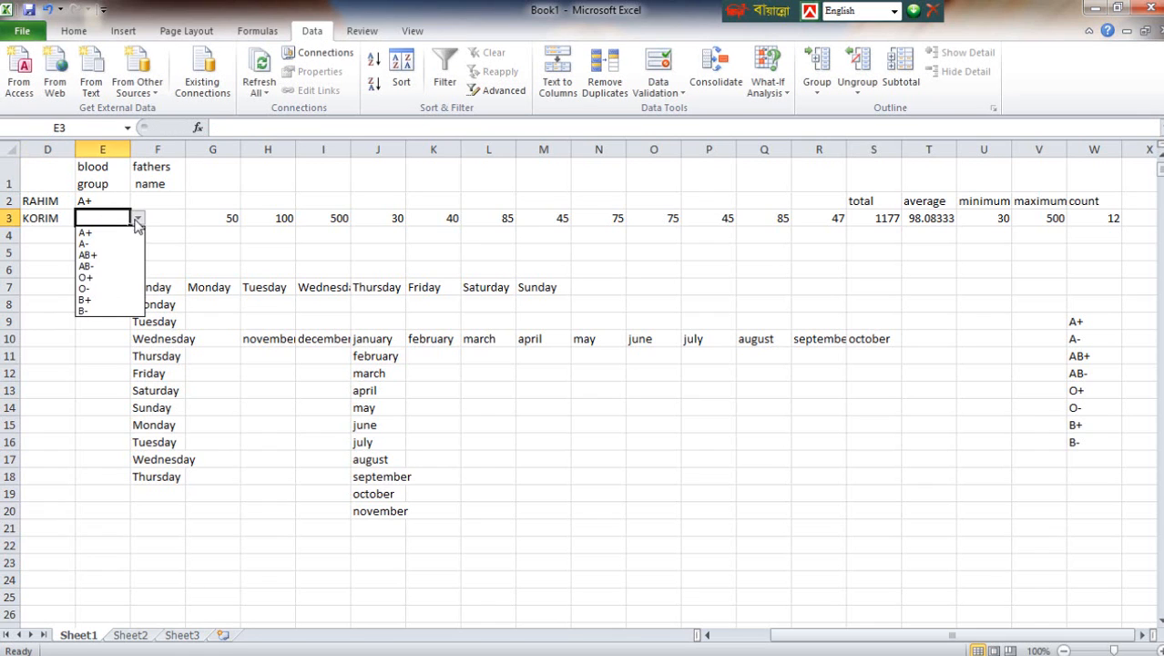
pyautogui.click(107, 268)
# Enter the third person's name in D4 and choose O+ from the blood group dropdown in E4
pyautogui.click(34, 235)
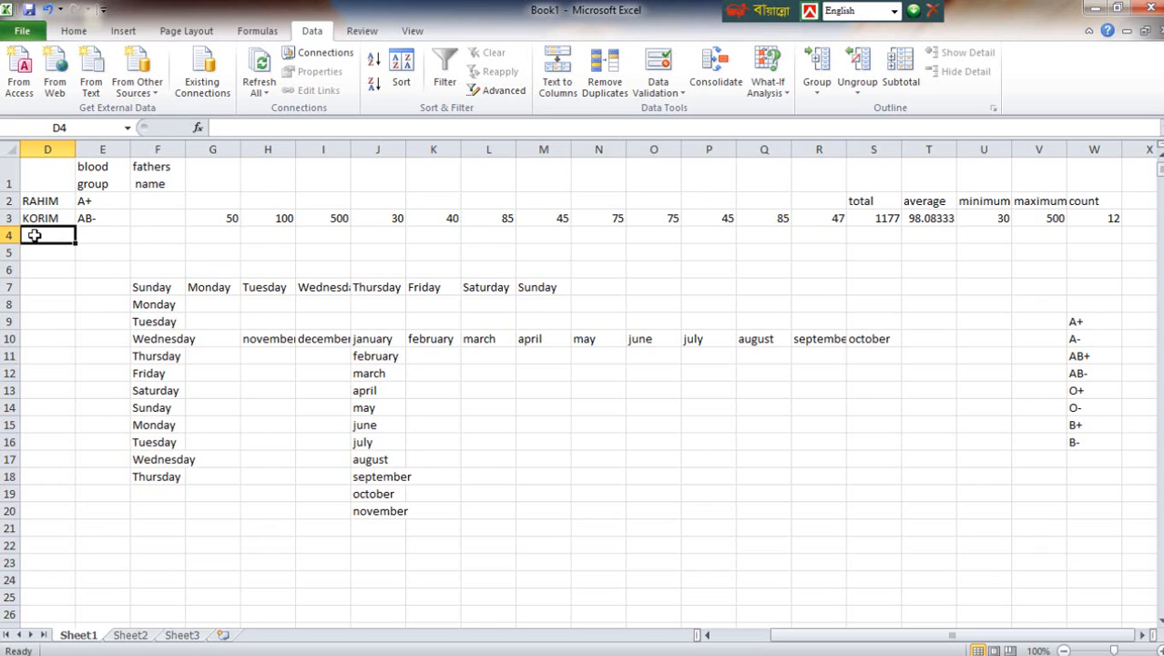
pyautogui.write('SUJON')
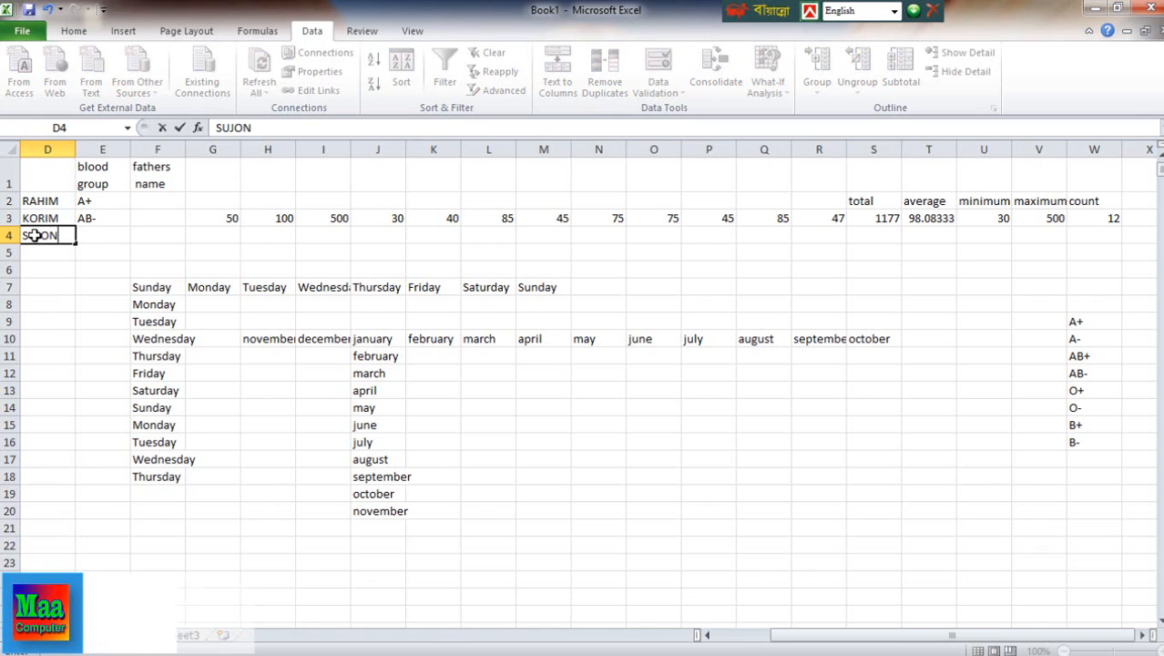
pyautogui.click(109, 235)
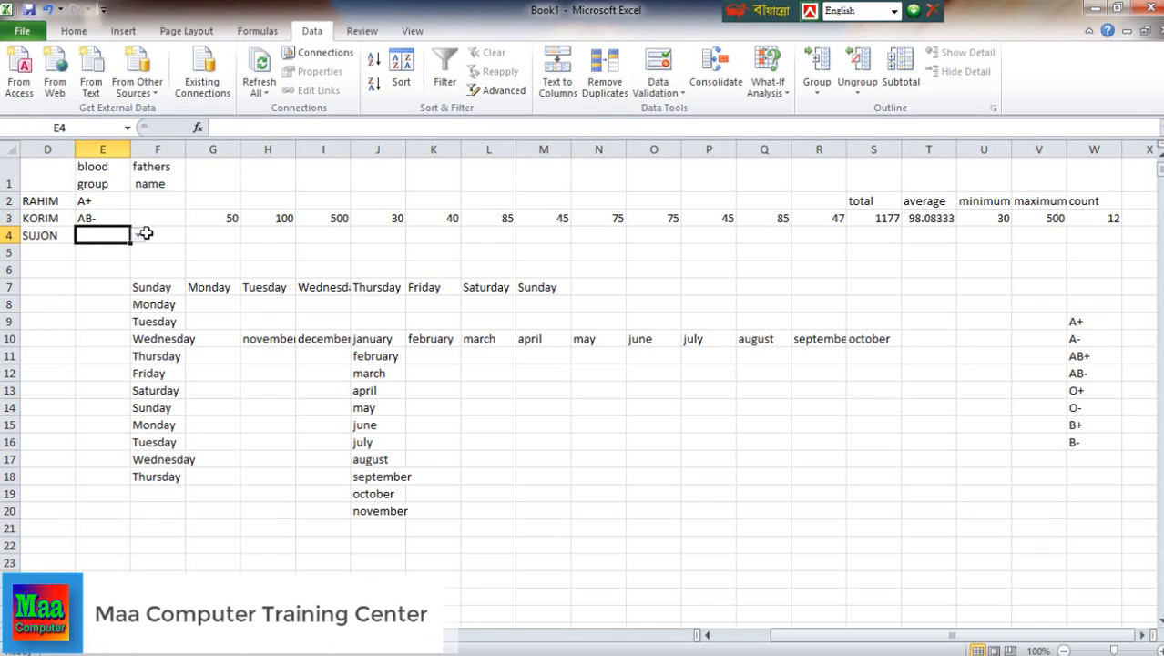
pyautogui.click(146, 235)
pyautogui.click(122, 235)
pyautogui.click(138, 235)
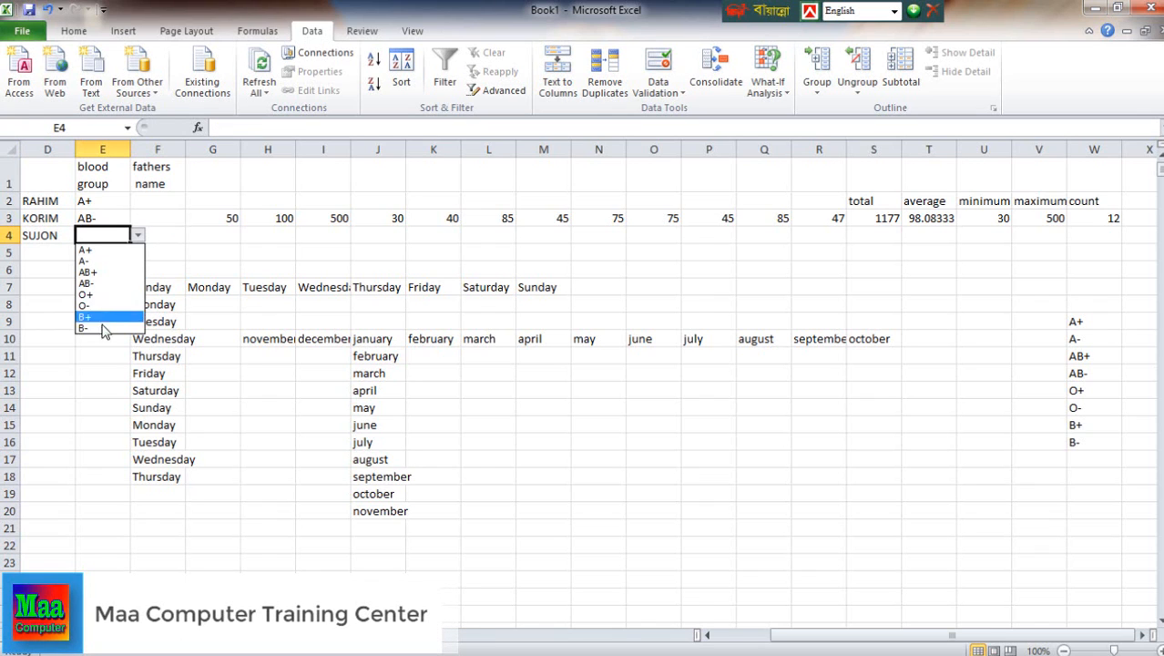
pyautogui.click(100, 295)
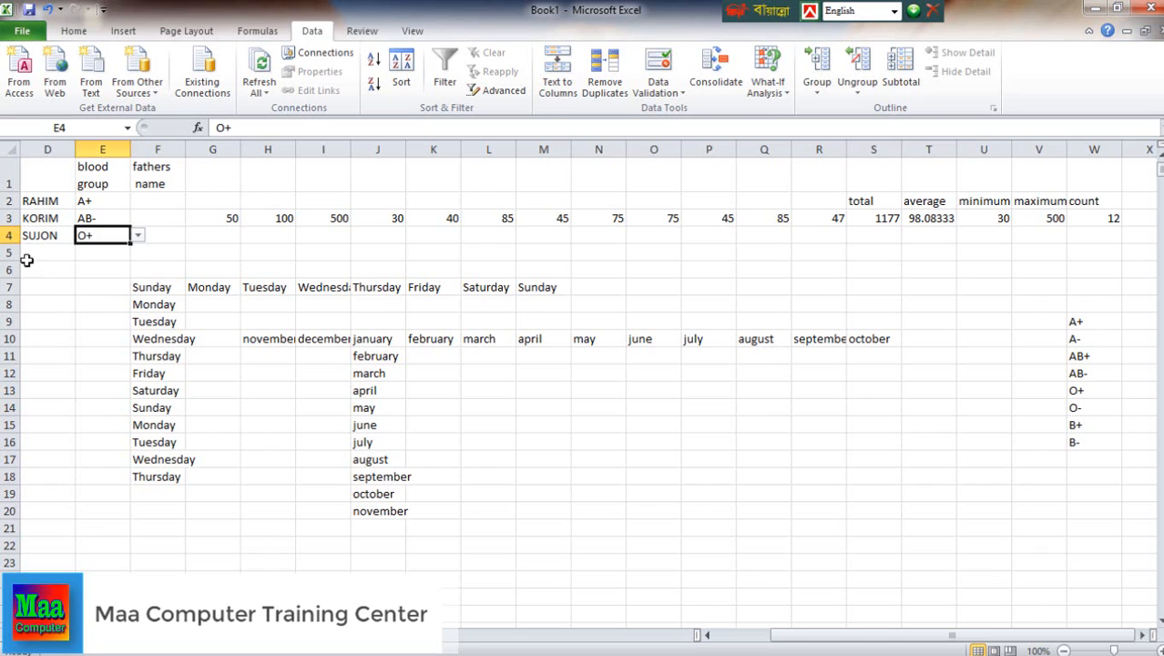
pyautogui.click(27, 257)
pyautogui.click(492, 421)
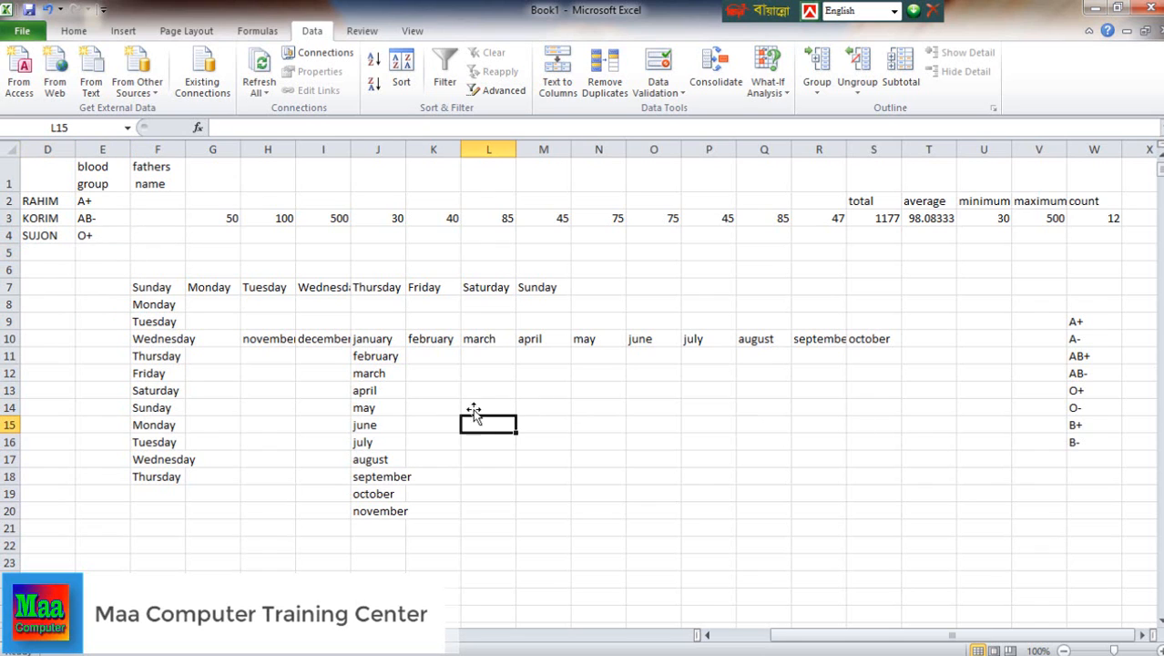
pyautogui.click(387, 289)
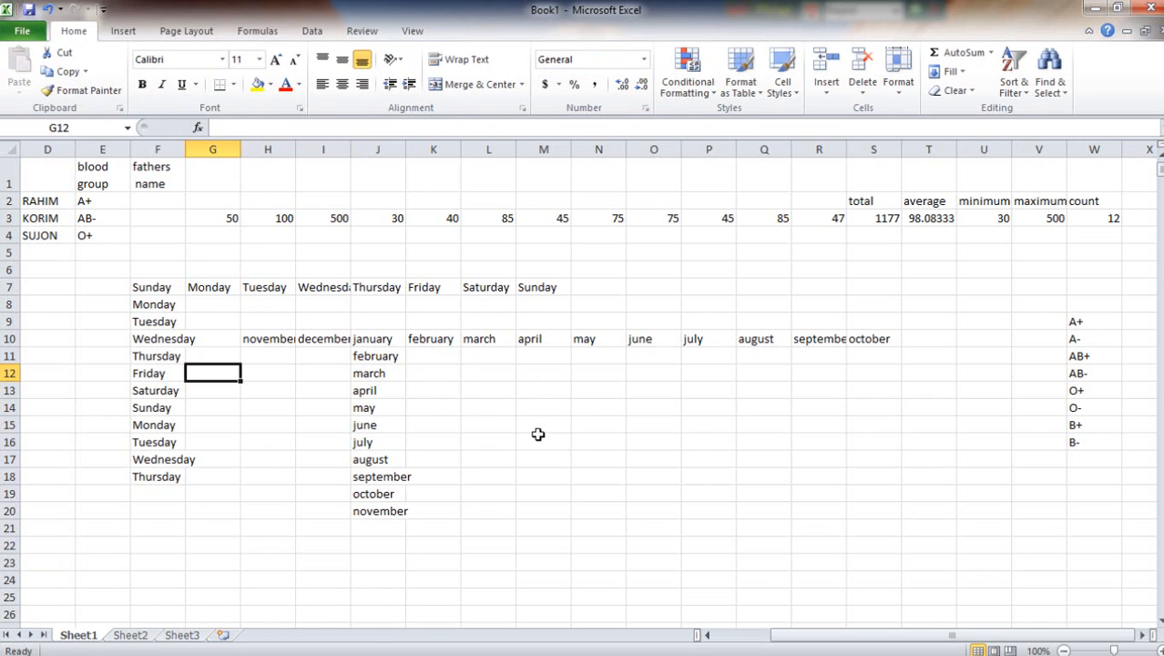
# Create a new blank workbook and enter the headers name, father name and mothers name in A1:C1
pyautogui.hotkey('ctrl', 'n')
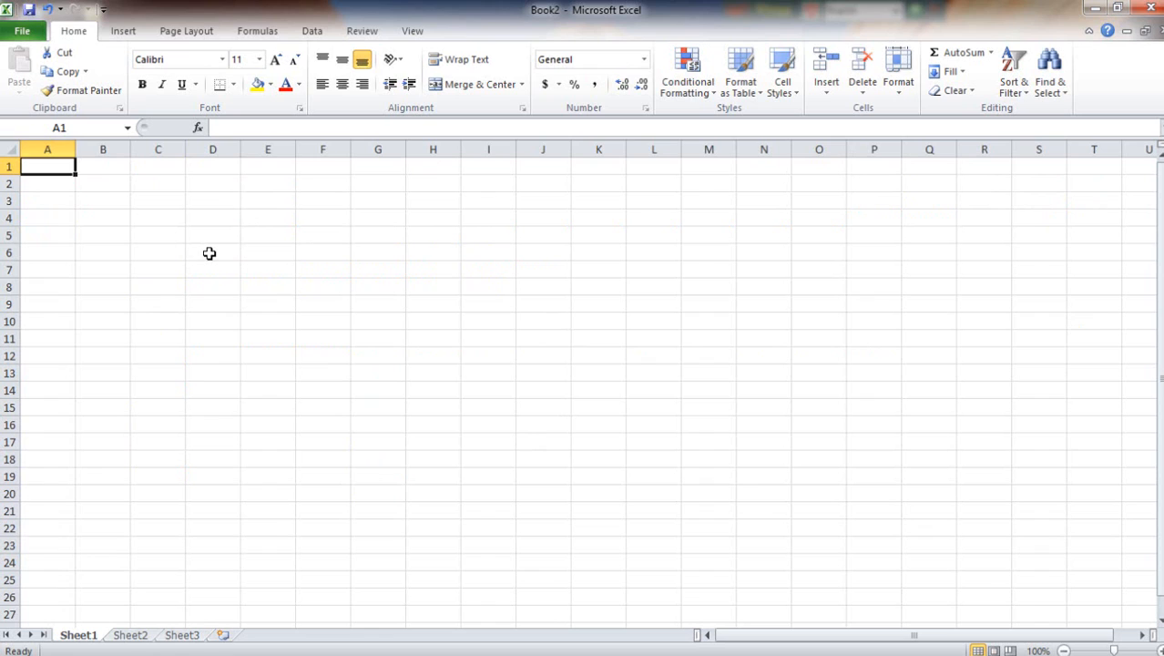
pyautogui.write('NAM')
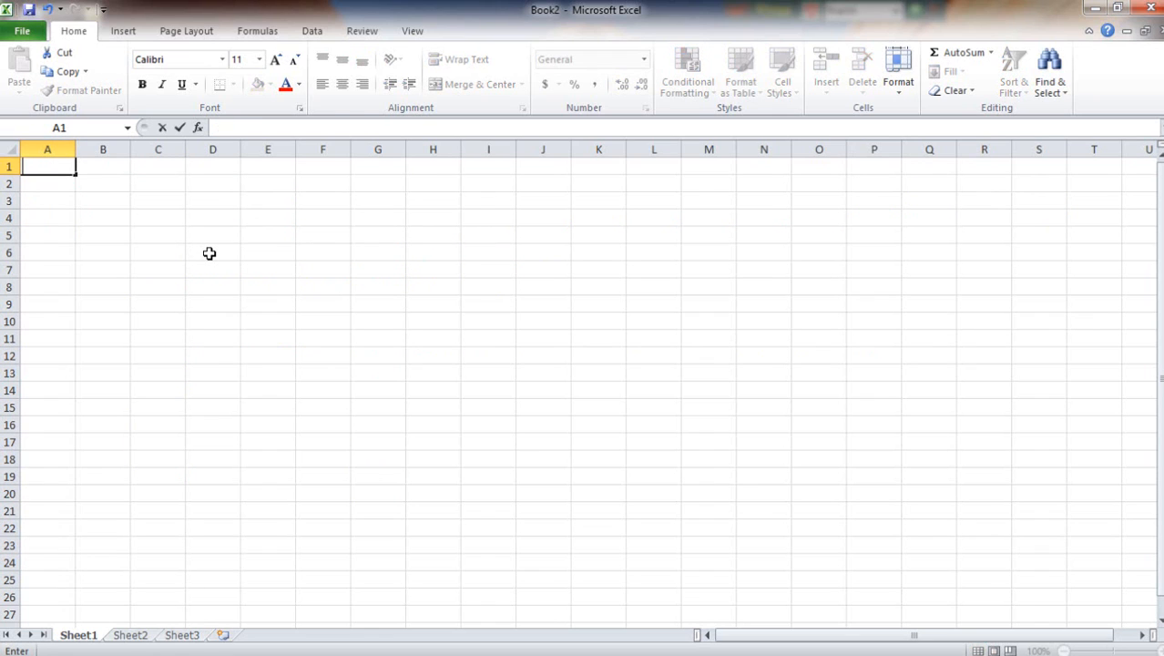
pyautogui.write('ame')
pyautogui.press('Tab')
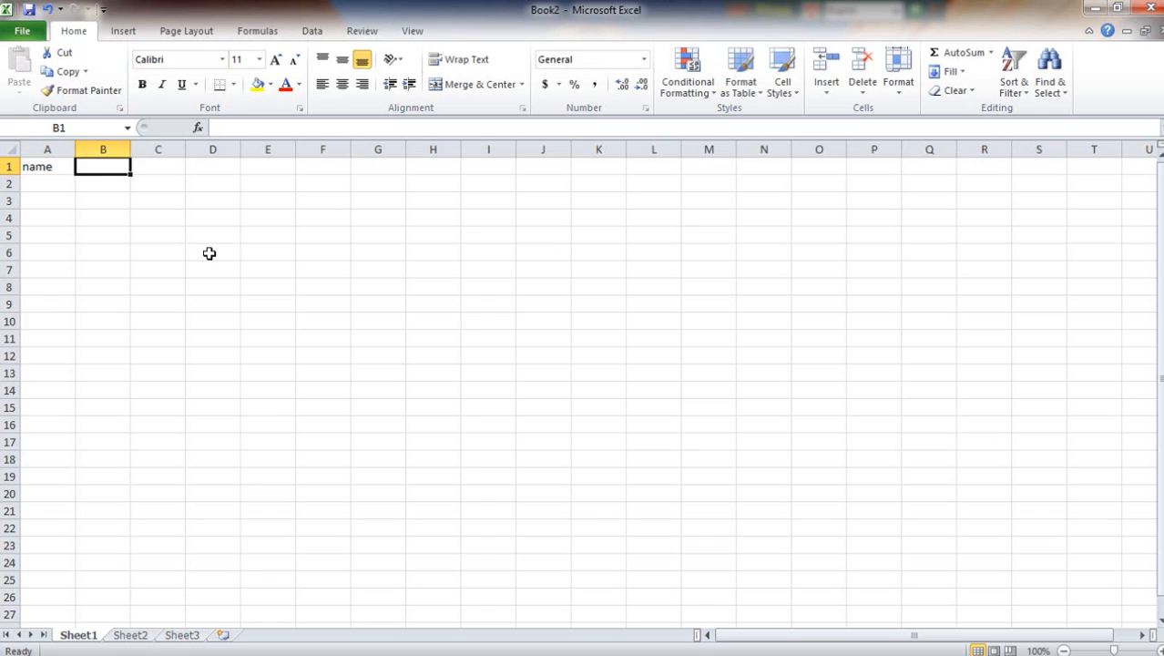
pyautogui.write('father n')
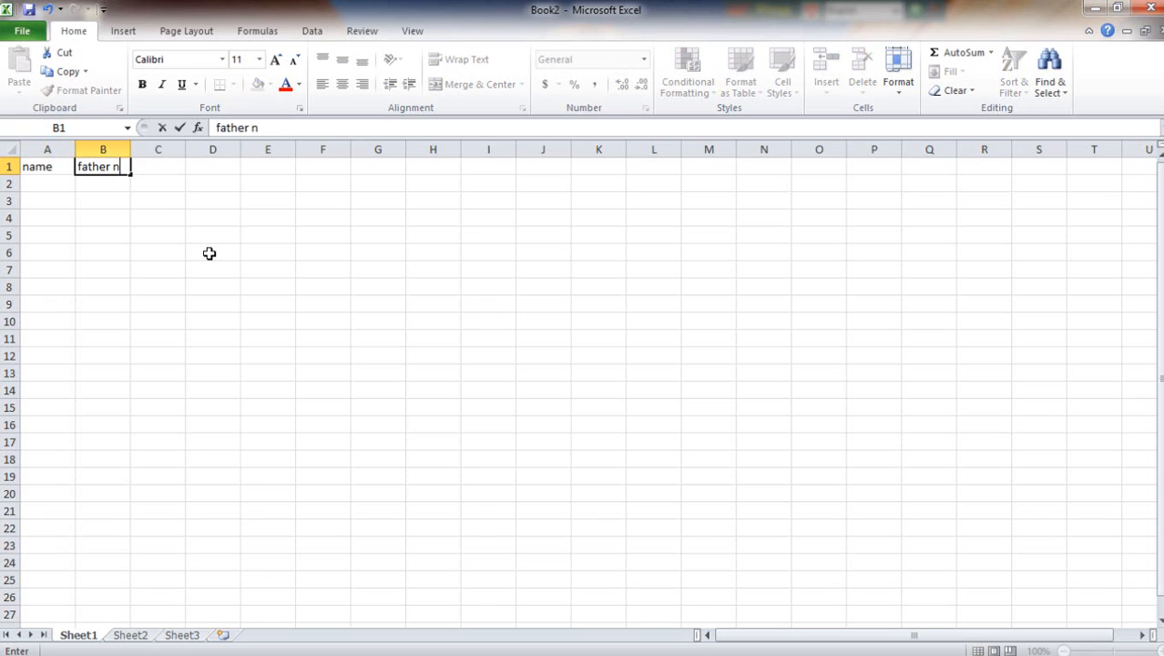
pyautogui.write('ame')
pyautogui.press('Tab')
pyautogui.write('mother')
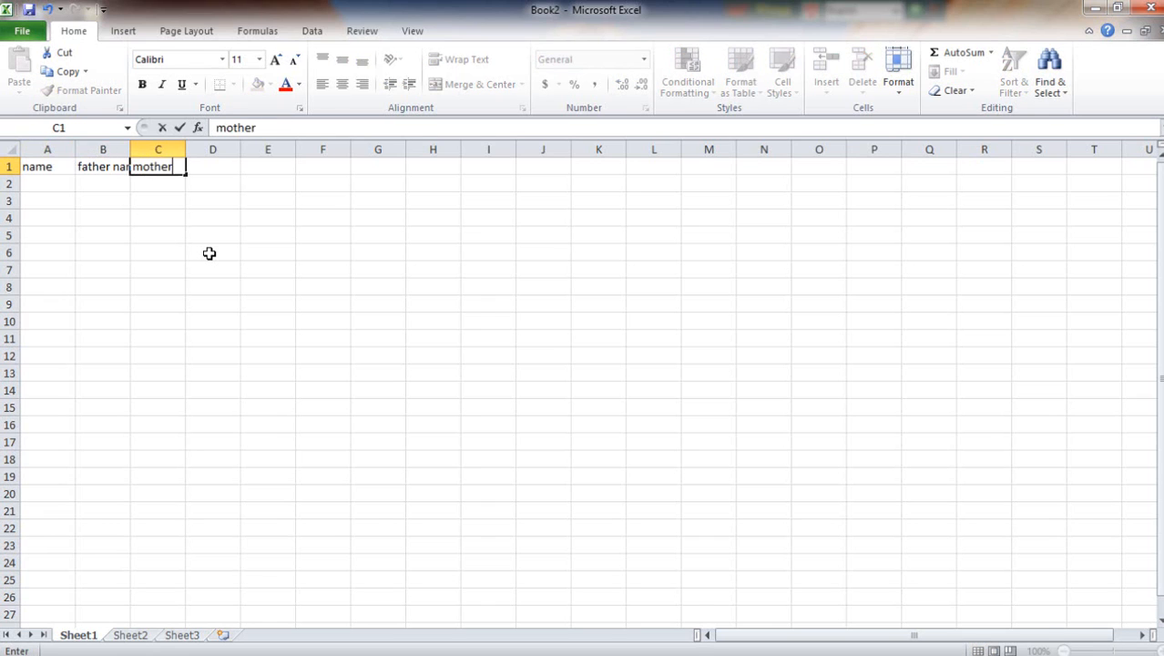
pyautogui.write('s name')
pyautogui.press('Tab')
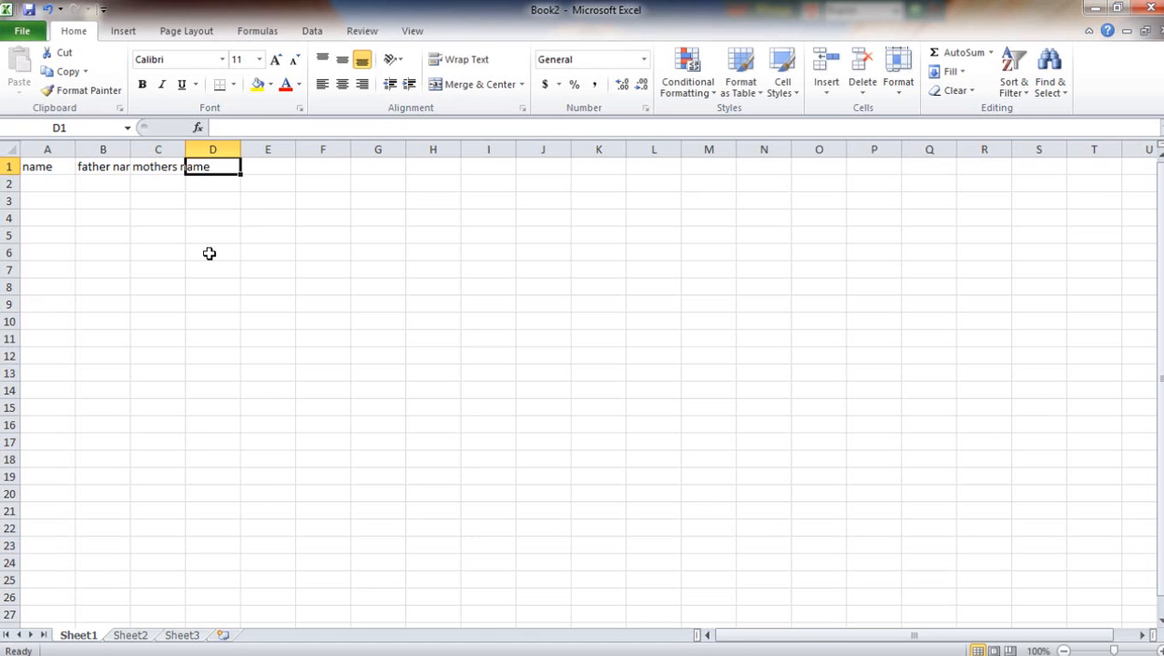
pyautogui.write('address')
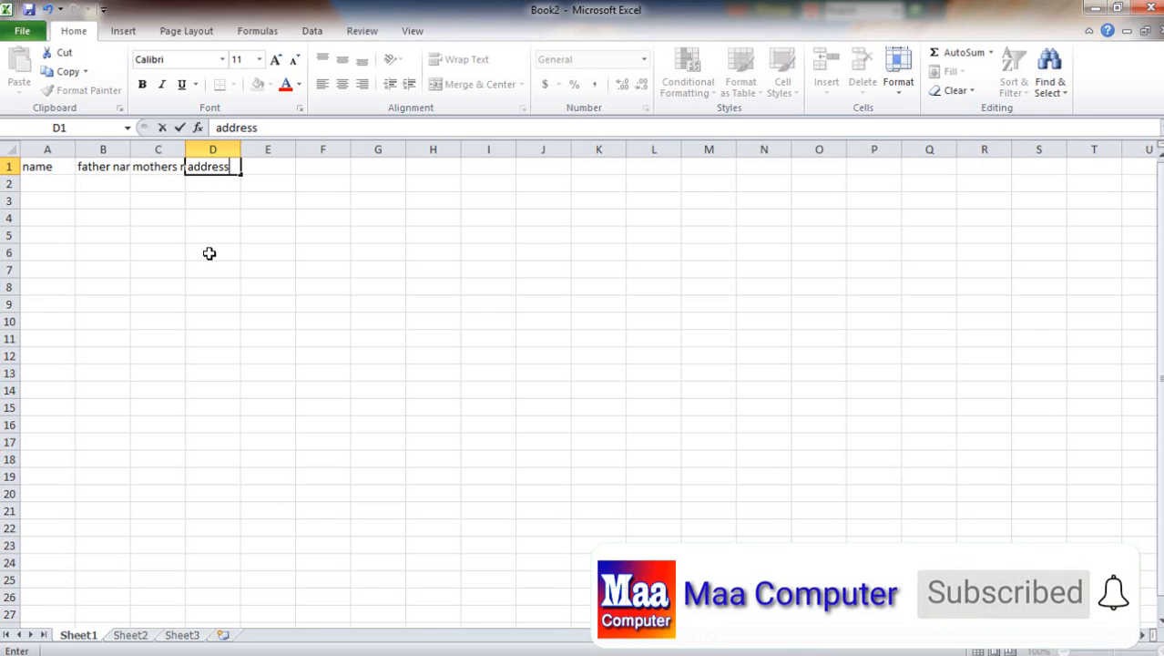
pyautogui.press('BackSpace')
pyautogui.press('BackSpace')
pyautogui.press('BackSpace')
pyautogui.press('BackSpace')
pyautogui.press('BackSpace')
pyautogui.press('BackSpace')
pyautogui.press('BackSpace')
# Enter the headers village, post, p.s and dist in D1:G1
pyautogui.write('vi')
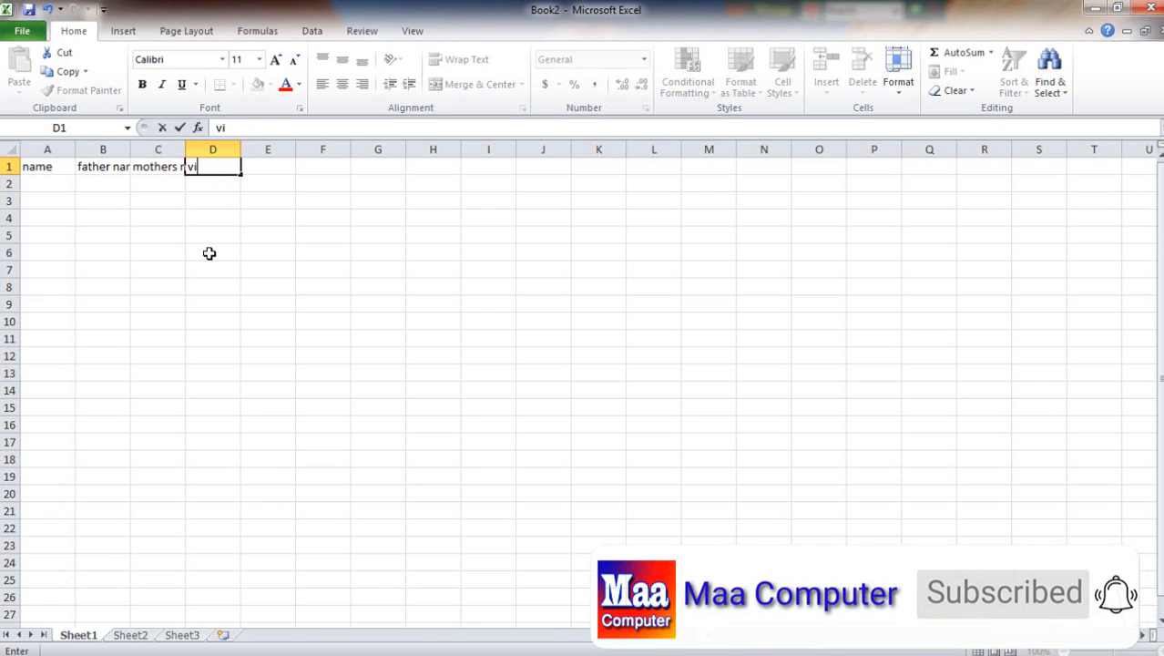
pyautogui.write('llage')
pyautogui.press('Tab')
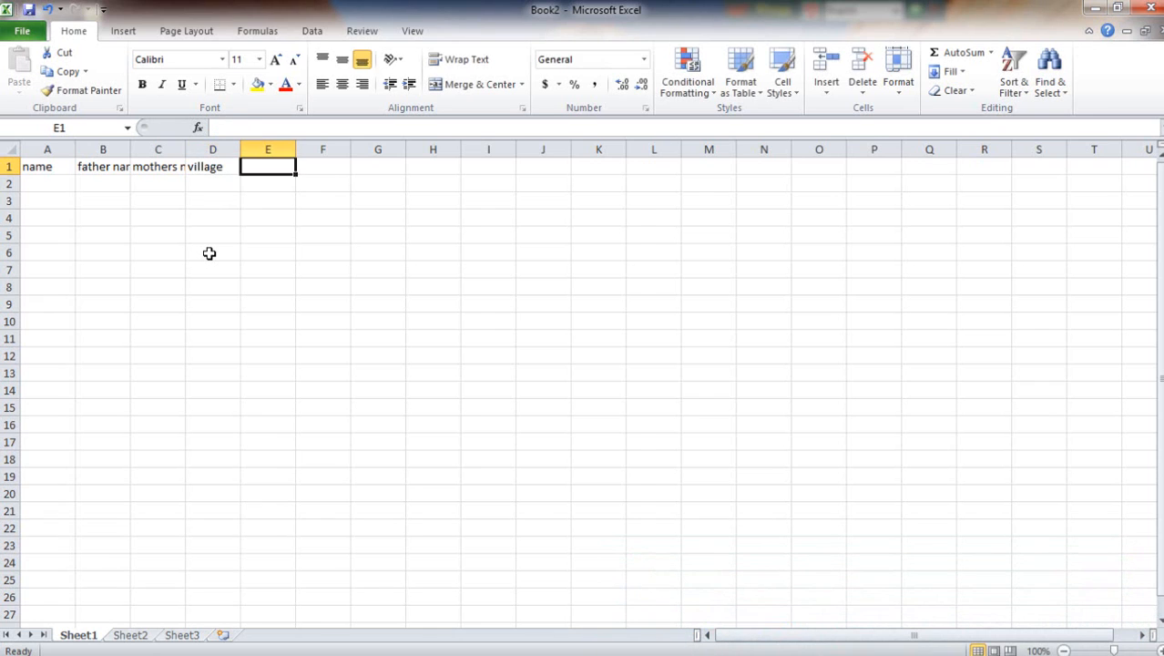
pyautogui.write('post')
pyautogui.press('Tab')
pyautogui.write('p.s')
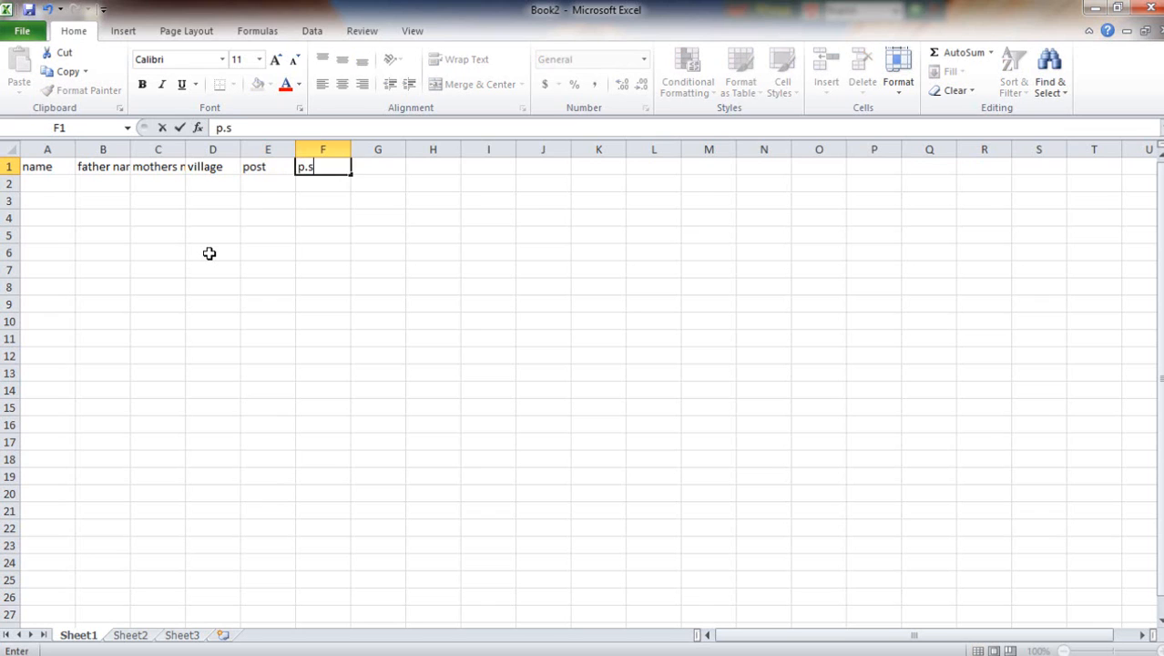
pyautogui.press('Tab')
pyautogui.write('dist')
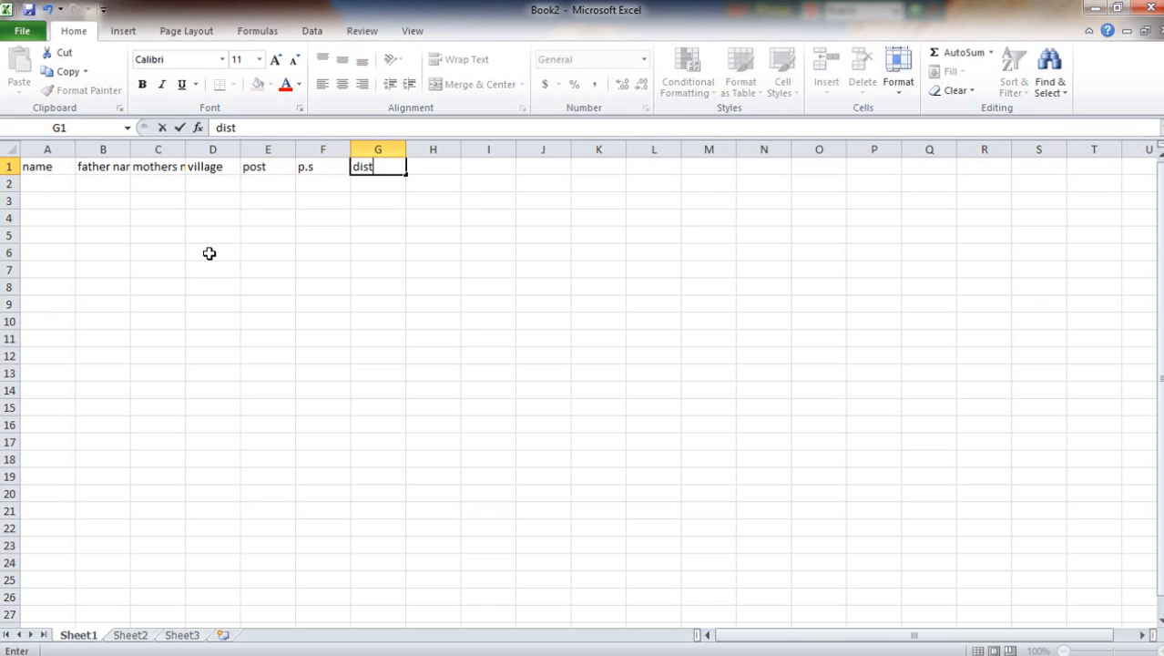
pyautogui.click(171, 270)
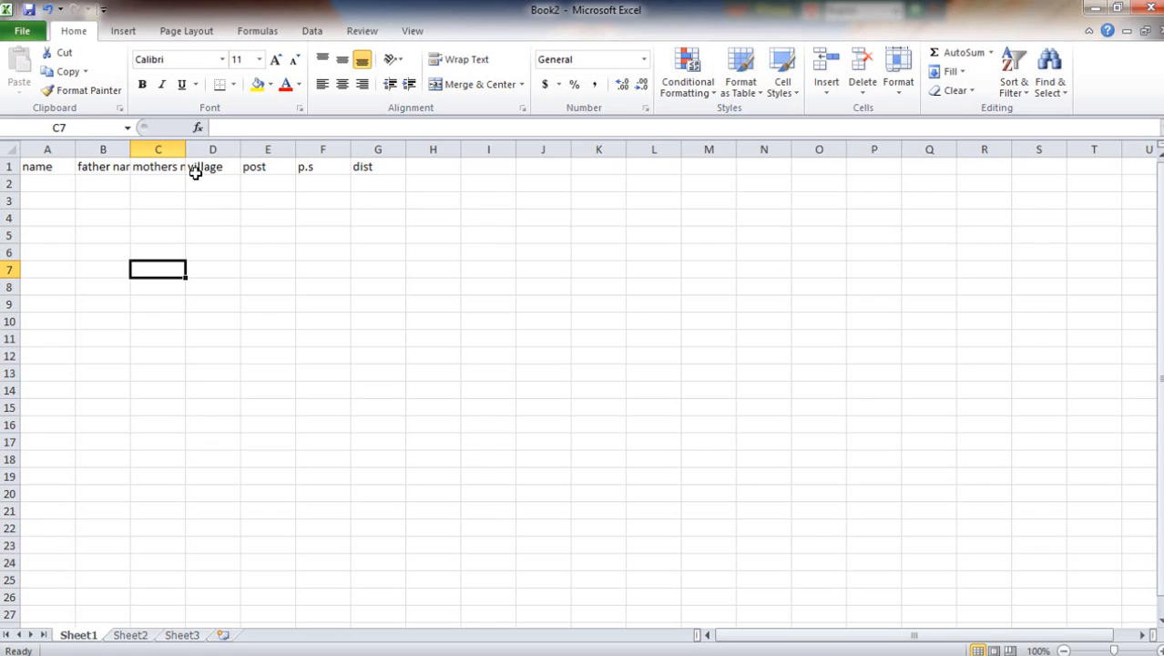
# Format header row 1 with horizontal and vertical alignment set to Center and Wrap text enabled
pyautogui.click(5, 166)
pyautogui.rightClick(5, 166)
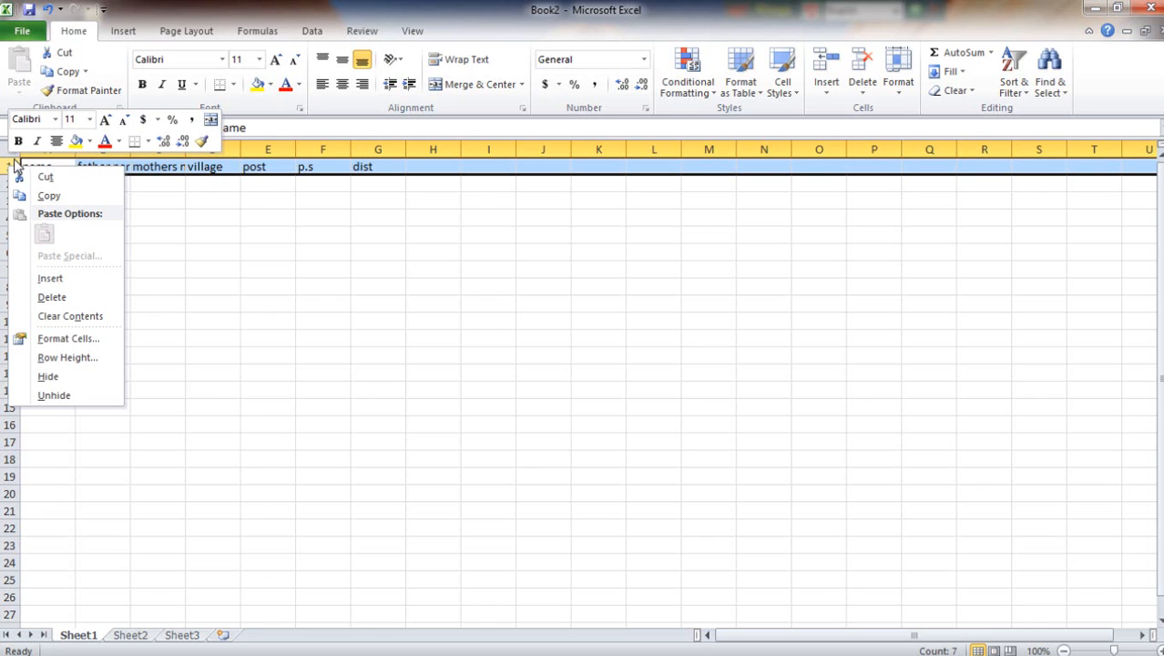
pyautogui.click(89, 347)
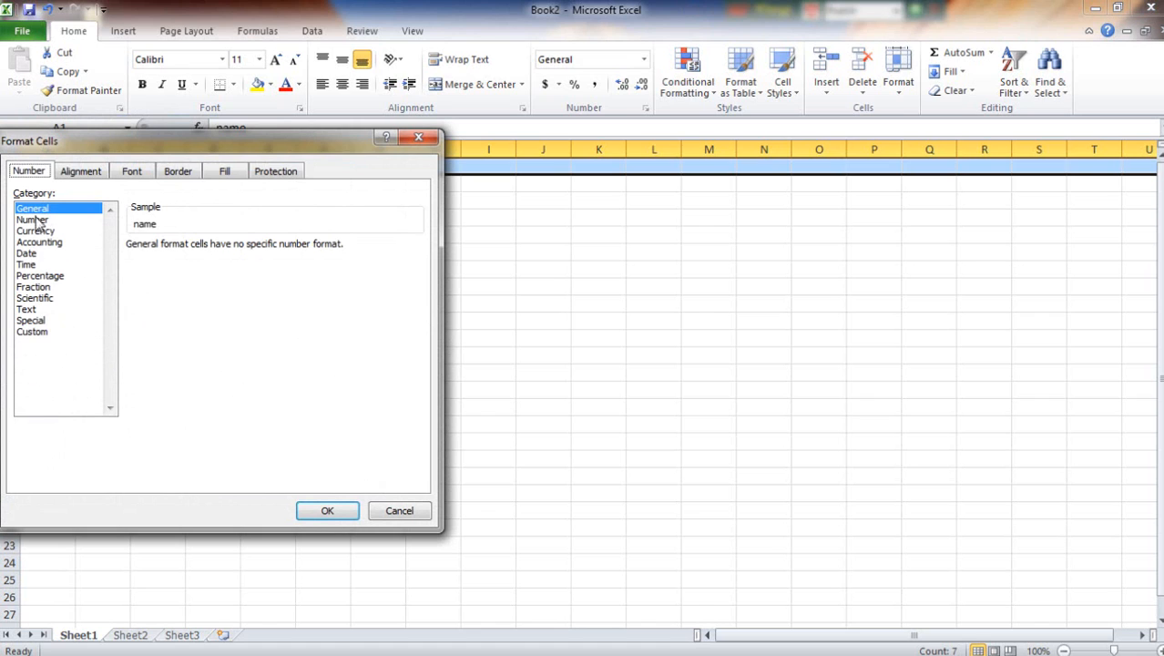
pyautogui.click(80, 173)
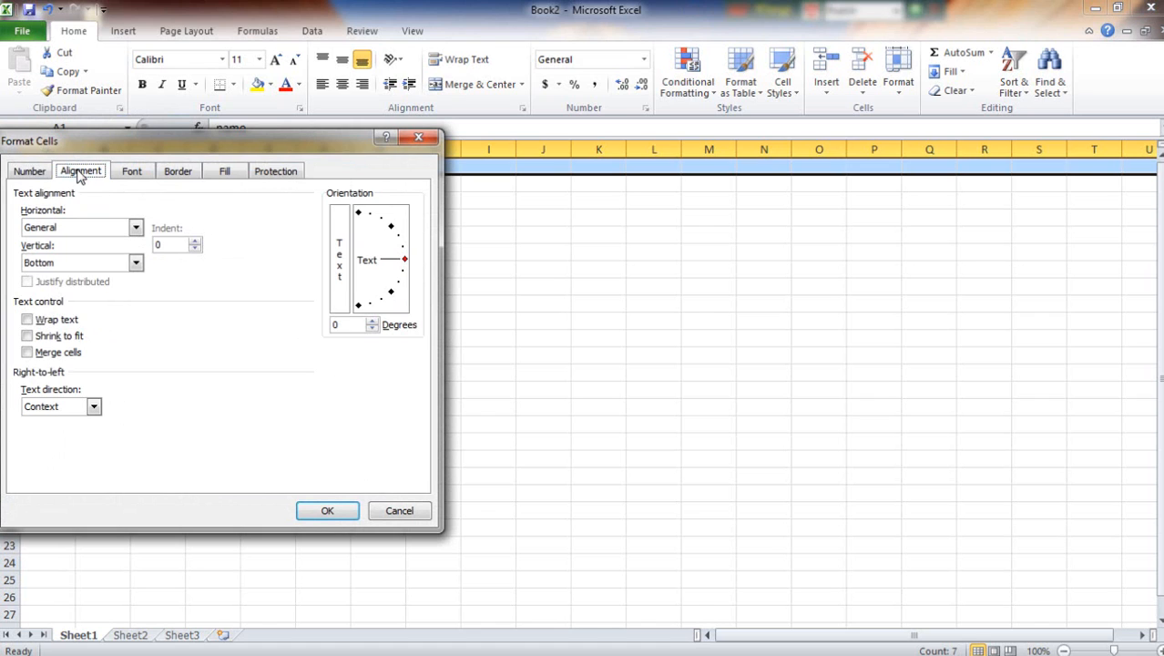
pyautogui.click(53, 228)
pyautogui.click(51, 265)
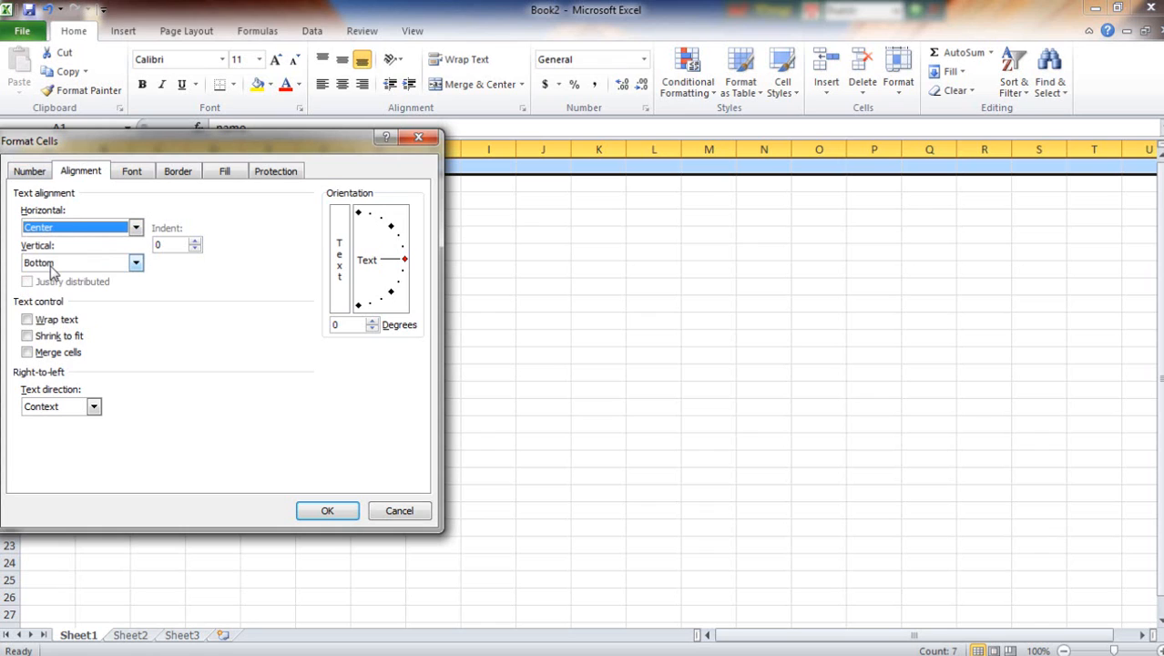
pyautogui.click(61, 263)
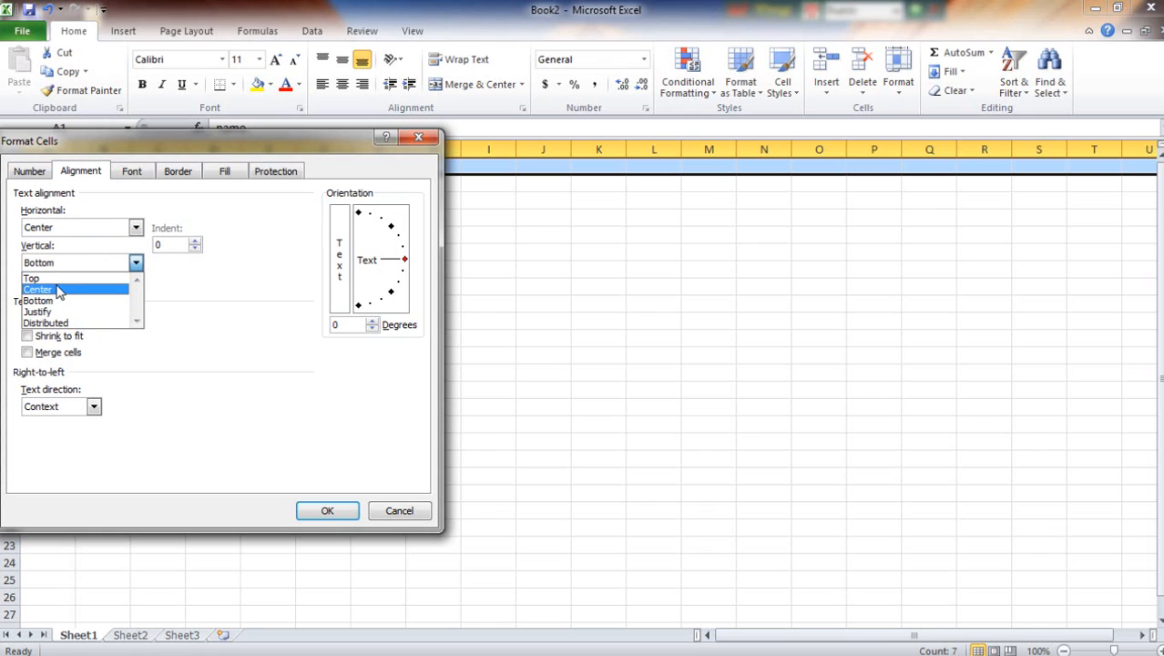
pyautogui.click(58, 288)
pyautogui.click(26, 321)
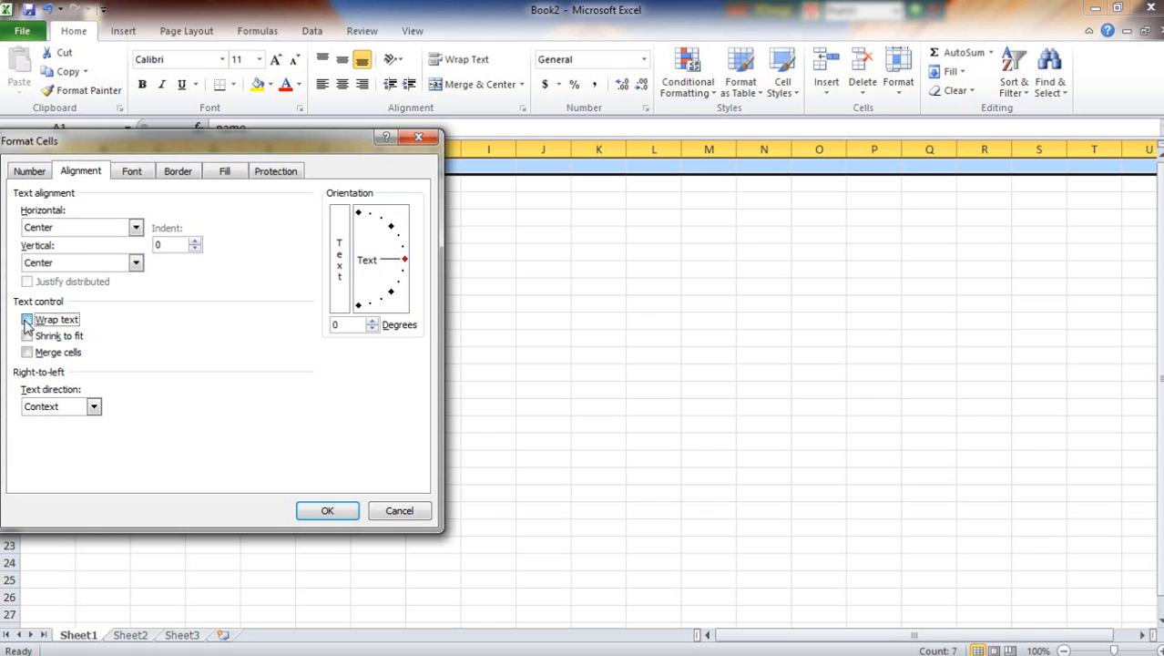
pyautogui.click(328, 512)
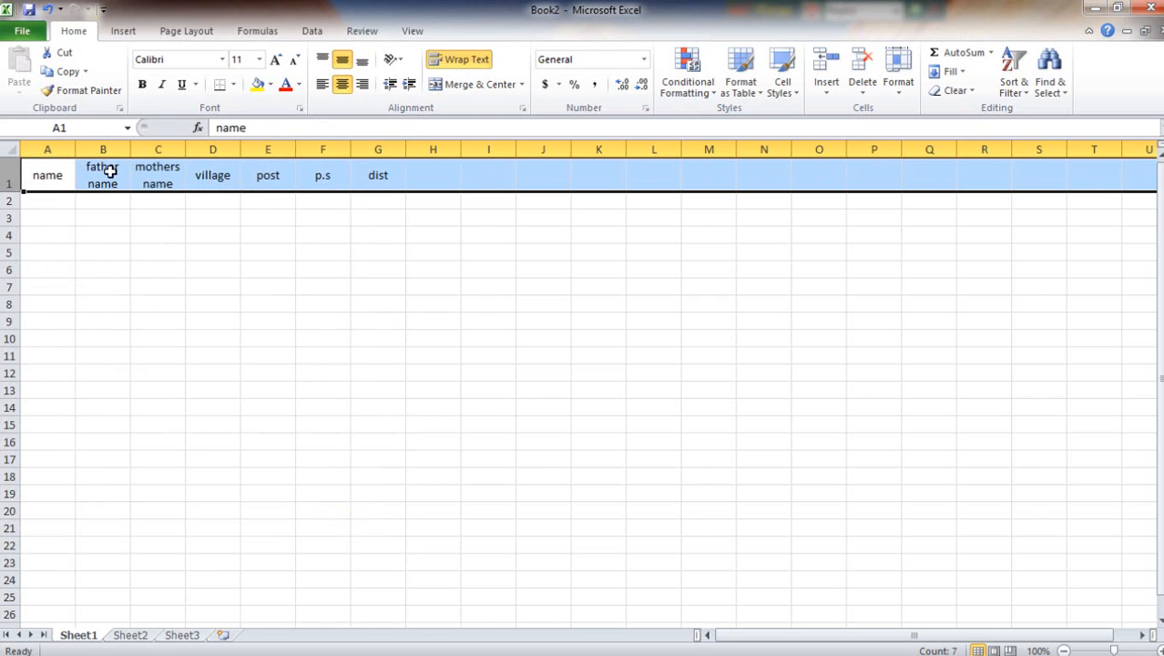
pyautogui.click(179, 247)
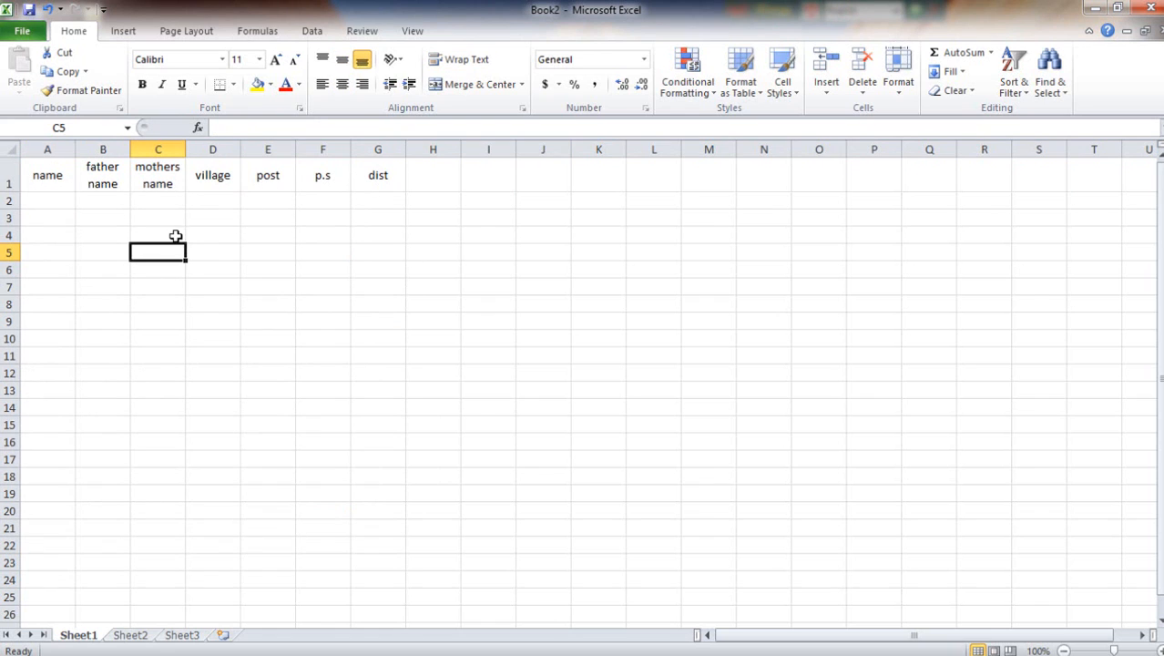
# Enter the first person's name in A2, the father's name in B2 and the mother's name in C2
pyautogui.click(48, 201)
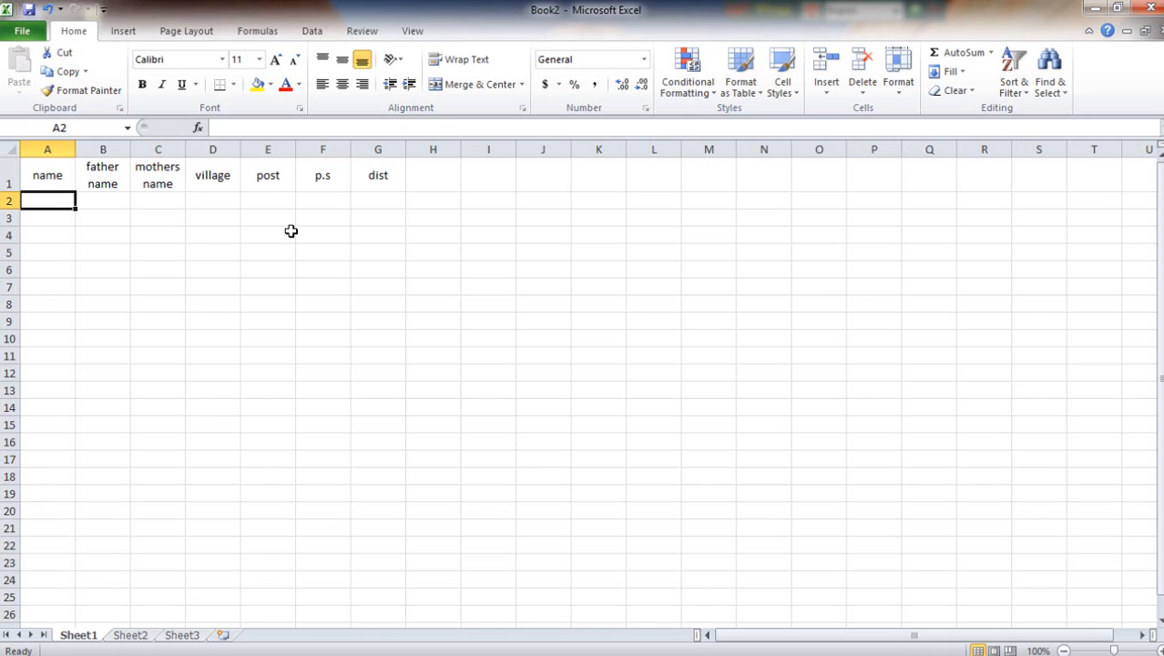
pyautogui.write('mr')
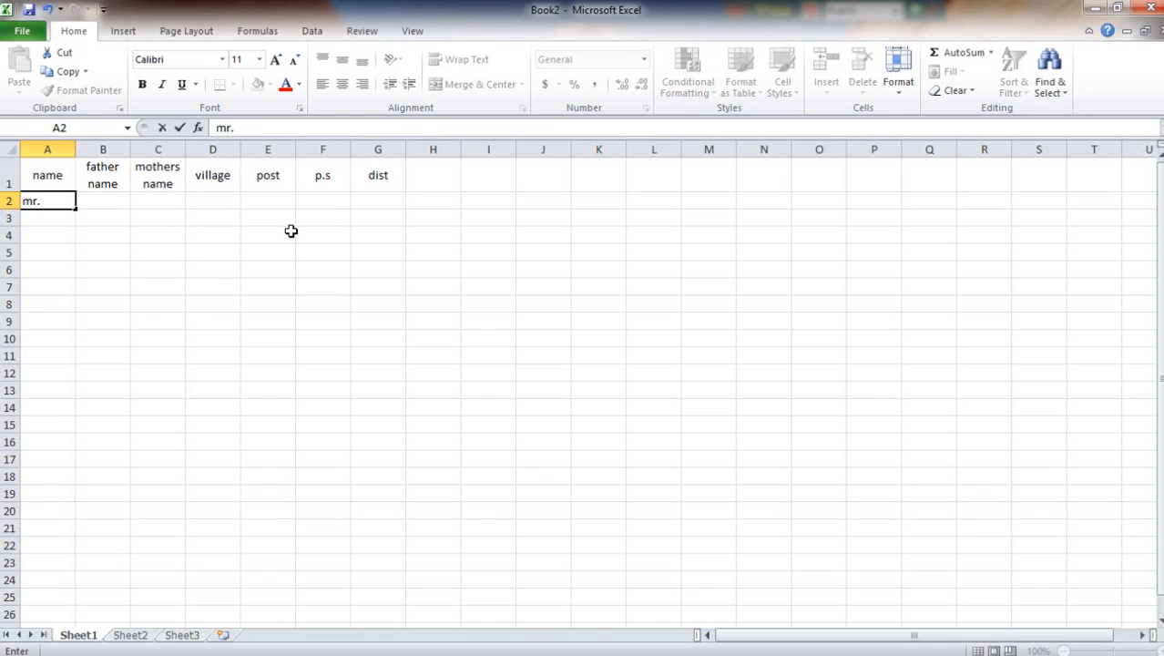
pyautogui.write('. rohim')
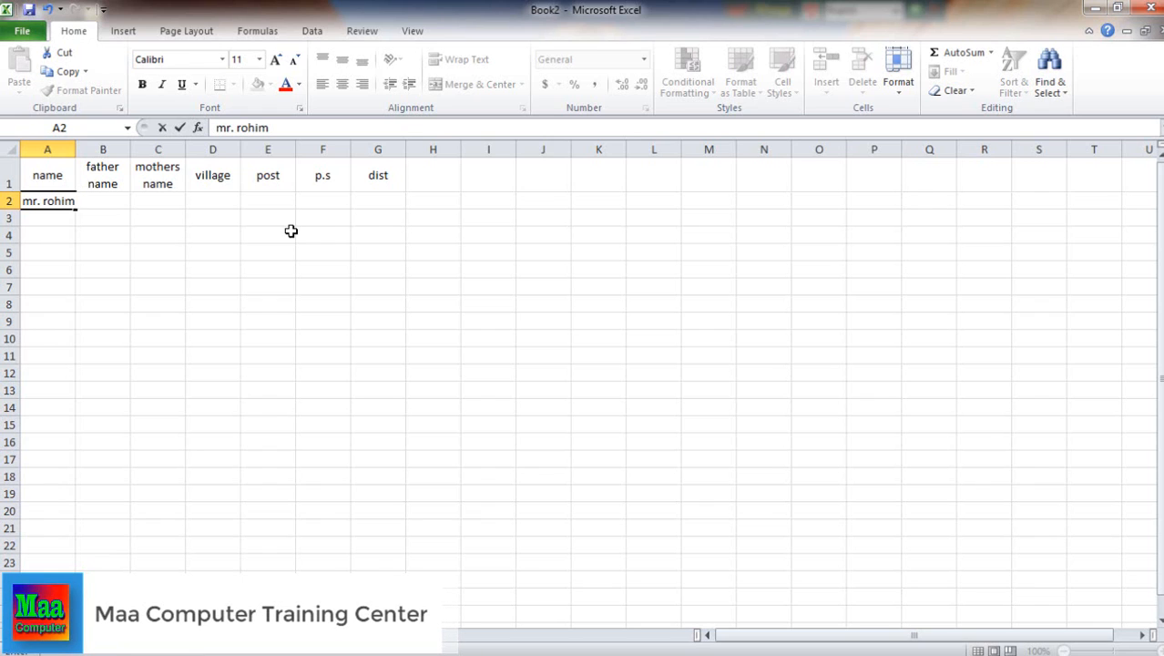
pyautogui.press('Tab')
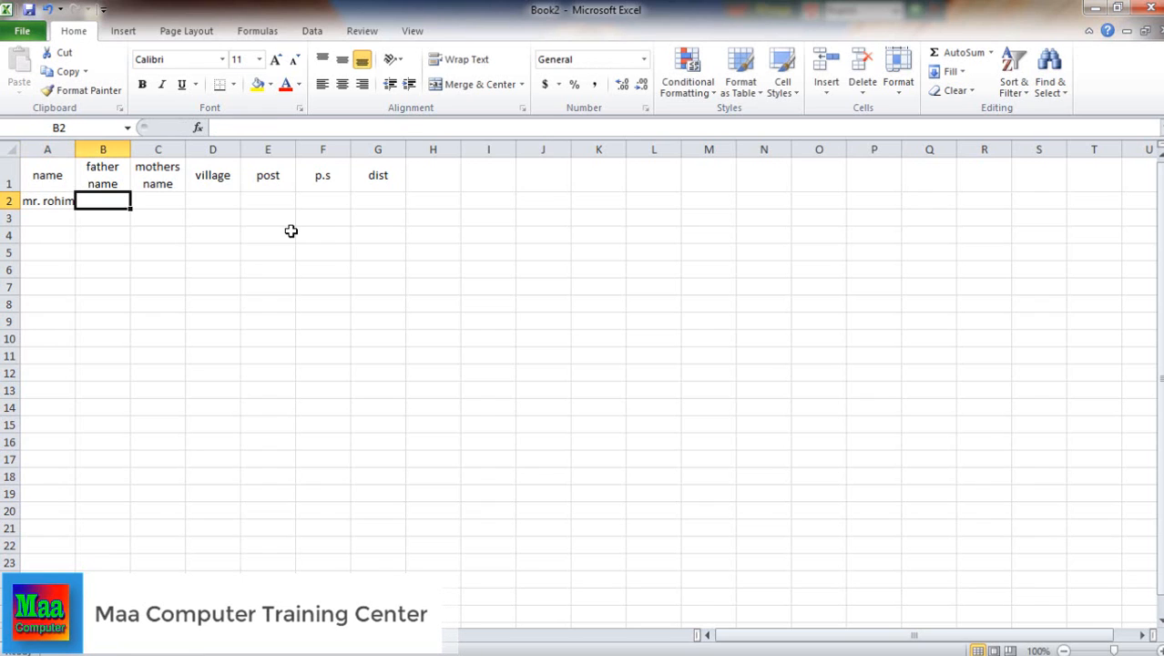
pyautogui.write('mr')
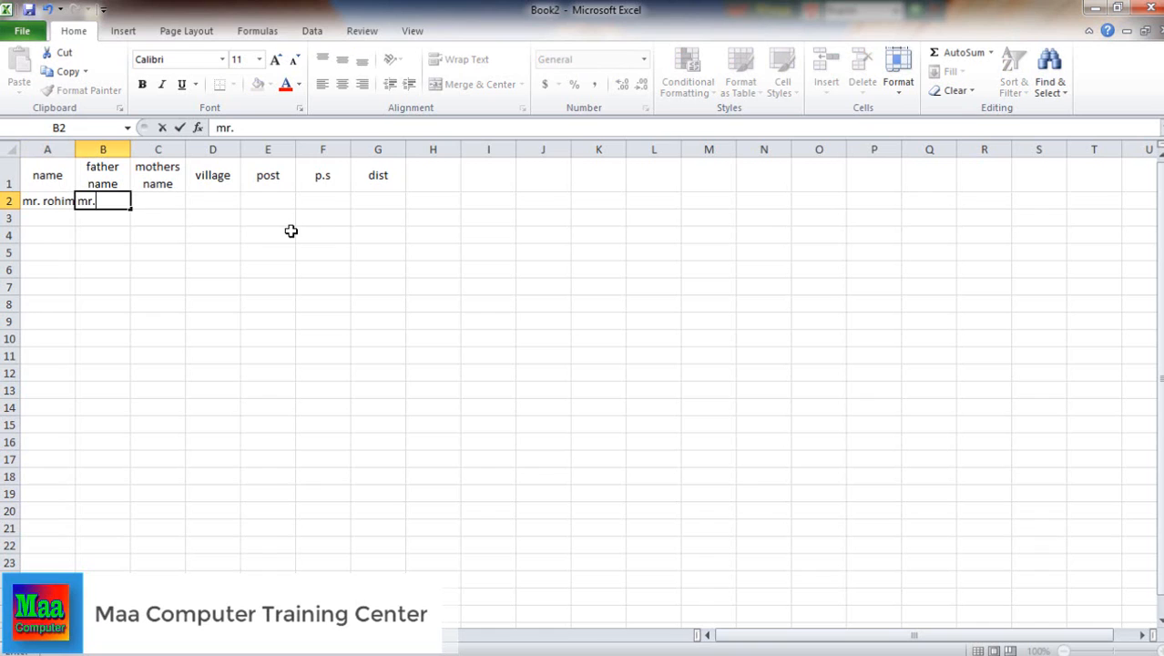
pyautogui.write('. harun')
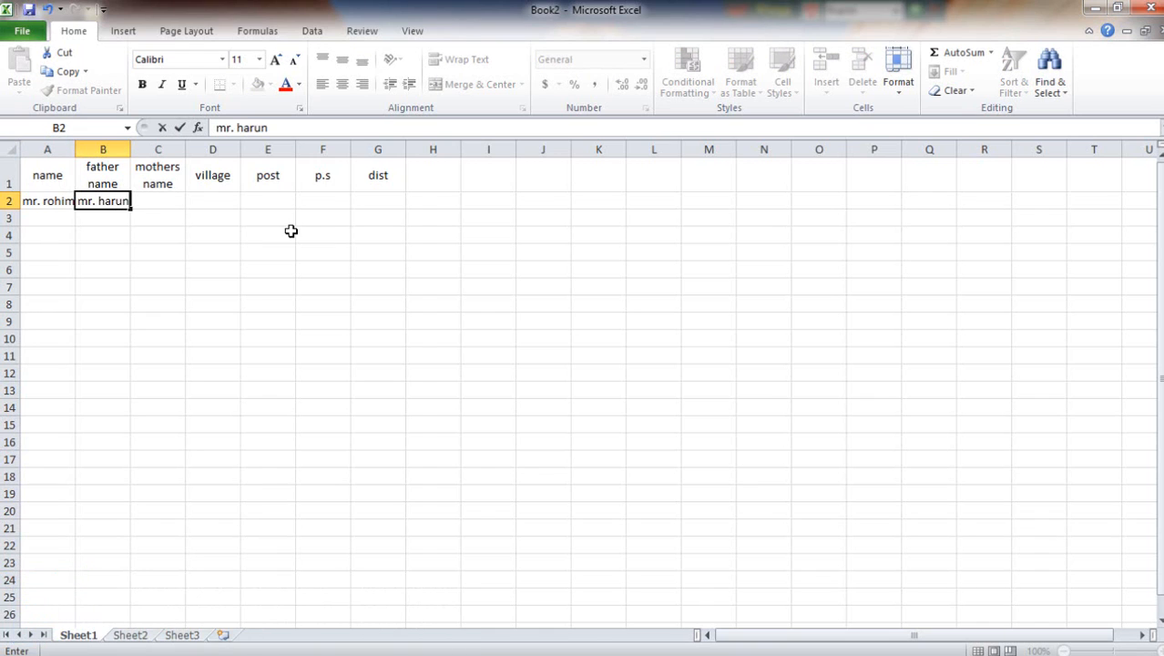
pyautogui.press('Tab')
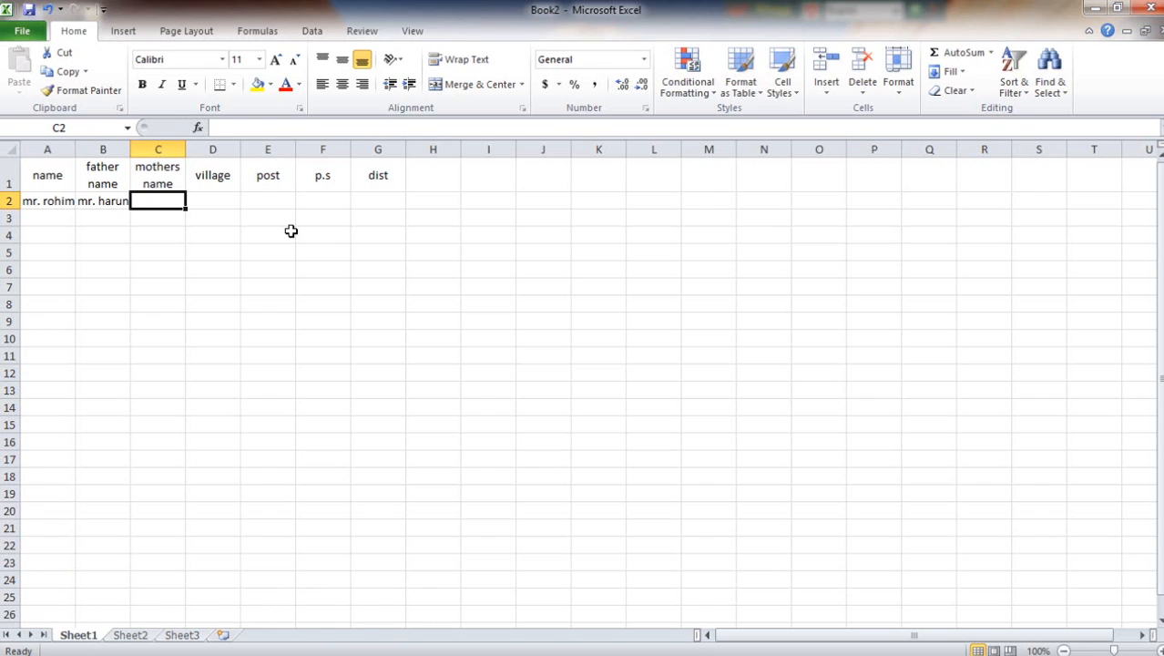
pyautogui.write('mst. sufiya')
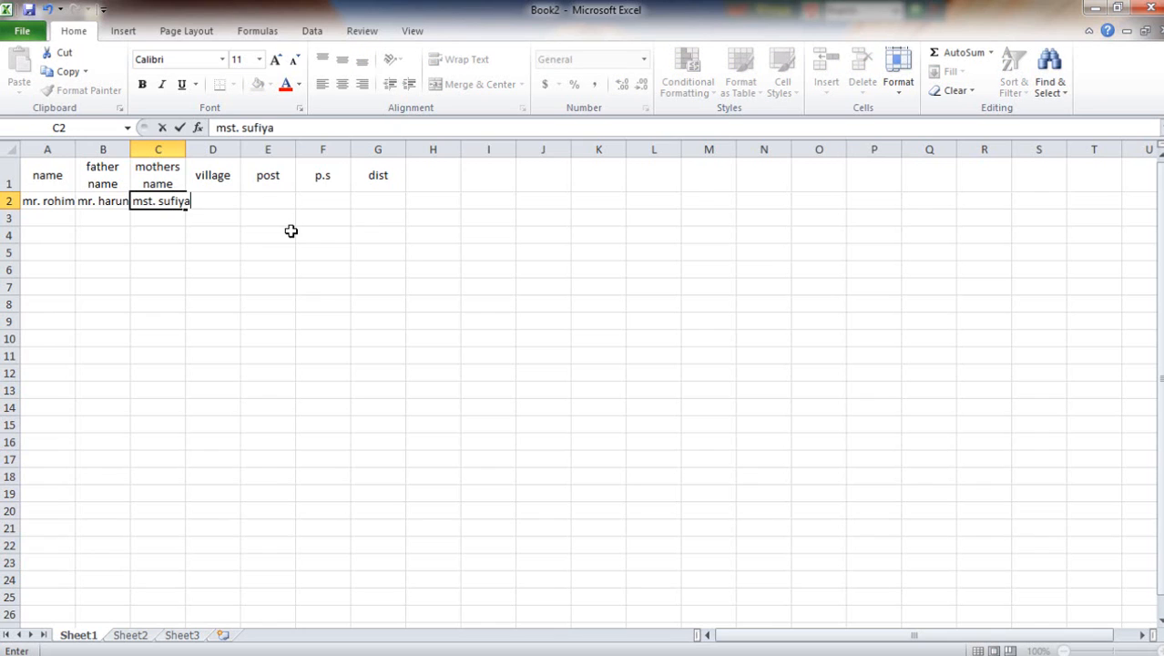
pyautogui.press('Tab')
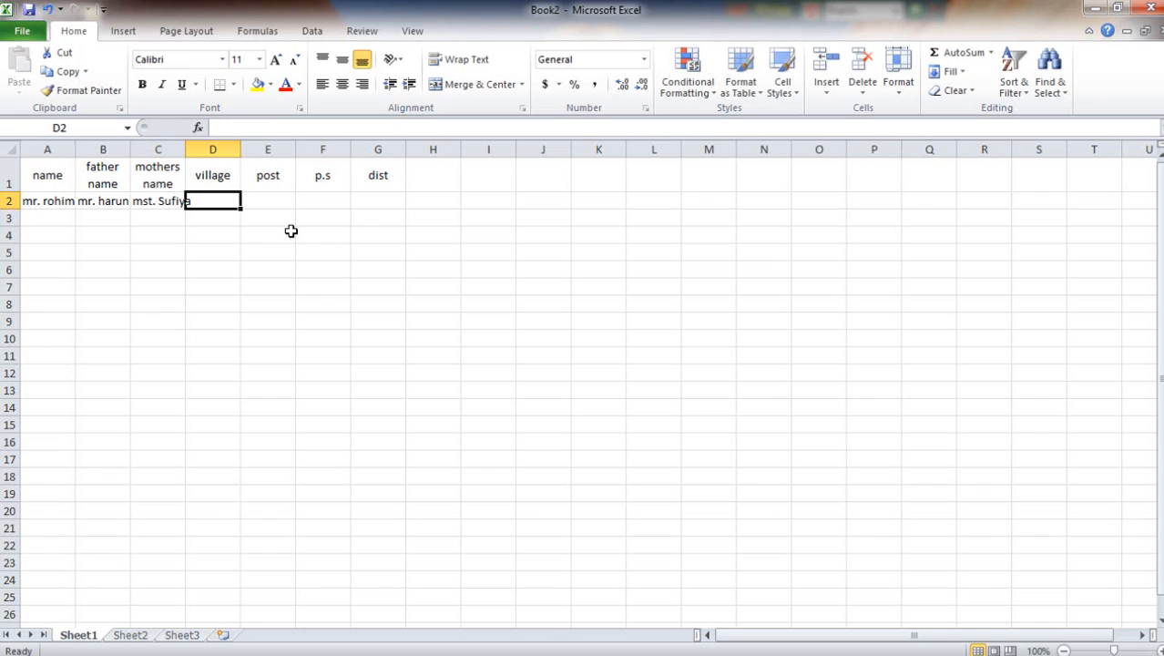
# Enter the first person's village in D2 and post office in E2
pyautogui.write('jampur')
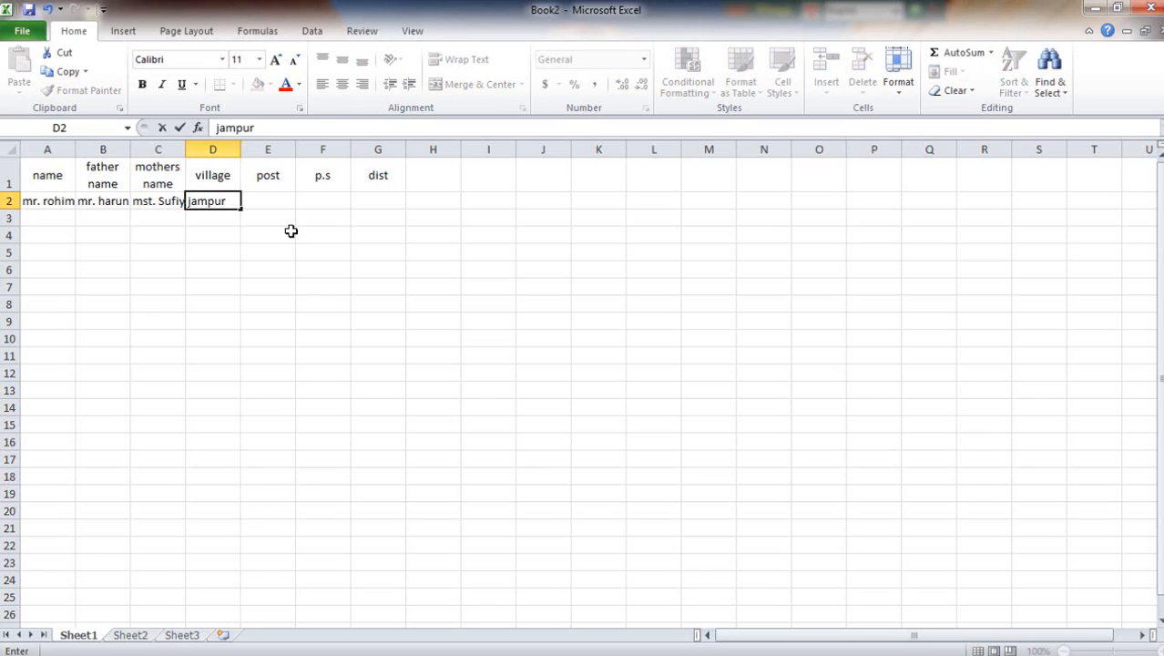
pyautogui.press('Tab')
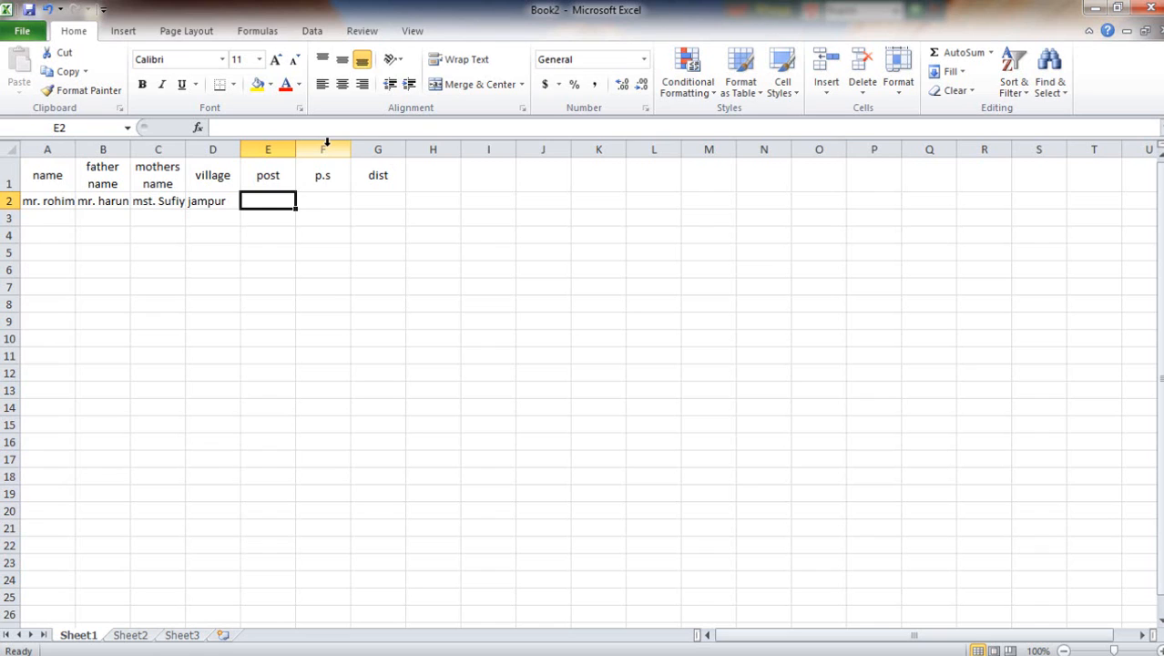
pyautogui.write('dh')
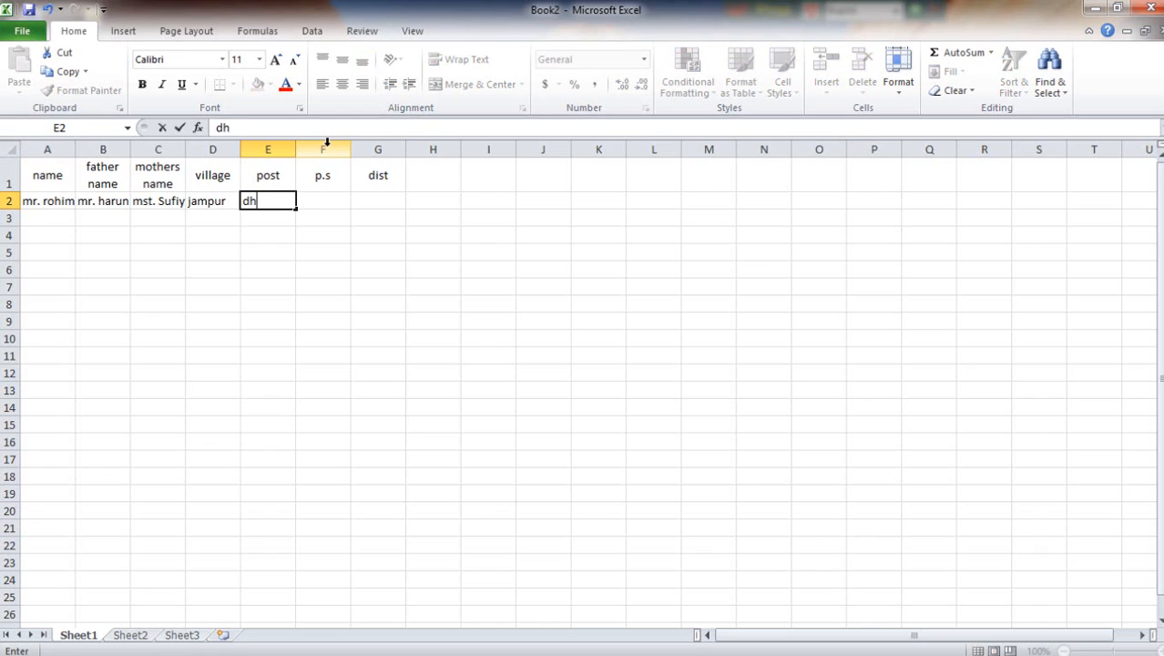
pyautogui.write('ondi')
pyautogui.press('Tab')
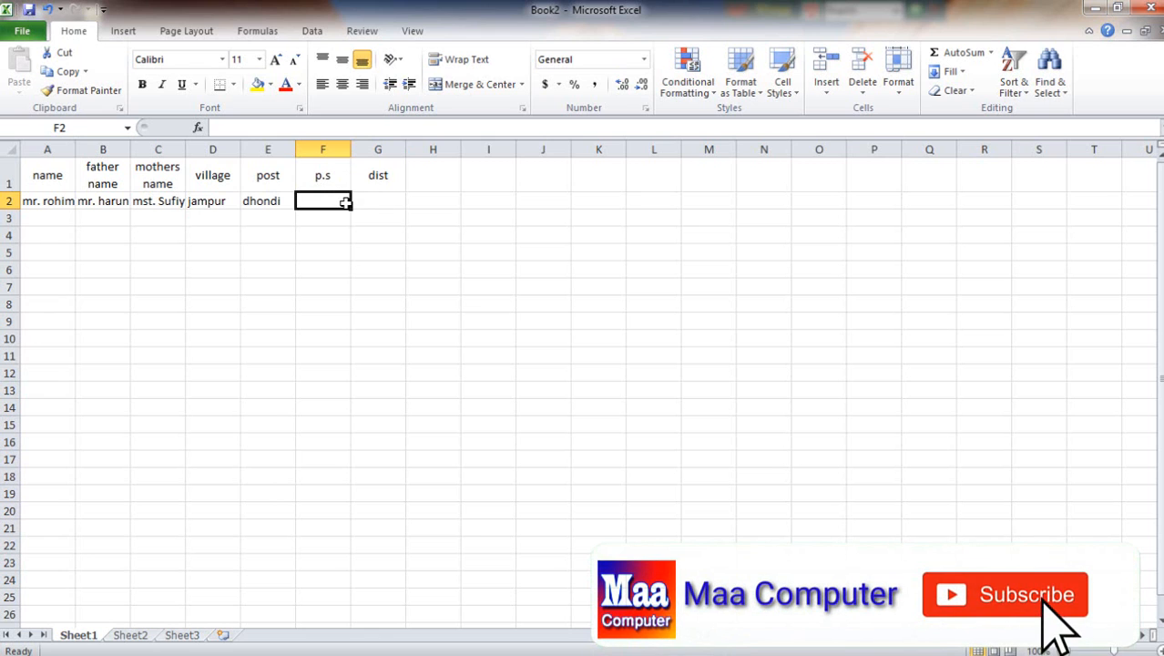
# Fill every cell of column F with sonargaon in one entry and check the fill down to the last row
pyautogui.click(329, 234)
pyautogui.click(317, 197)
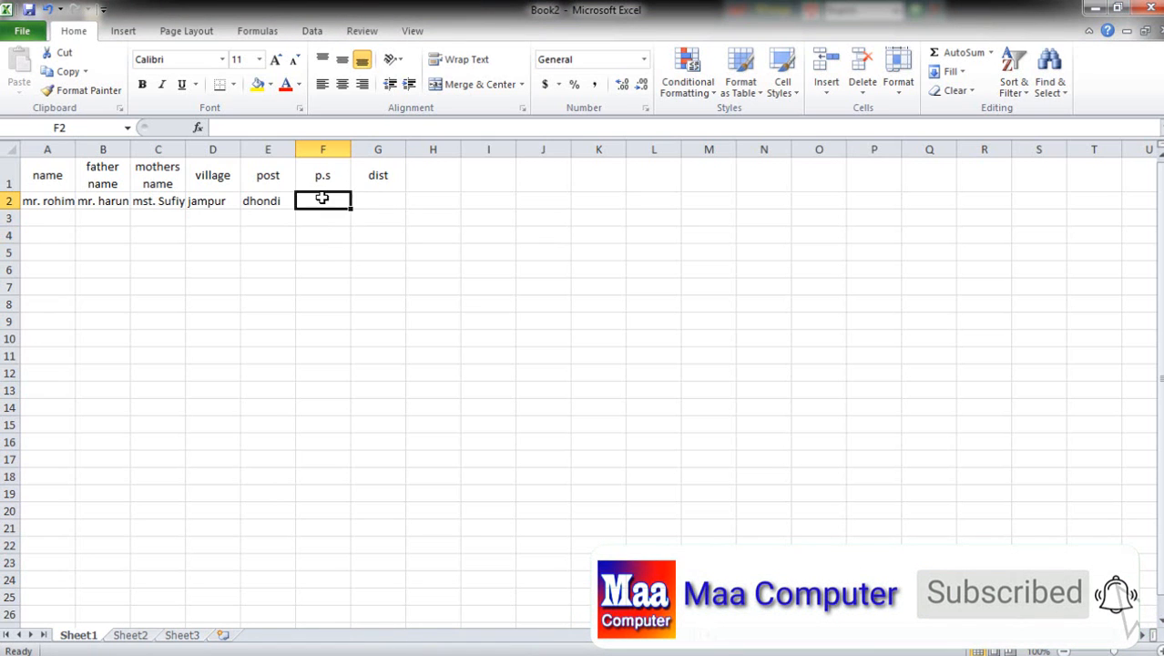
pyautogui.click(326, 148)
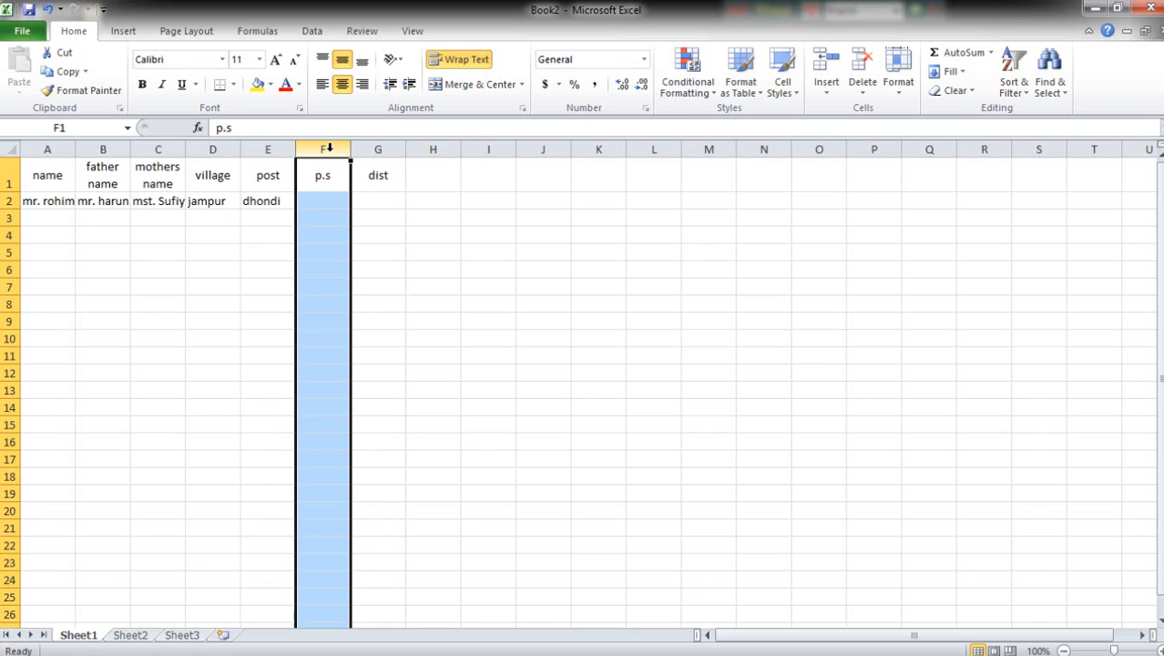
pyautogui.write('sonargao')
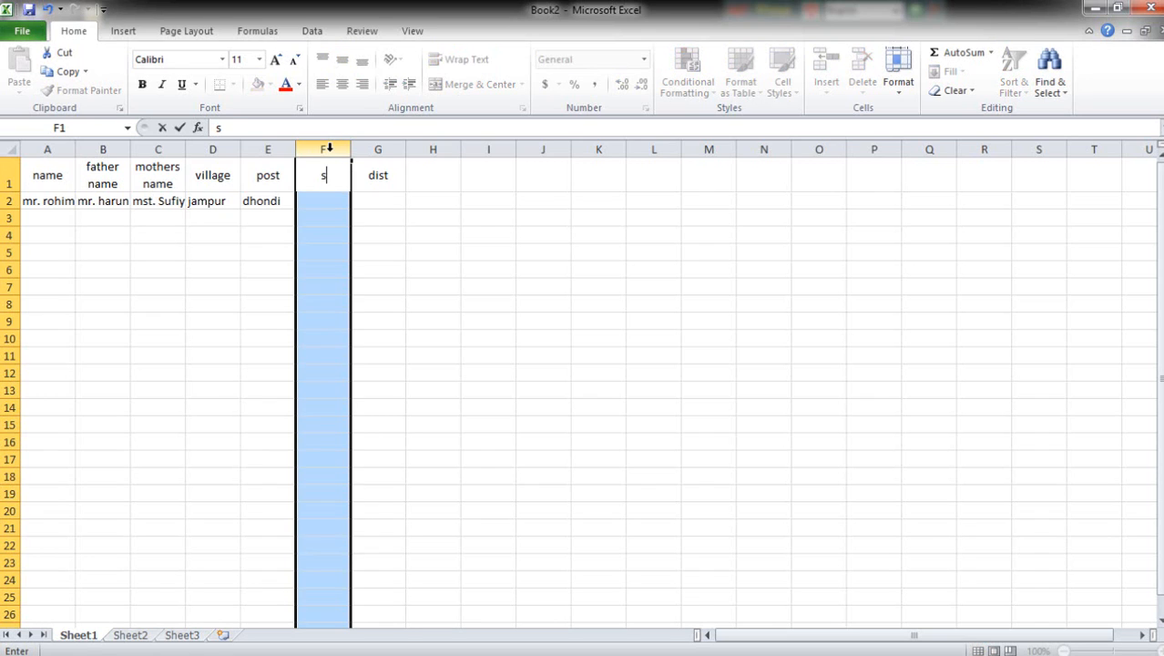
pyautogui.write('n')
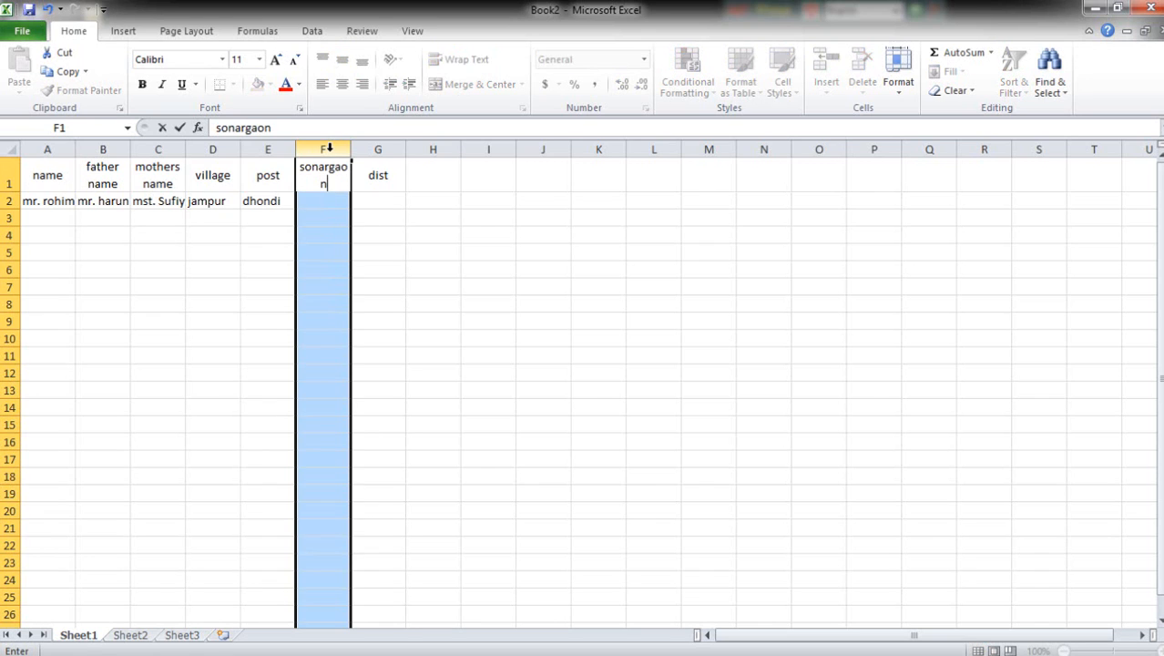
pyautogui.hotkey('ctrl', 'Return')
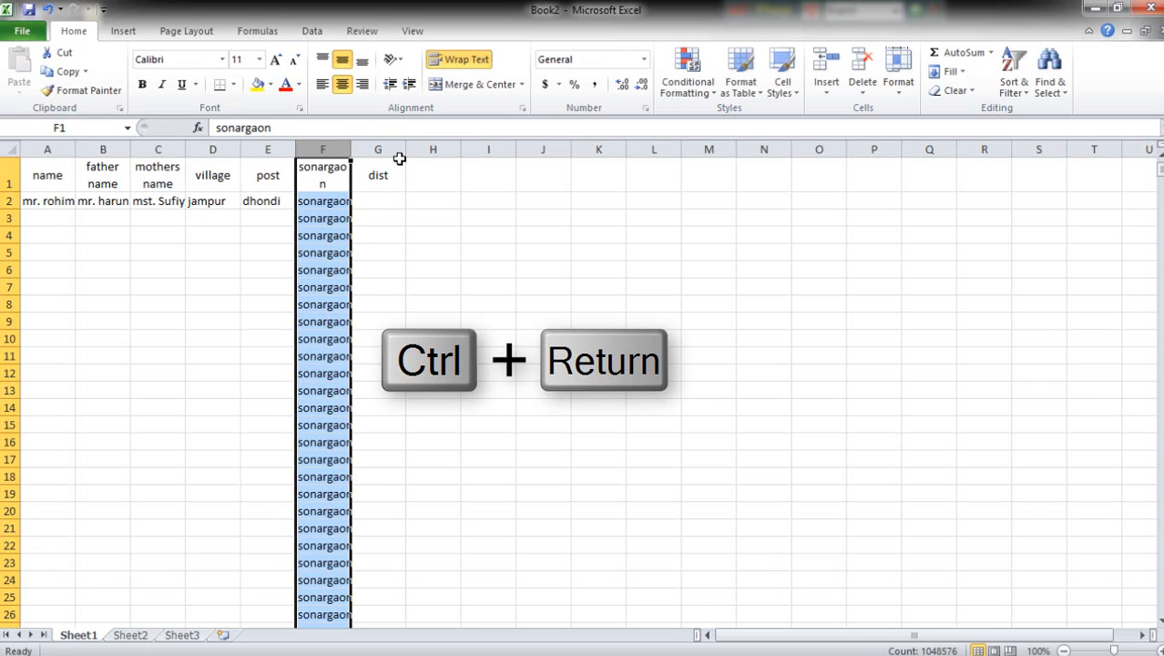
pyautogui.scroll(-6, 319, 358)
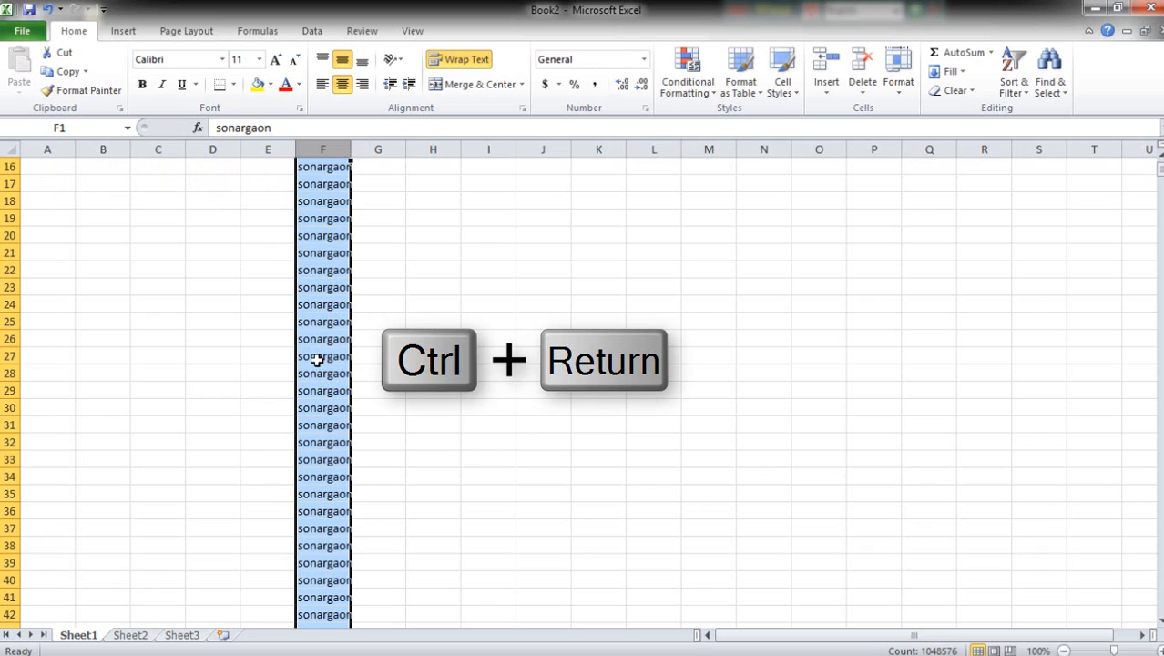
pyautogui.scroll(6, 322, 359)
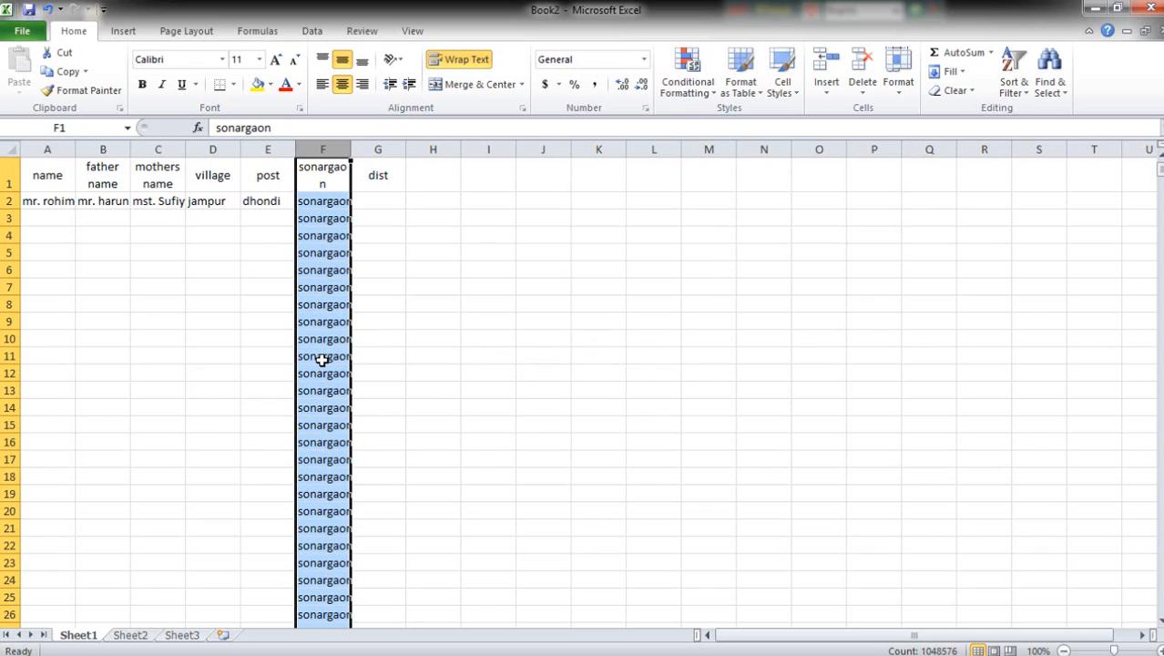
pyautogui.hotkey('ctrl', 'End')
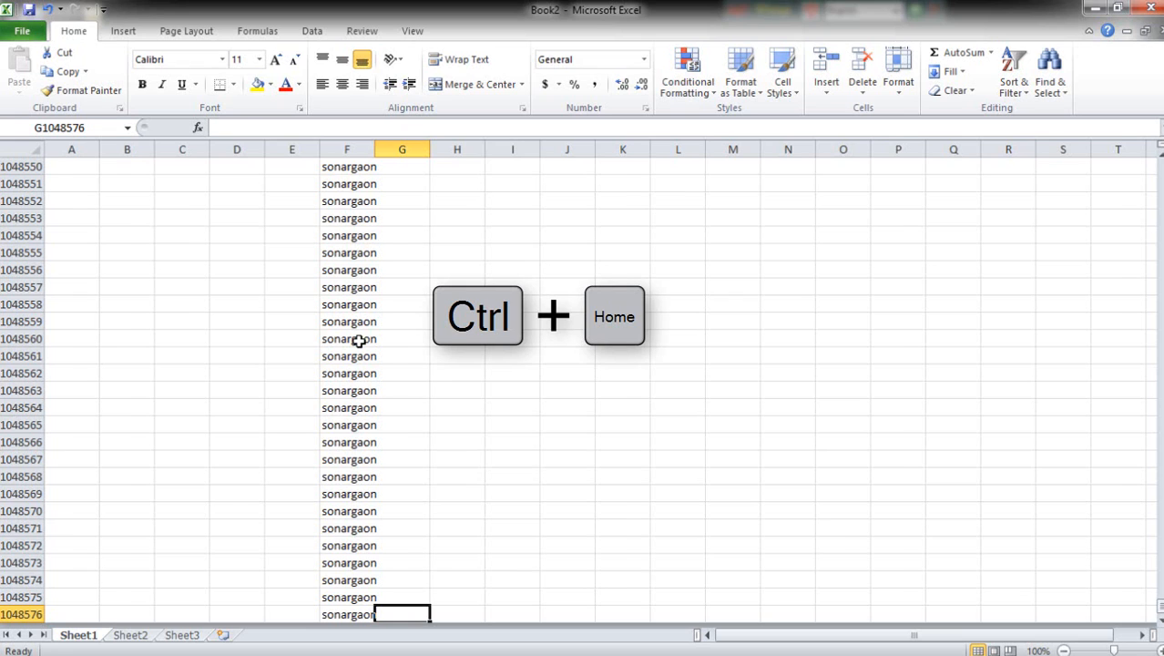
pyautogui.hotkey('ctrl', 'Home')
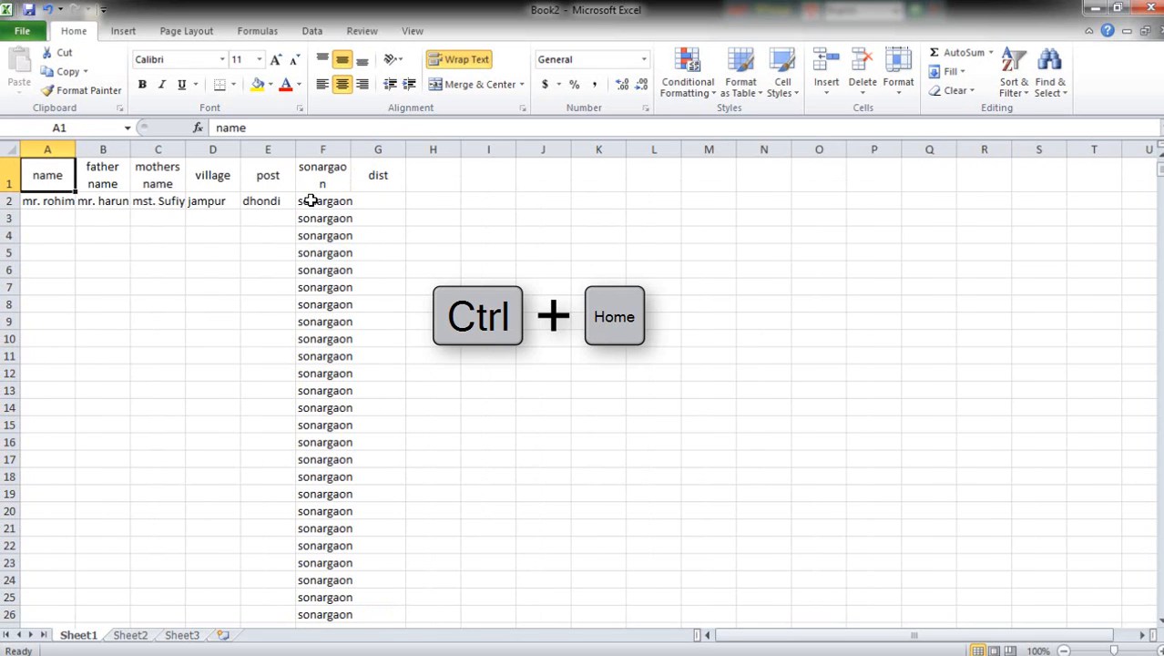
# Restore the header p.s in cell F1
pyautogui.click(397, 148)
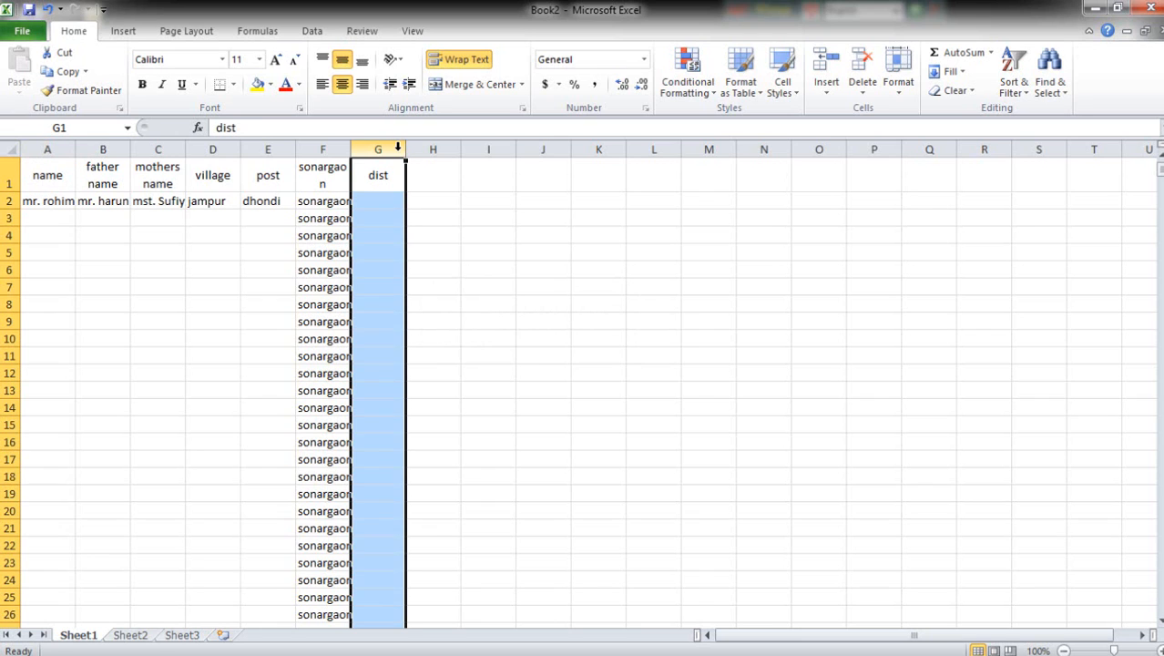
pyautogui.click(325, 174)
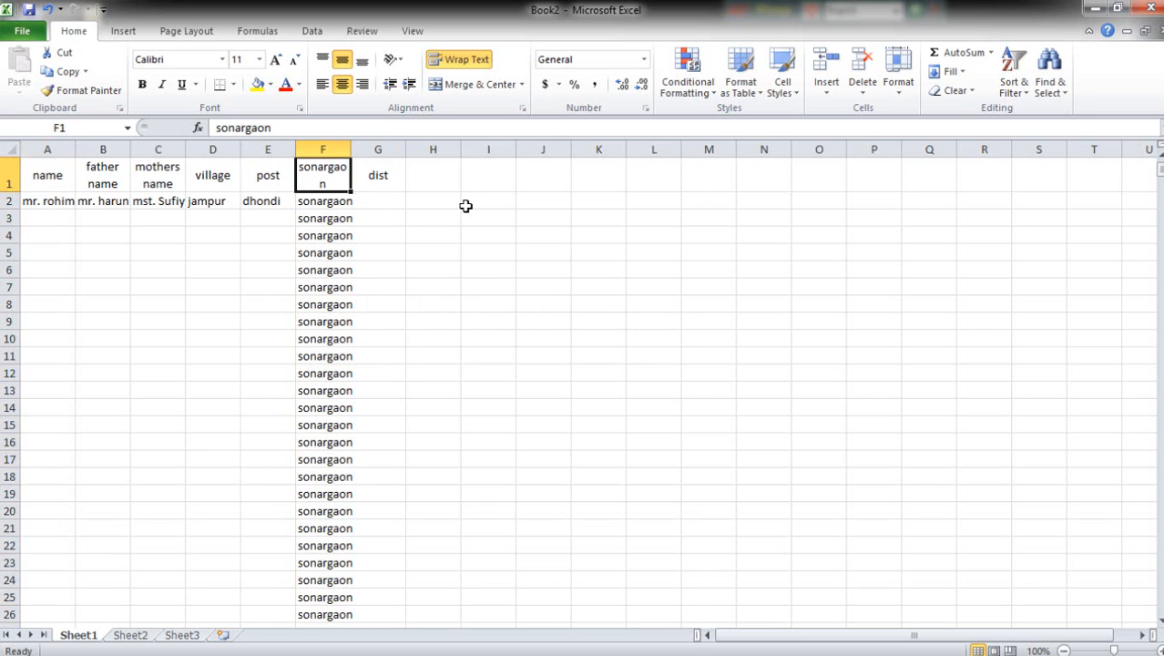
pyautogui.write('p.s')
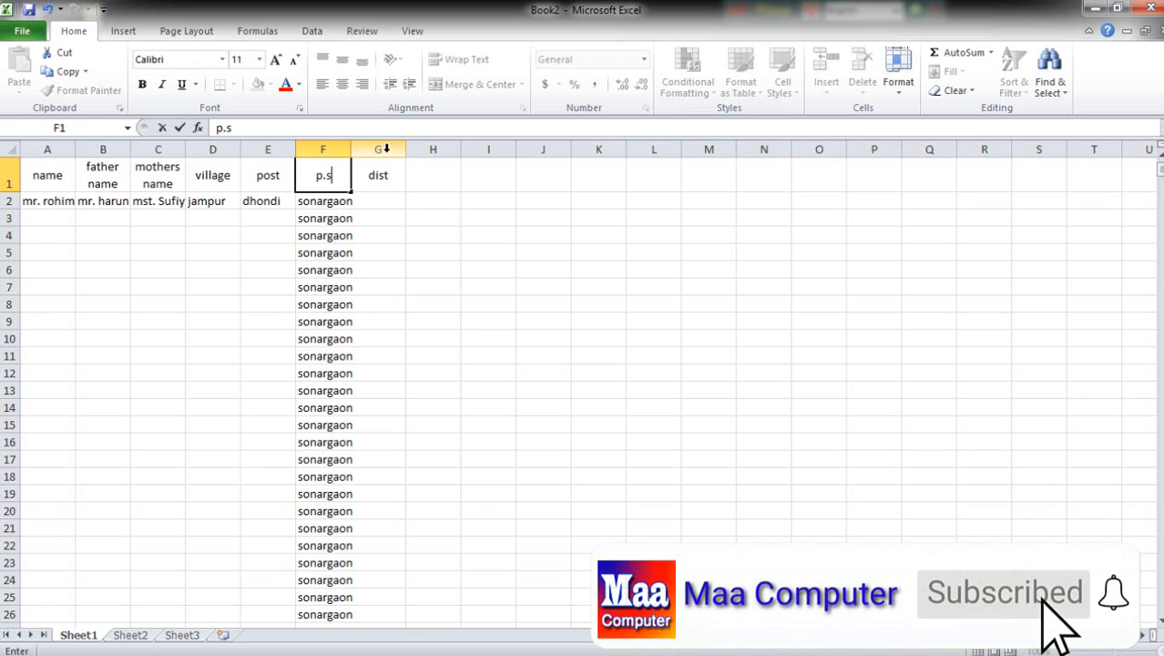
# Fill every cell of column G with narayanganj. in one entry and check the fill down to the last row
pyautogui.click(386, 148)
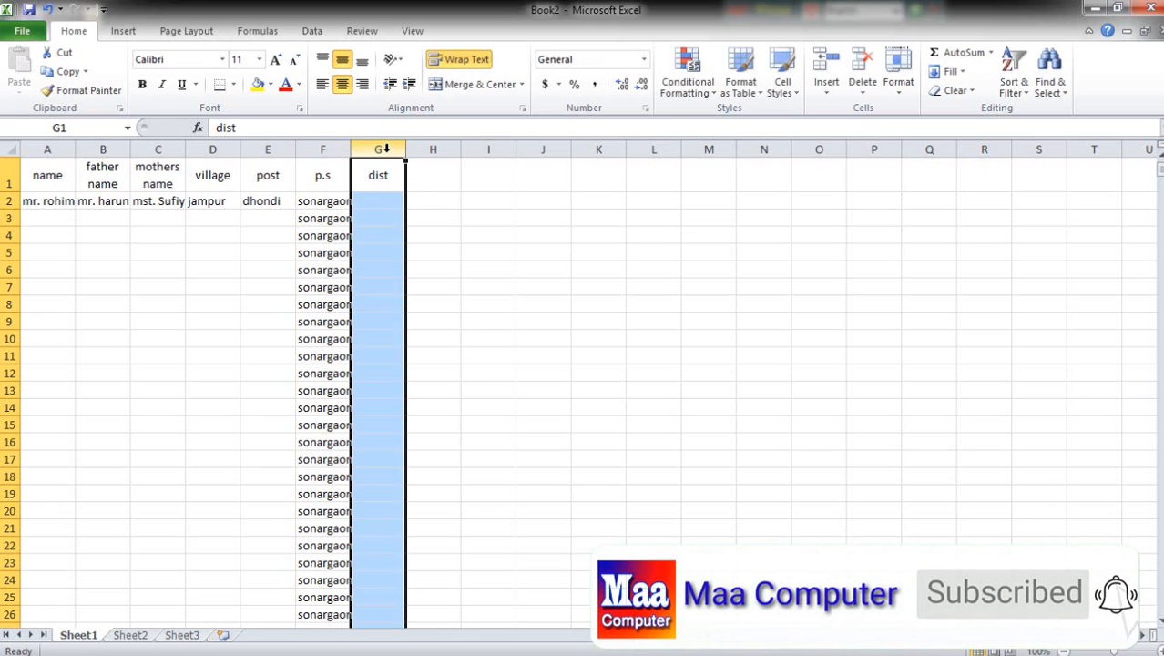
pyautogui.write('naray')
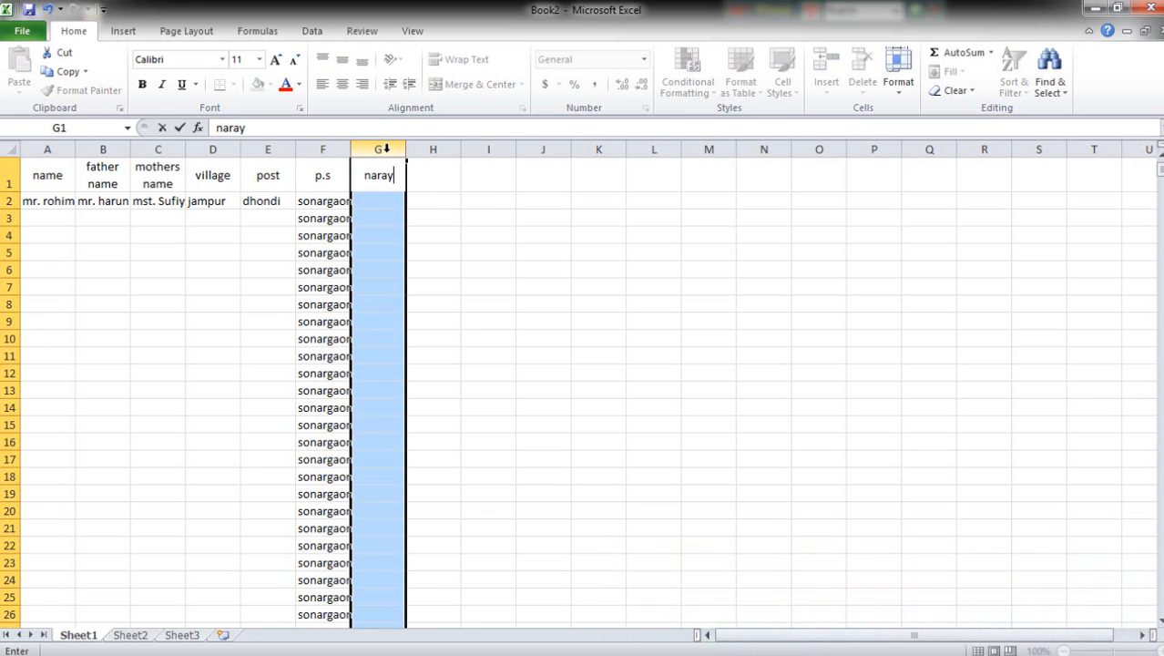
pyautogui.write('anganj.')
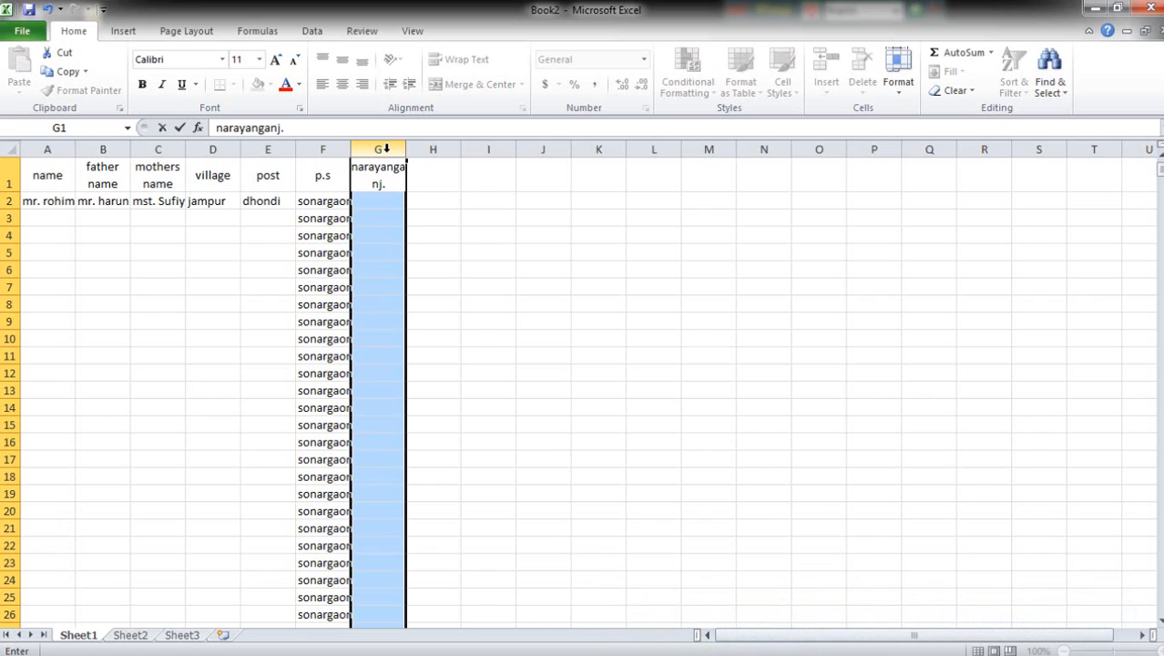
pyautogui.hotkey('ctrl', 'Return')
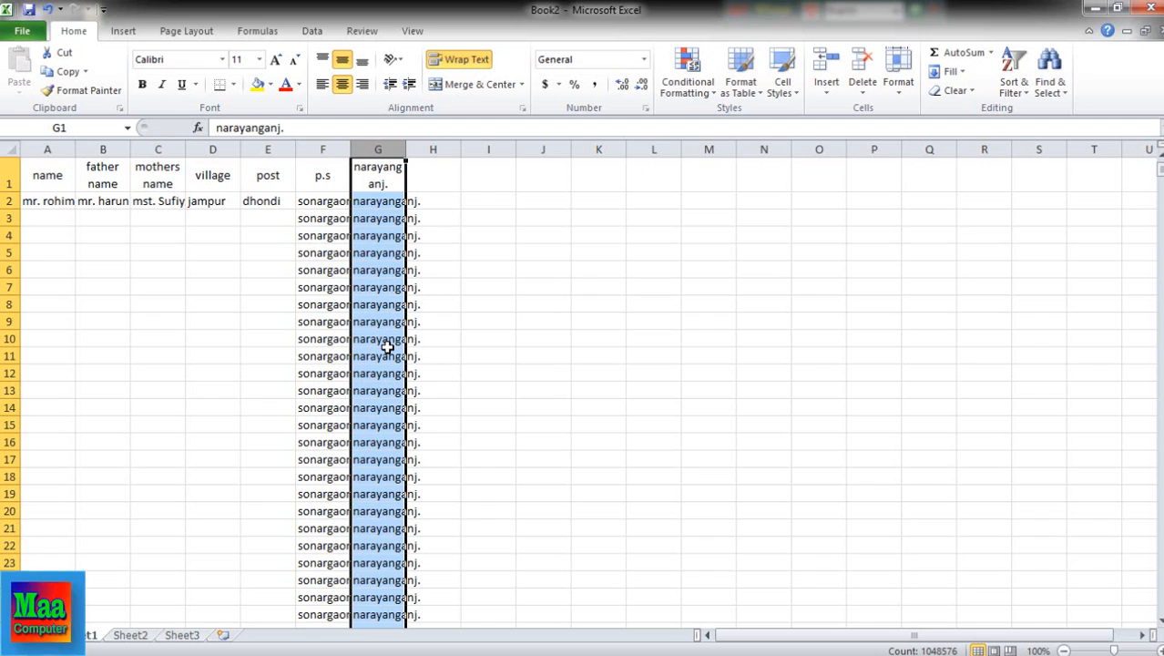
pyautogui.hotkey('ctrl', 'Down')
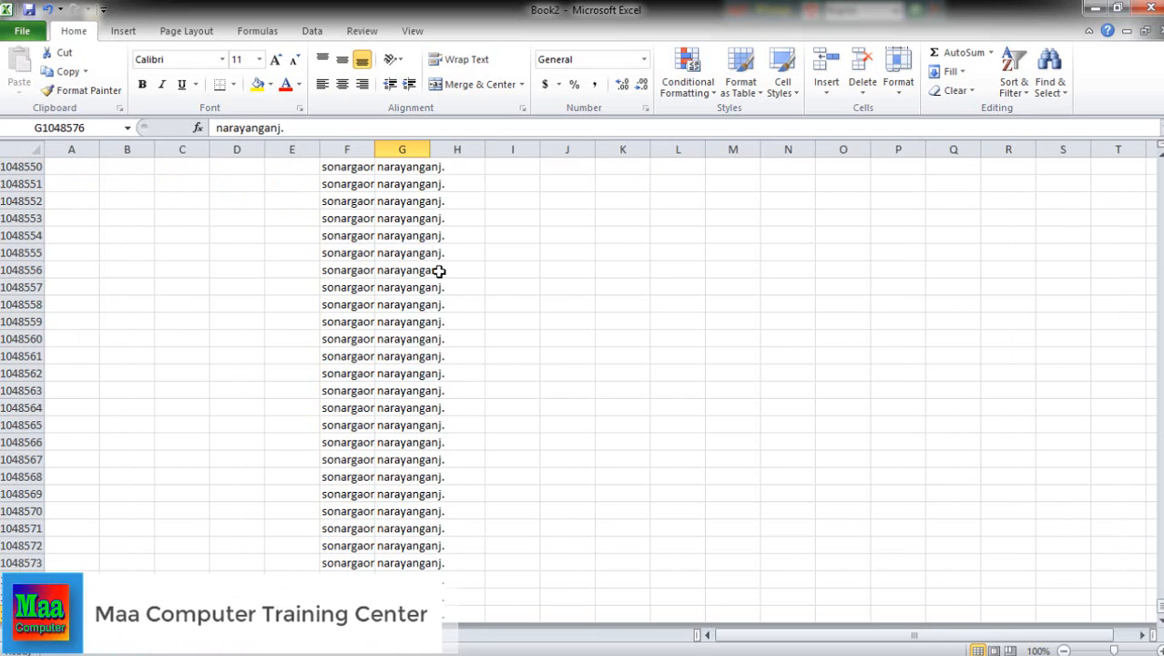
pyautogui.hotkey('ctrl', 'Home')
# Restore the header dist in cell G1
pyautogui.click(375, 175)
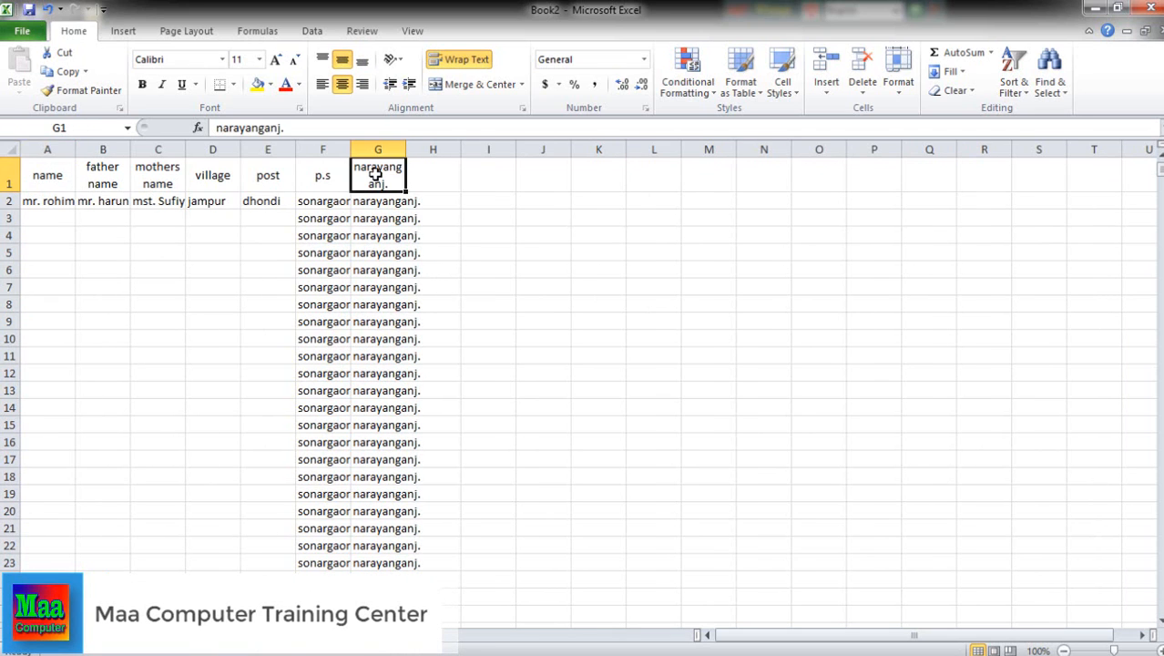
pyautogui.write('dist')
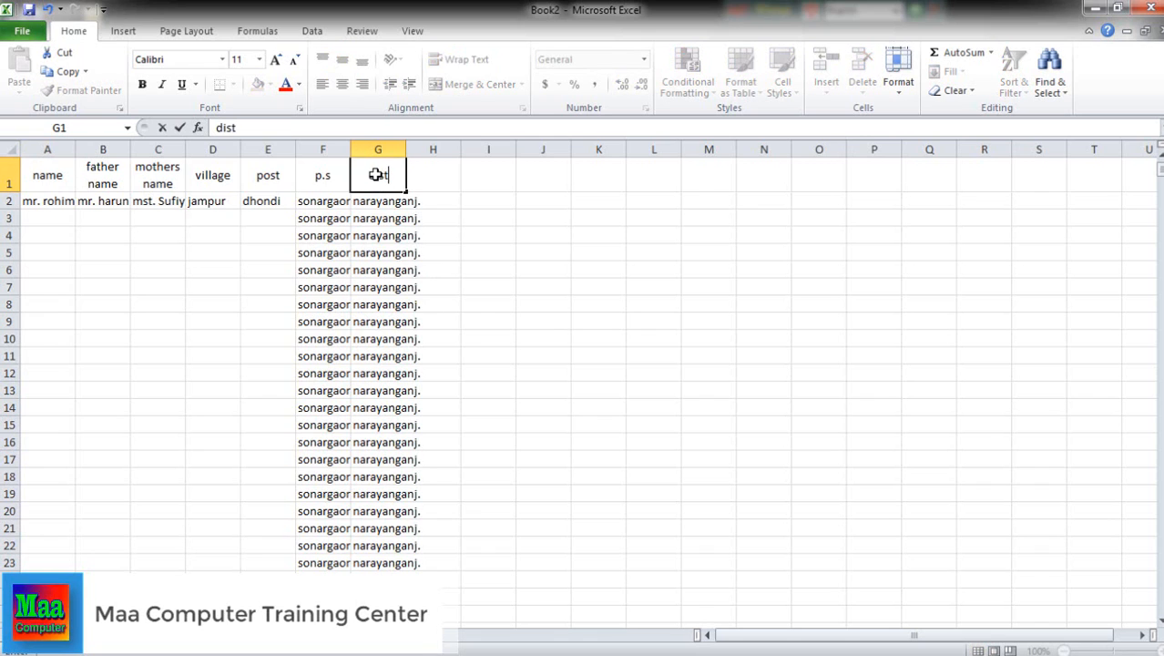
pyautogui.click(501, 336)
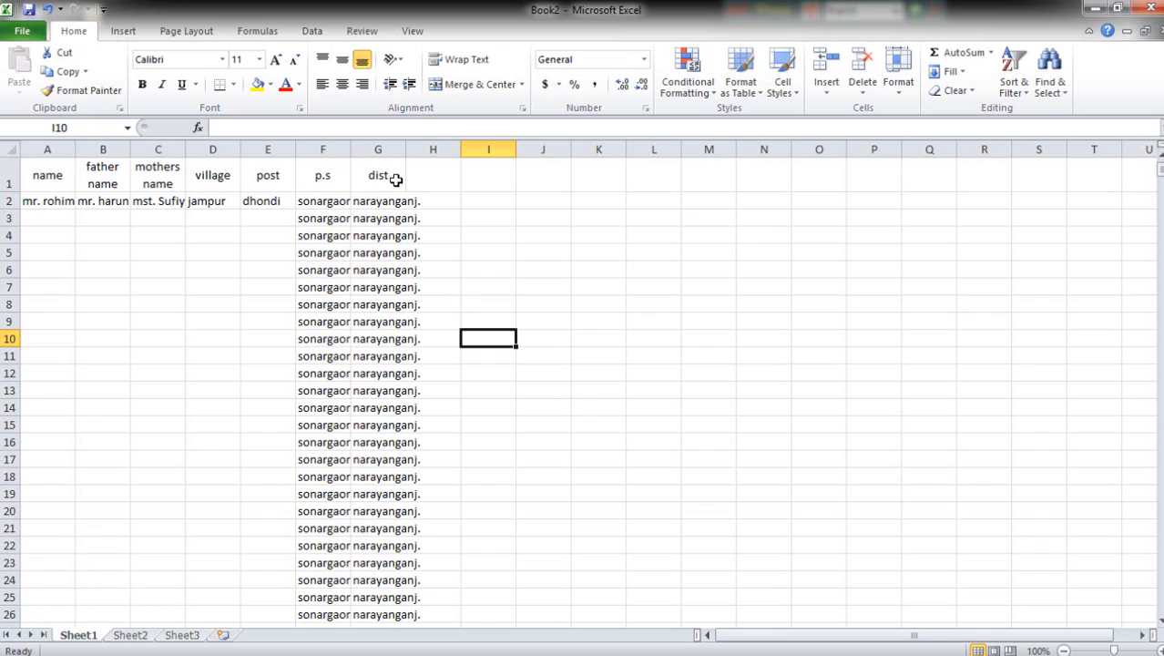
pyautogui.click(321, 148)
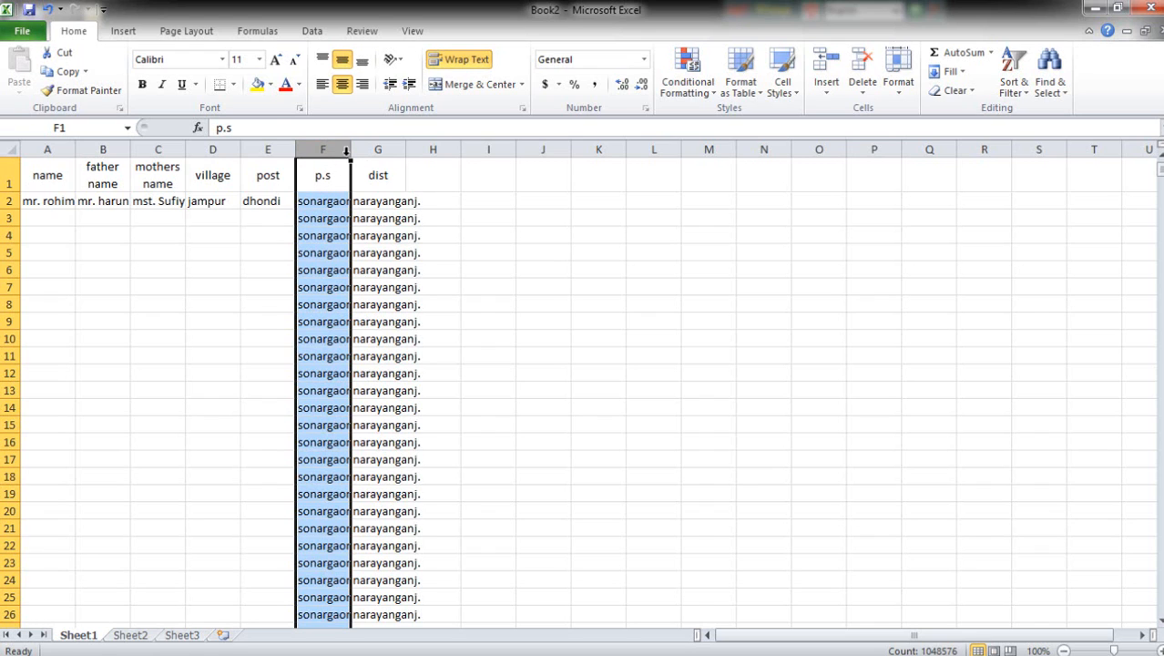
pyautogui.click(389, 200)
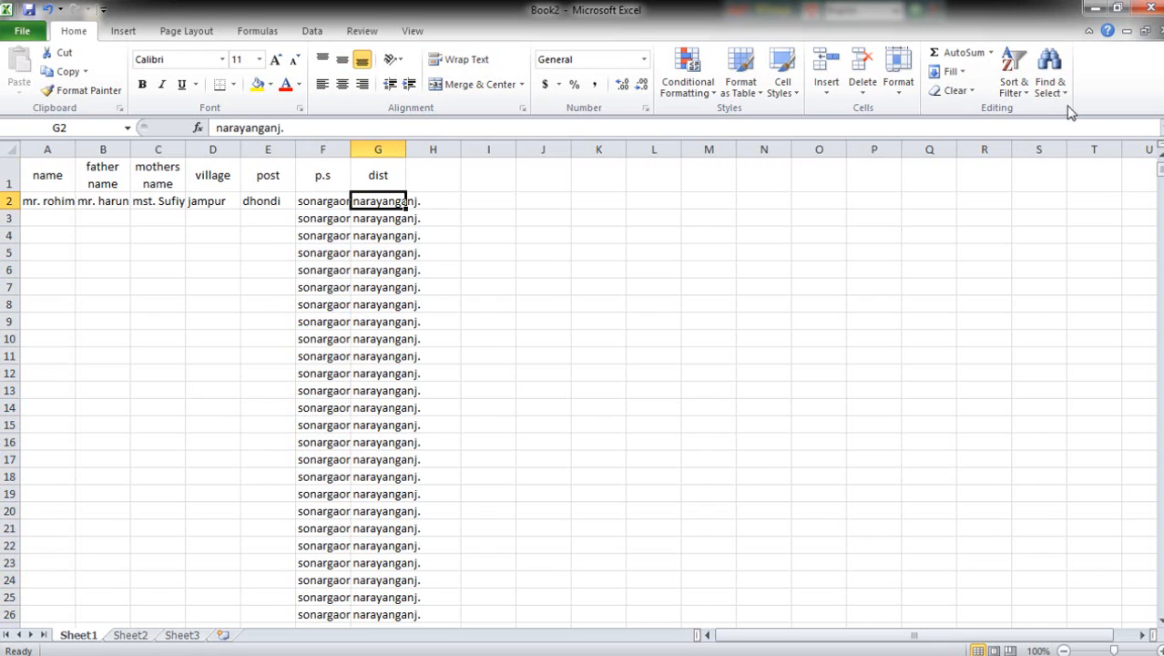